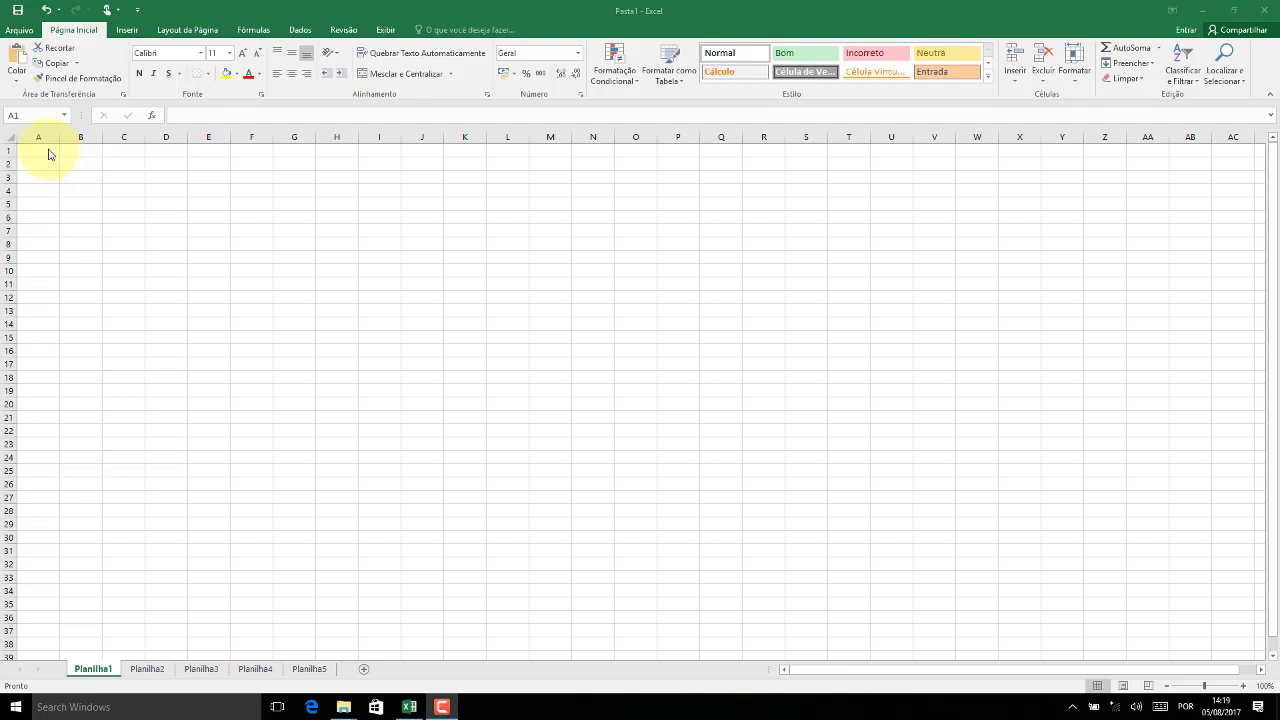
# - Select cell A1 at the top of the sheet for the title
pyautogui.click(45, 148)
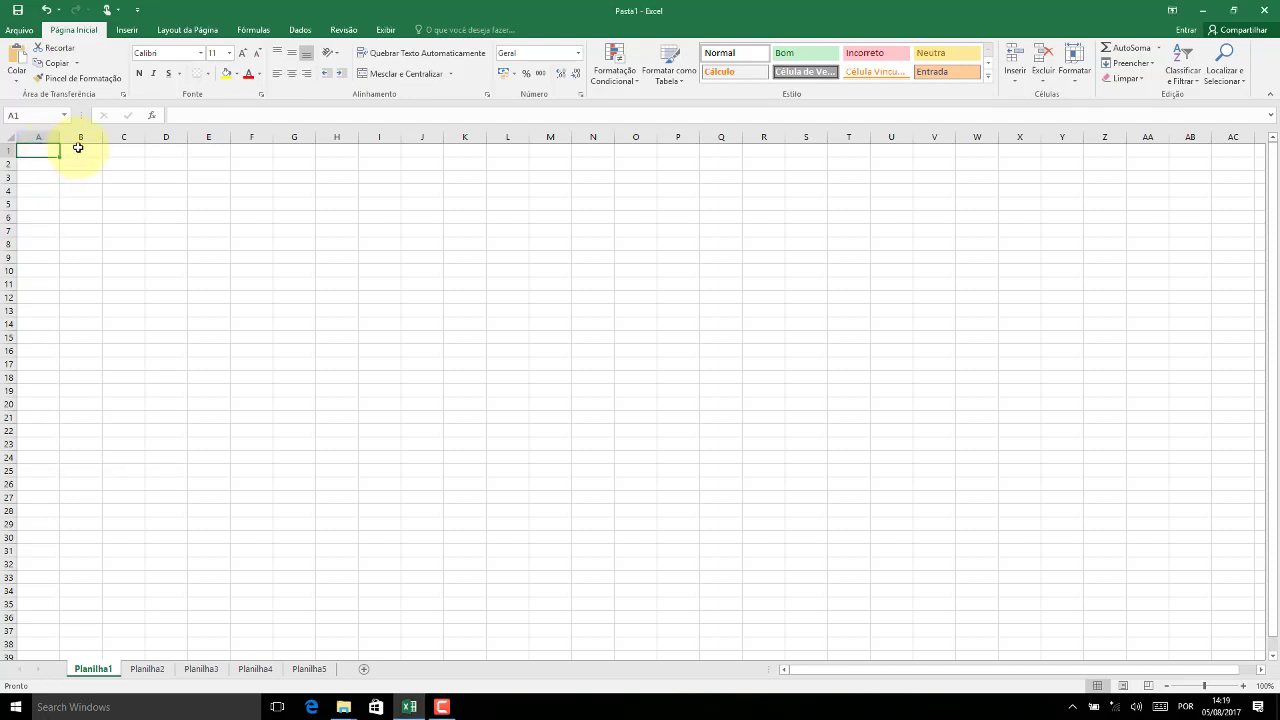
pyautogui.click(80, 145)
pyautogui.click(121, 150)
pyautogui.click(85, 150)
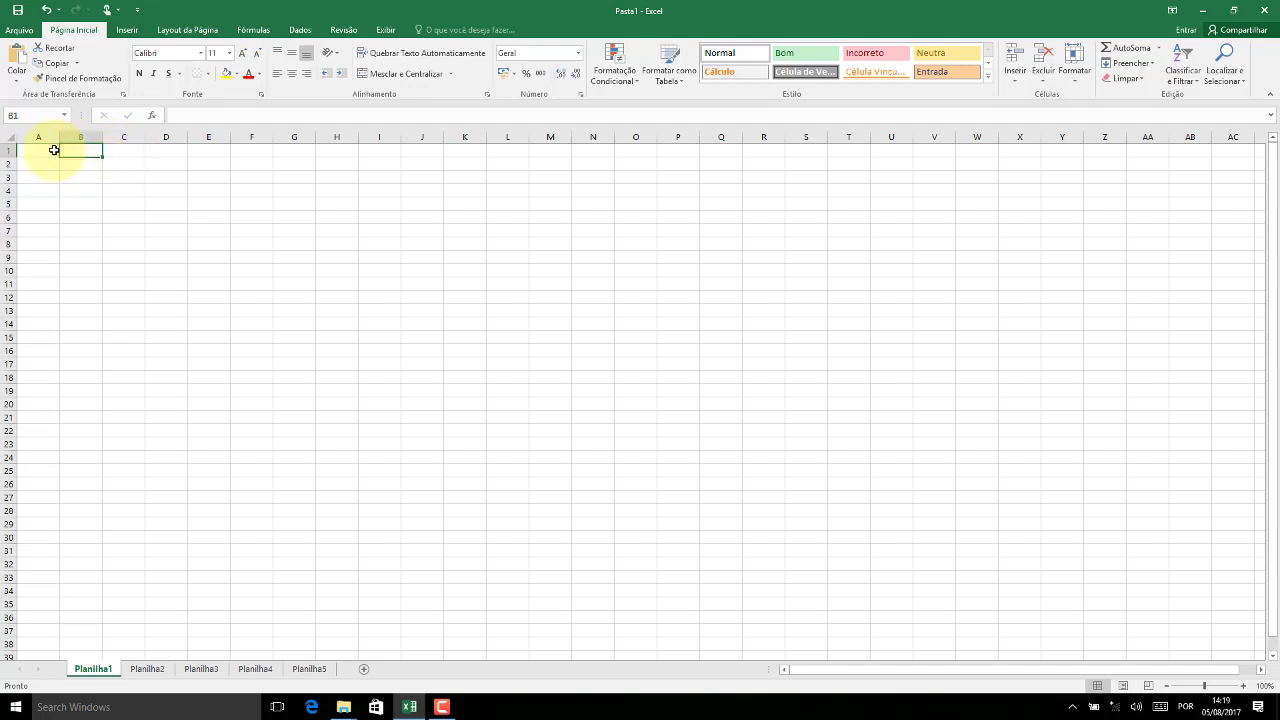
pyautogui.click(48, 149)
pyautogui.click(80, 151)
pyautogui.click(120, 153)
pyautogui.click(40, 150)
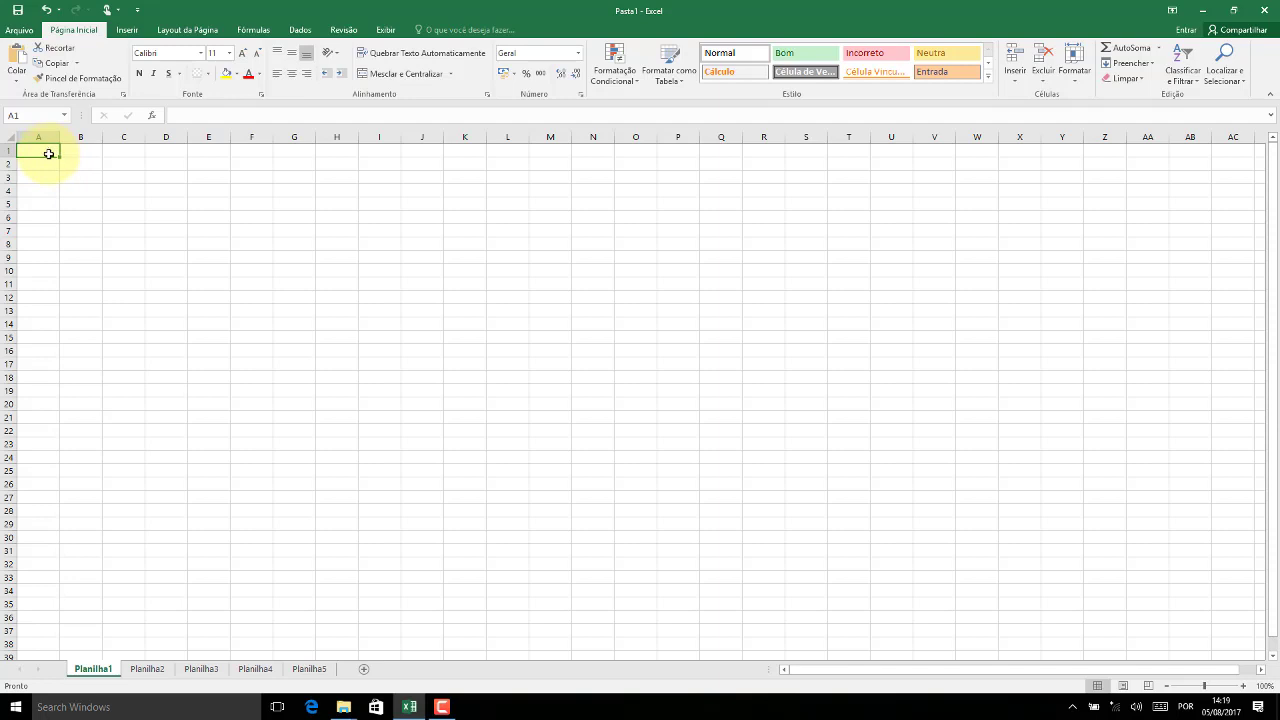
# - Enter the title 'Média dos alunos de Geografia' in A1
pyautogui.write('M')
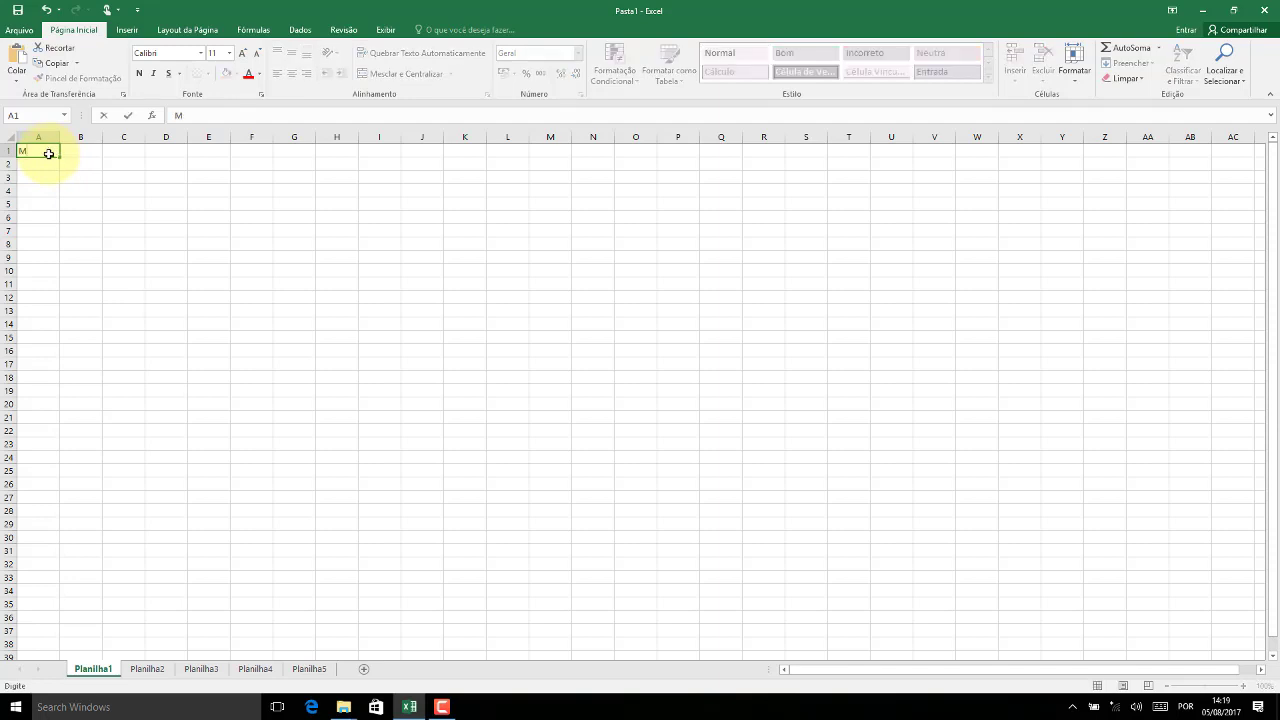
pyautogui.press('BackSpace')
pyautogui.write('M')
pyautogui.press('BackSpace')
pyautogui.press('BackSpace')
pyautogui.write('é')
pyautogui.write('dia')
pyautogui.write(' dos alun')
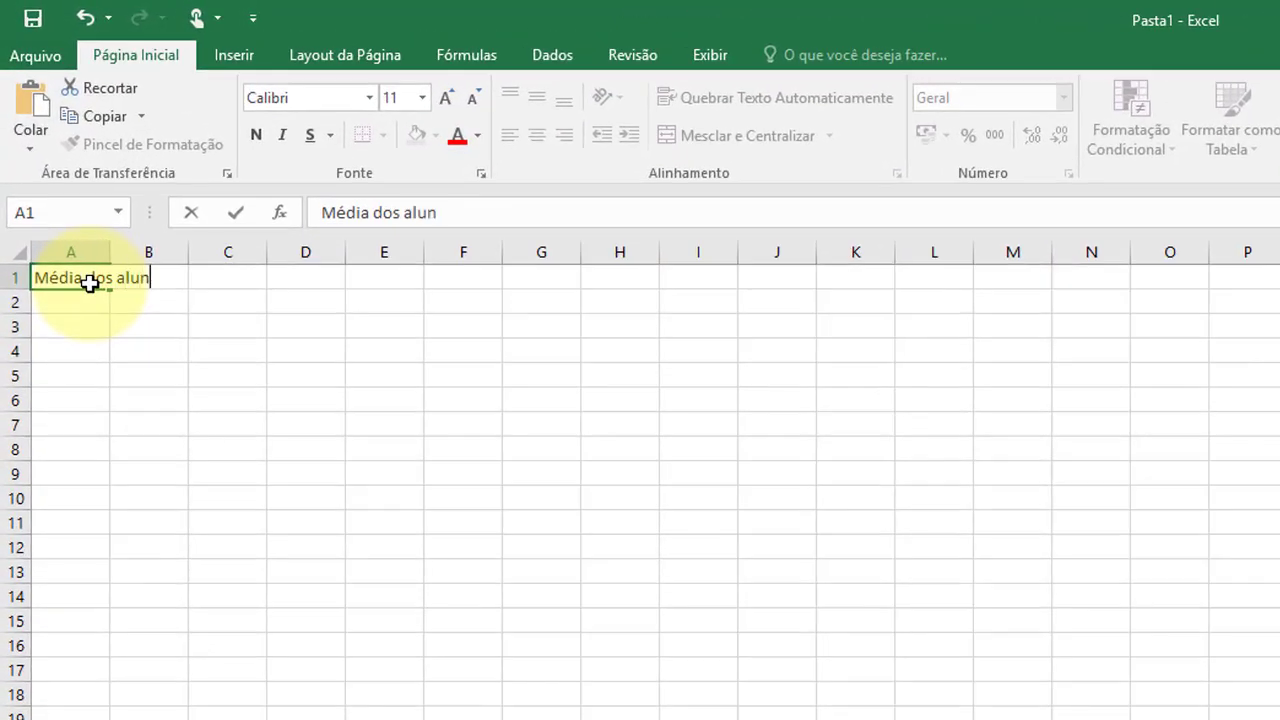
pyautogui.write('os de Geo')
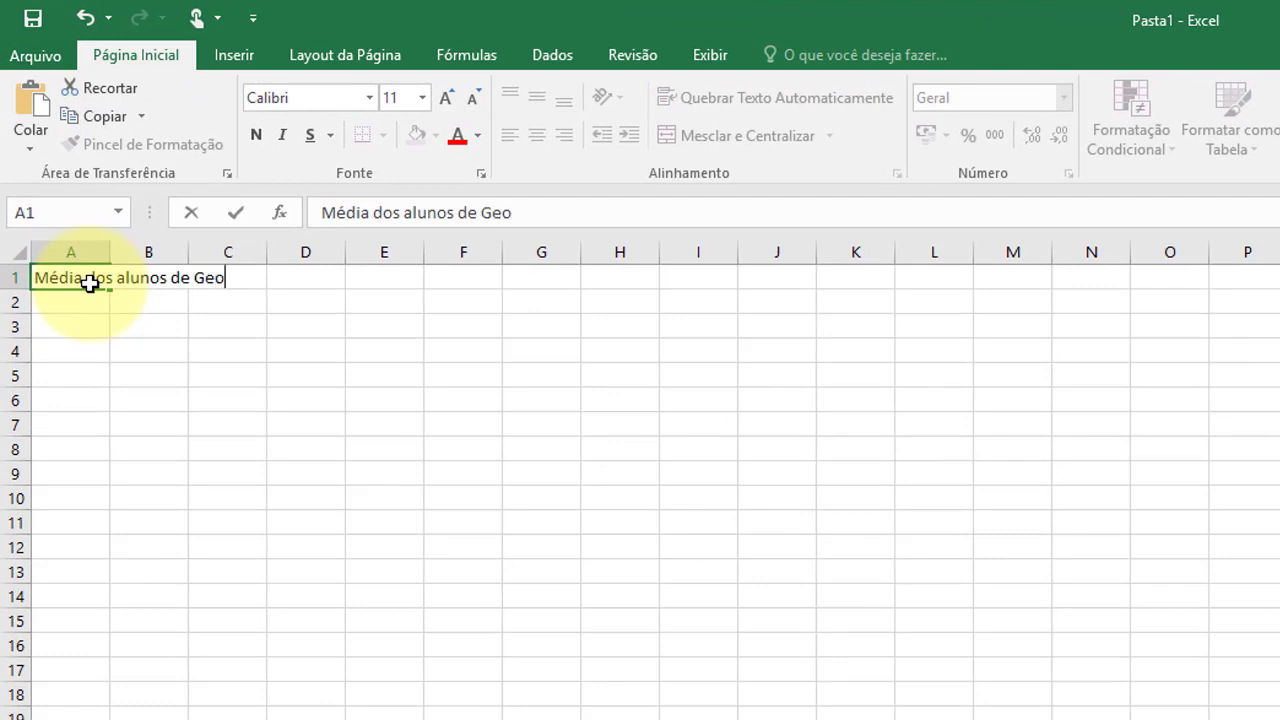
pyautogui.write('grafia')
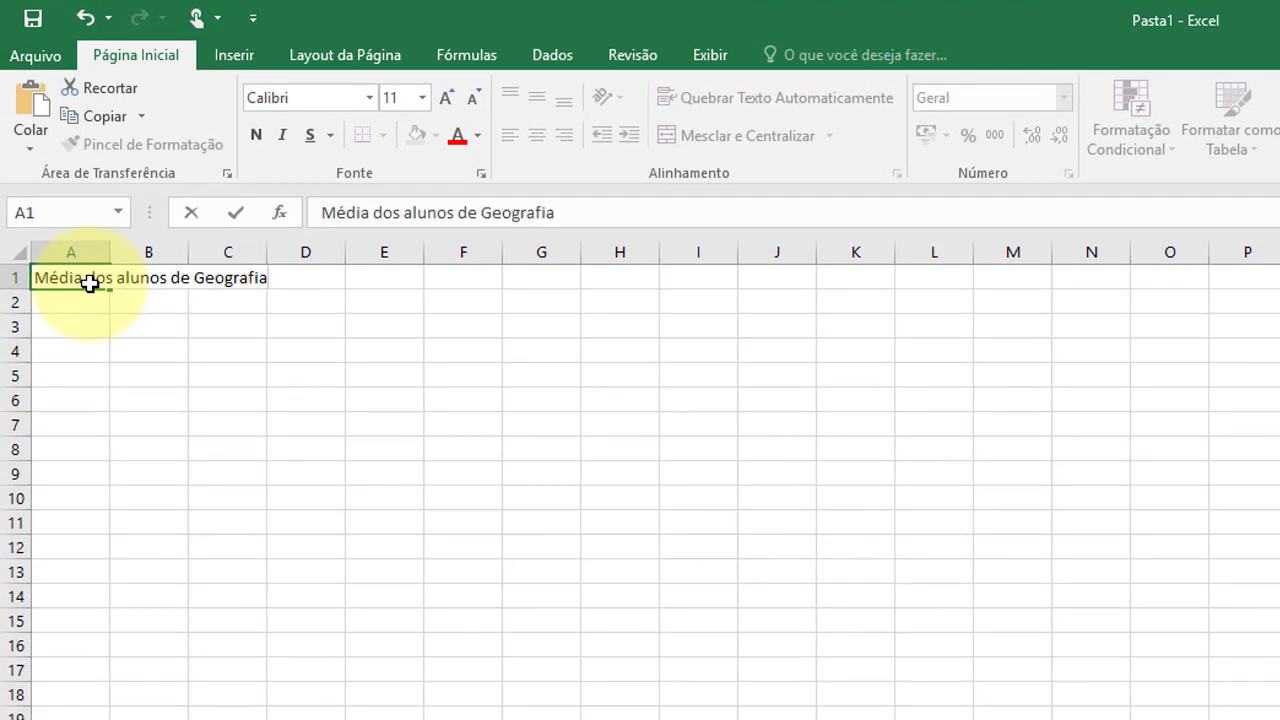
pyautogui.press('Return')
pyautogui.press('Return')
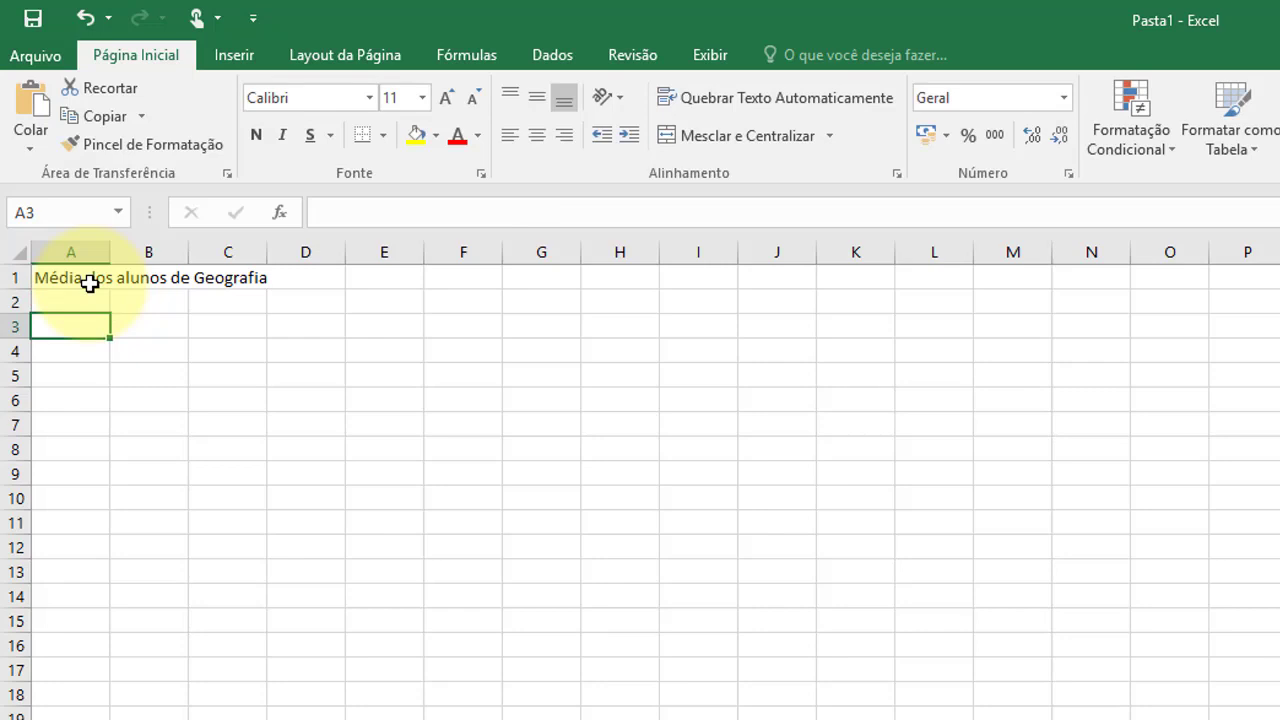
# - Enter the label 'Nome:' in A3, fixing the stray characters typed after Nome
pyautogui.write('Nom')
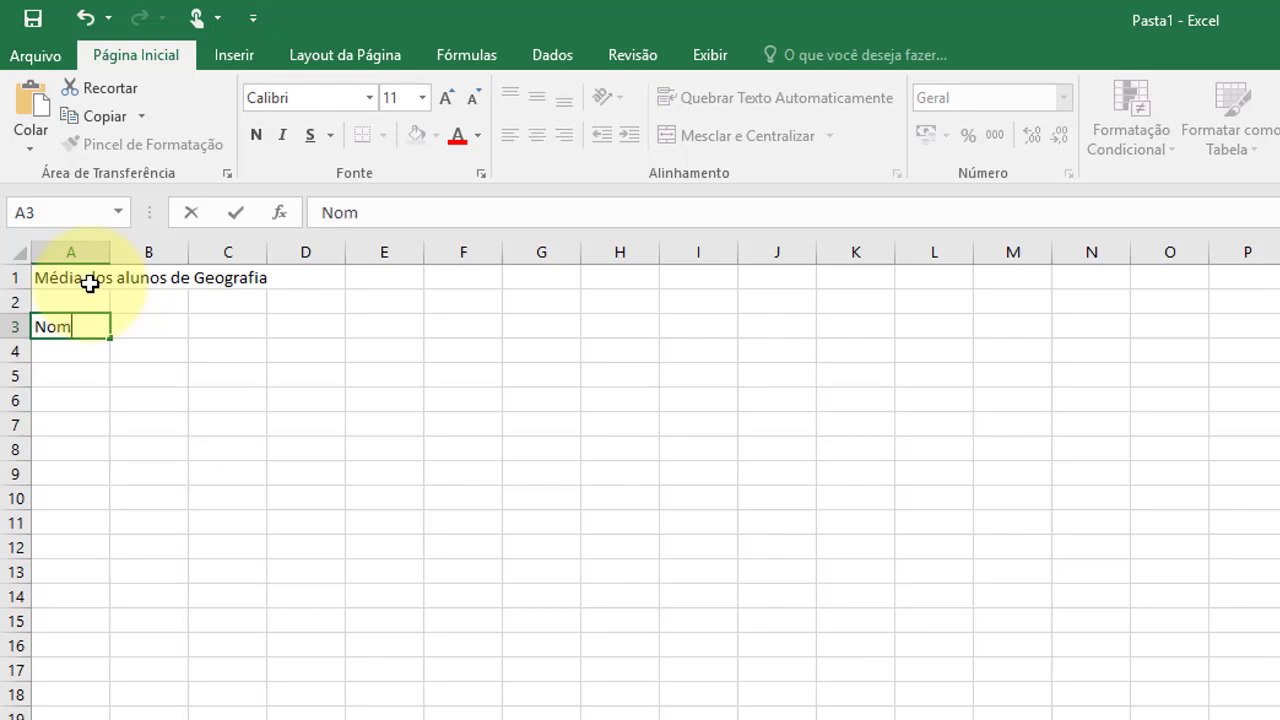
pyautogui.write('eÇ')
pyautogui.press('BackSpace')
pyautogui.write('>')
pyautogui.press('BackSpace')
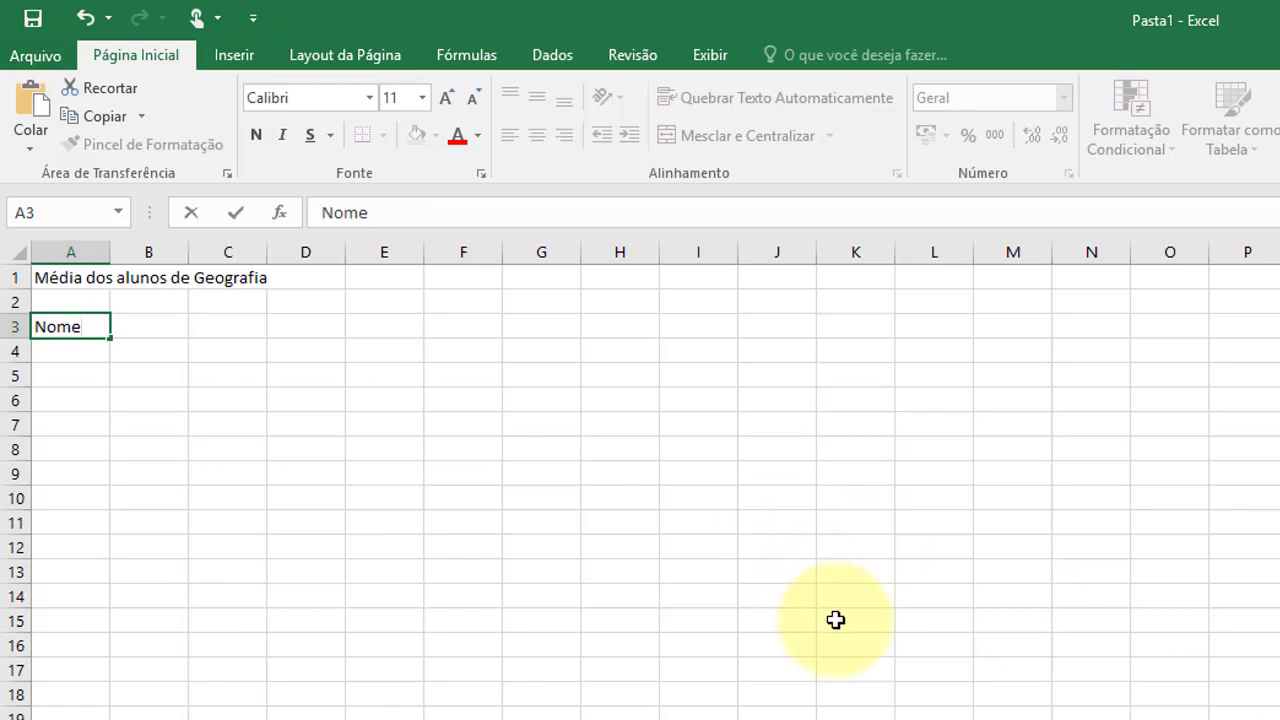
pyautogui.write('°Ç')
pyautogui.press('BackSpace')
pyautogui.press('BackSpace')
pyautogui.write('^')
pyautogui.write('`><')
pyautogui.press('BackSpace')
pyautogui.press('BackSpace')
pyautogui.press('BackSpace')
pyautogui.press('Tab')
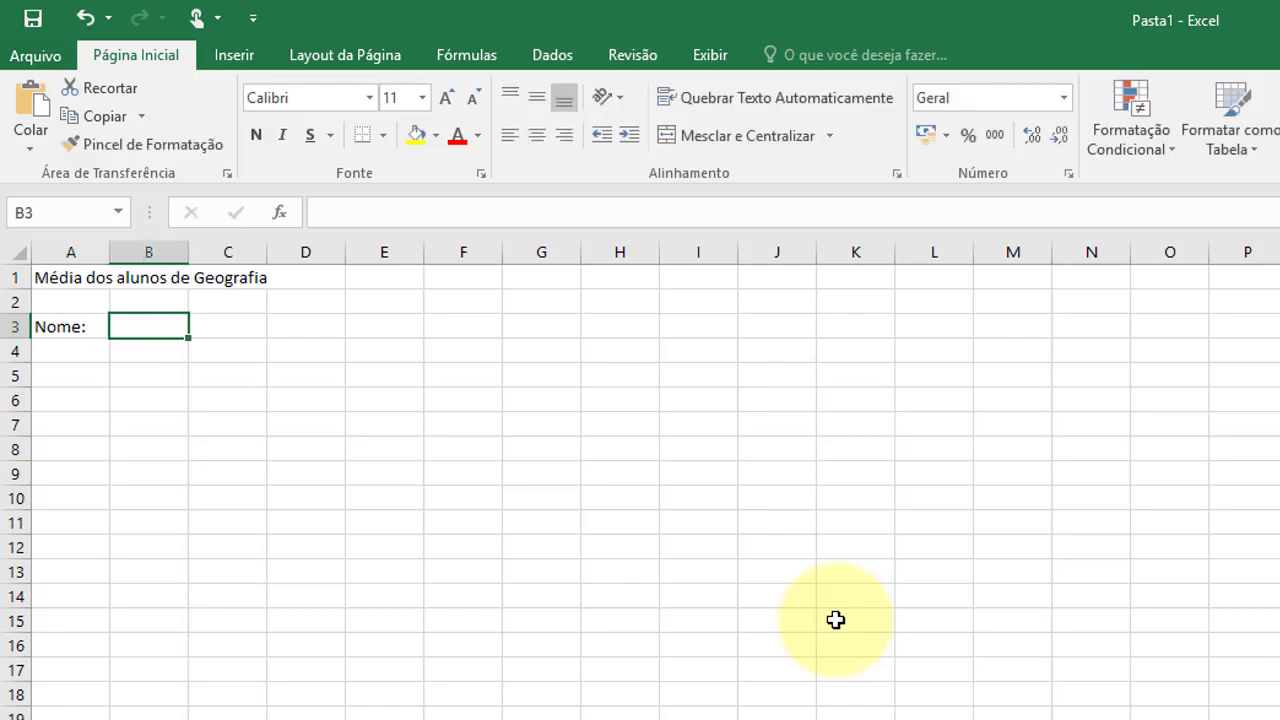
# - Move along row 3 to cell B3 for the next heading
pyautogui.press('Left')
pyautogui.press('Right')
pyautogui.press('Left')
pyautogui.press('Right')
pyautogui.press('Right')
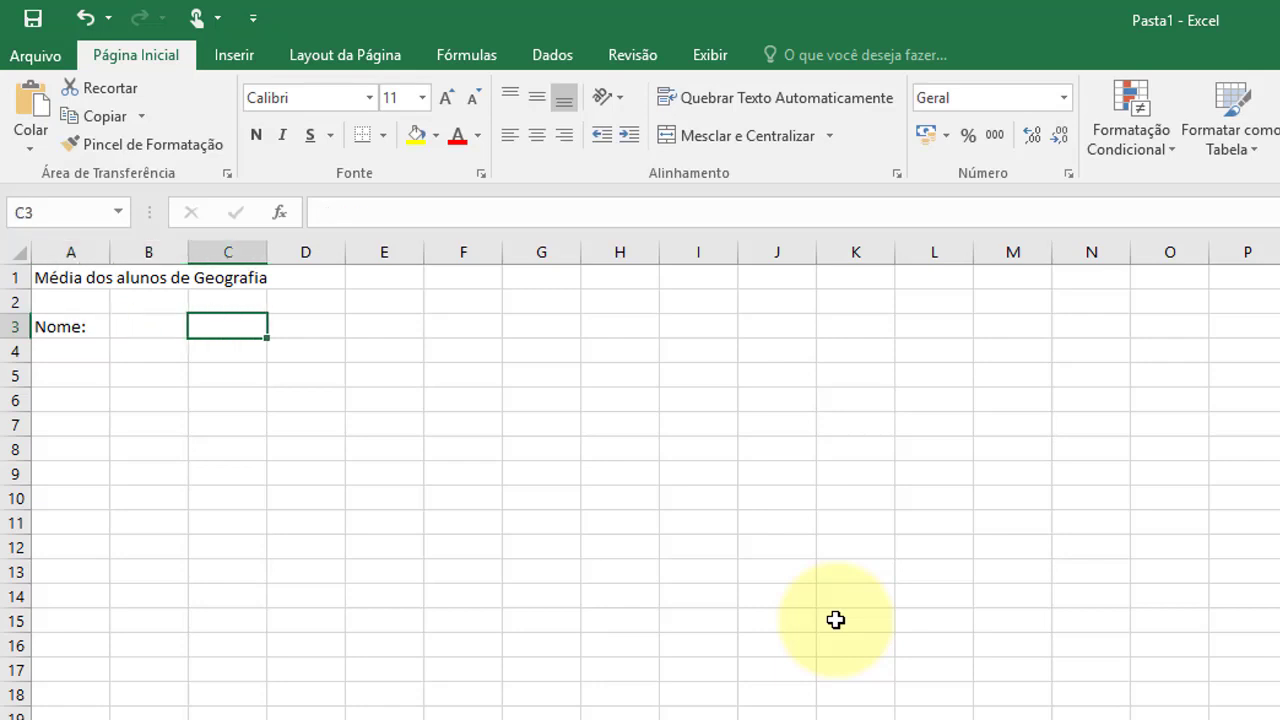
pyautogui.press('Left')
pyautogui.press('Left')
pyautogui.press('Right')
pyautogui.press('Left')
pyautogui.press('Right')
pyautogui.press('Left')
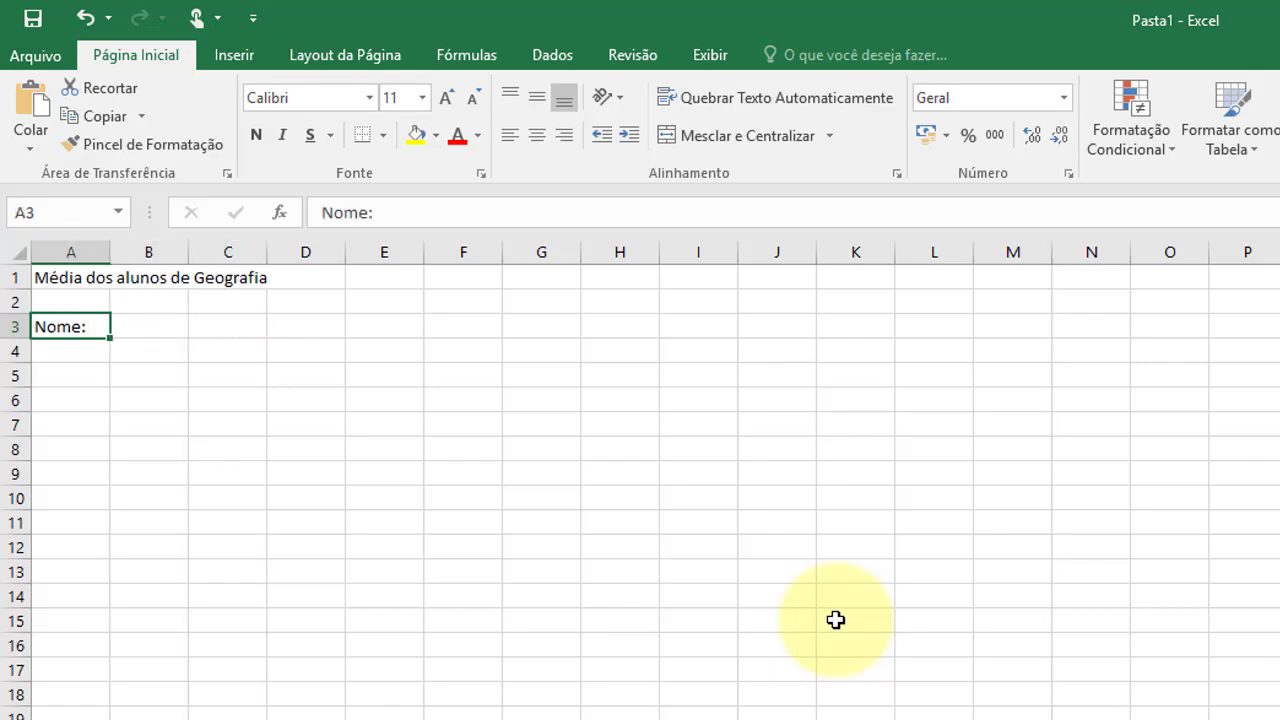
pyautogui.press('Right')
pyautogui.press('Left')
pyautogui.press('Right')
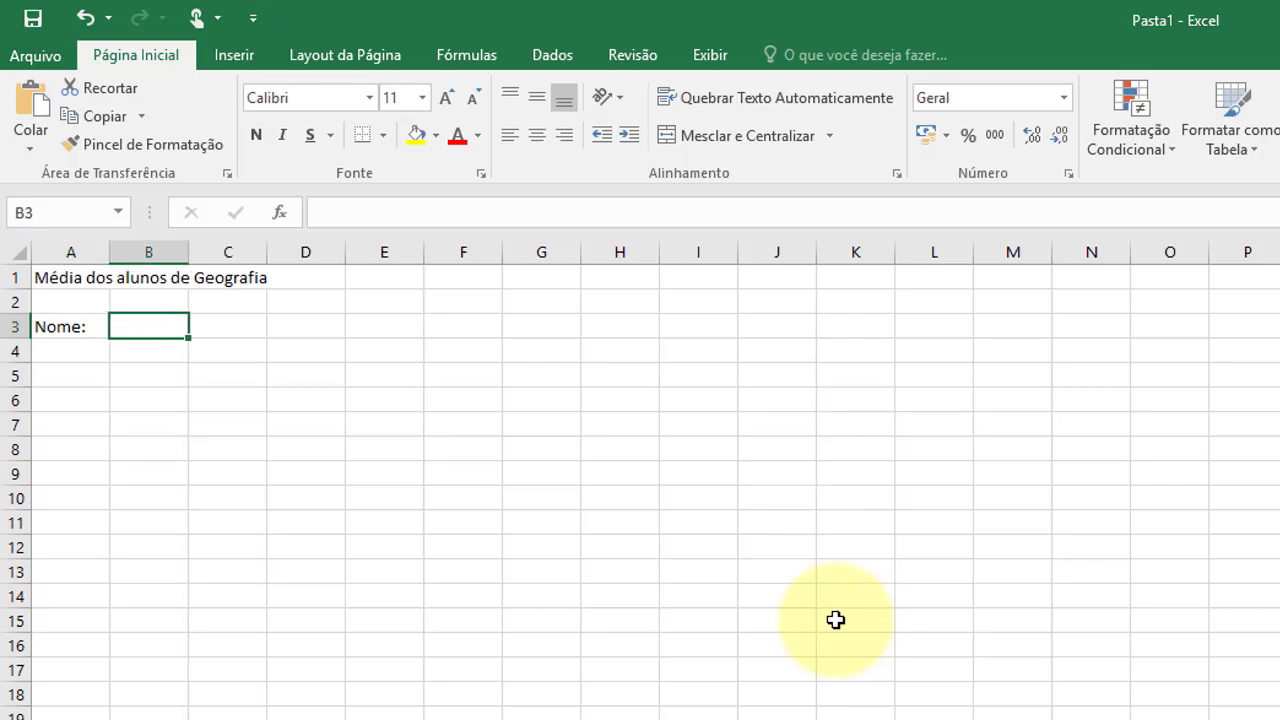
# - Type '1º Bim.' in B3, using an Alt code for º, and reselect B3
pyautogui.write('1')
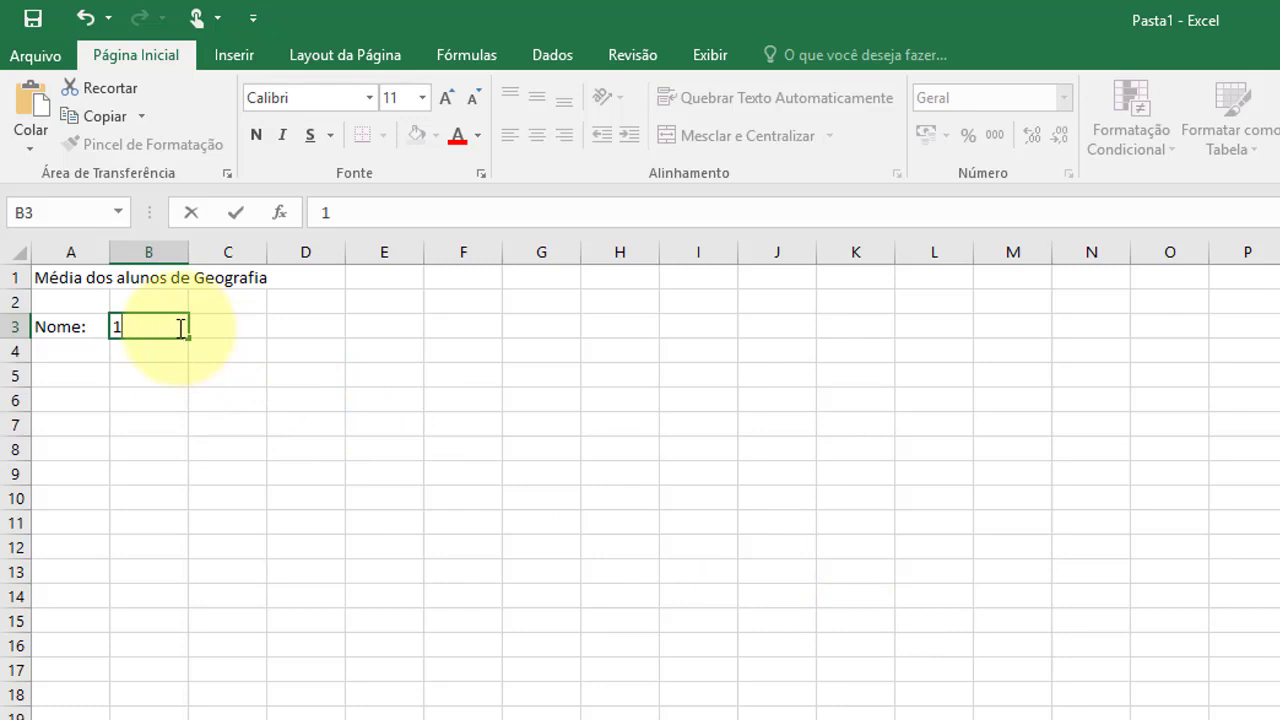
pyautogui.press('alt')
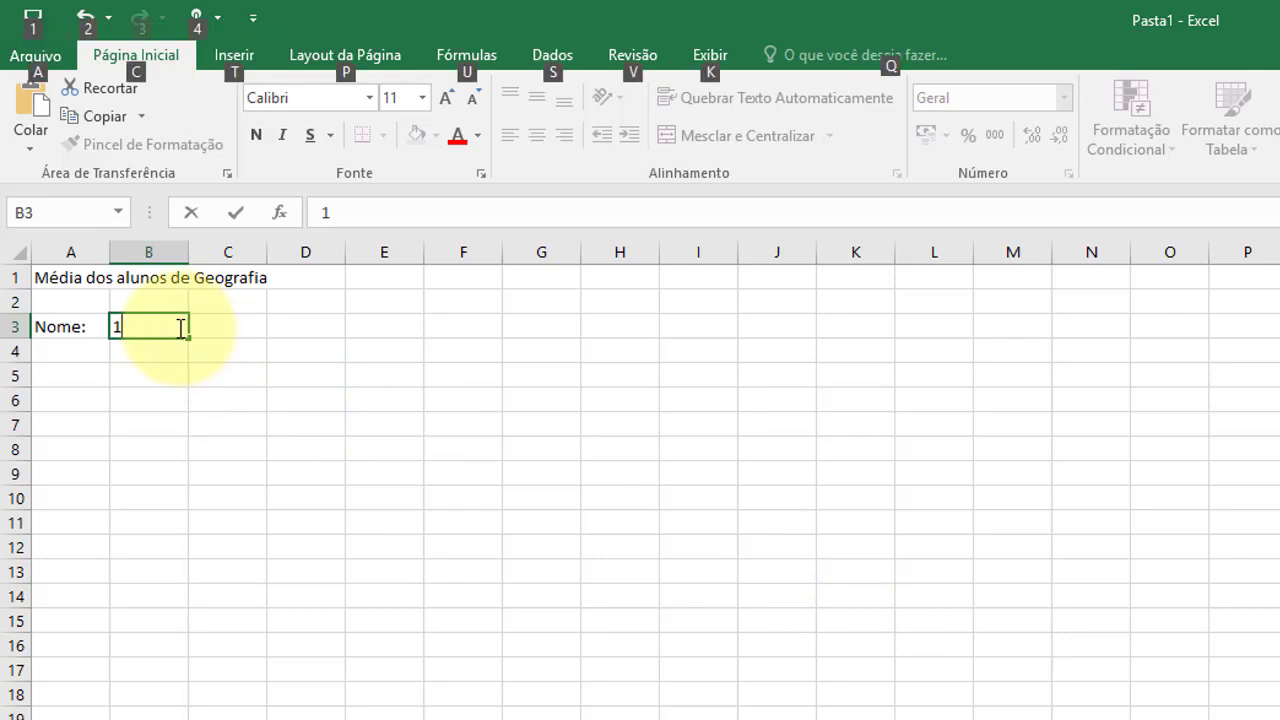
pyautogui.press('alt')
pyautogui.write('º')
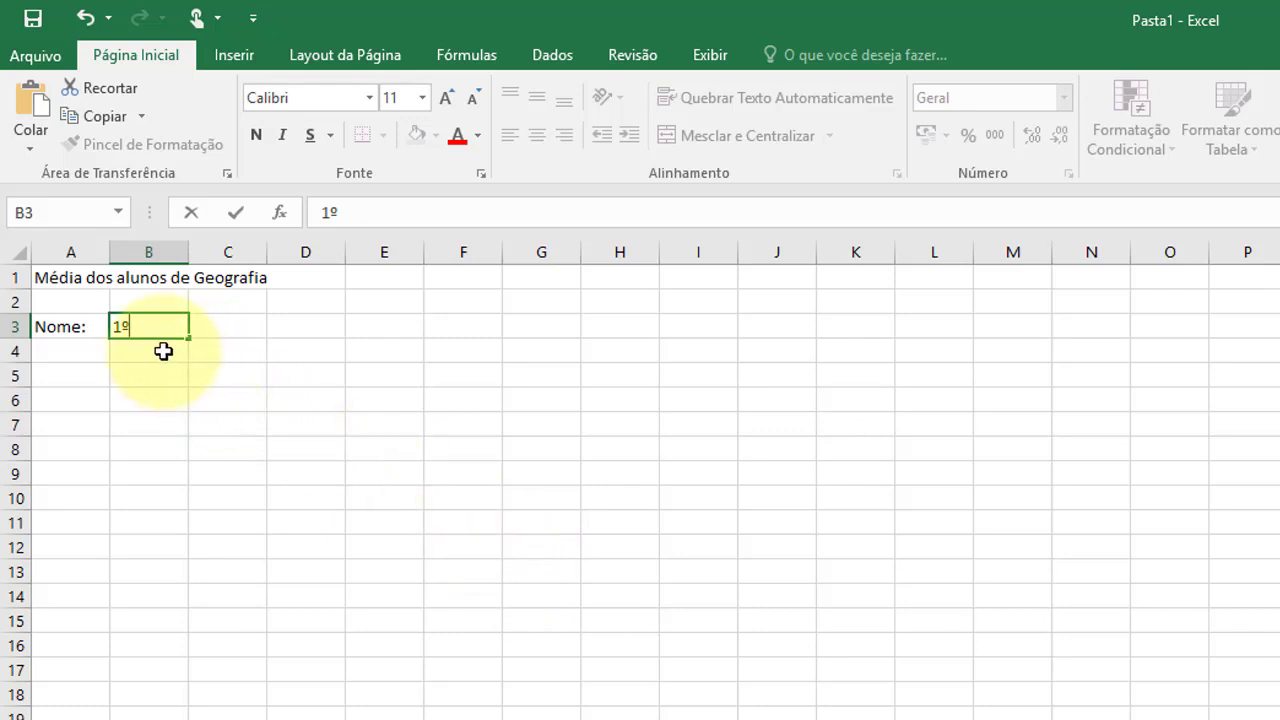
pyautogui.write(' B')
pyautogui.write('im.')
pyautogui.press('Return')
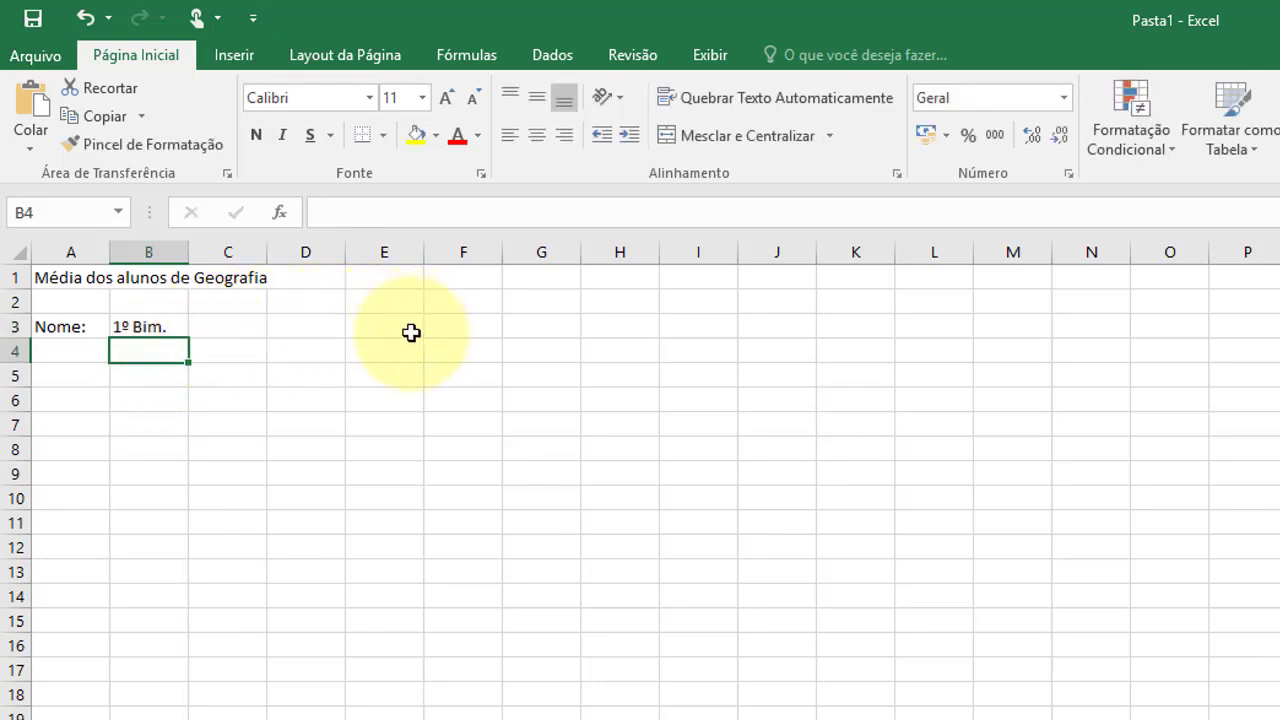
pyautogui.click(157, 328)
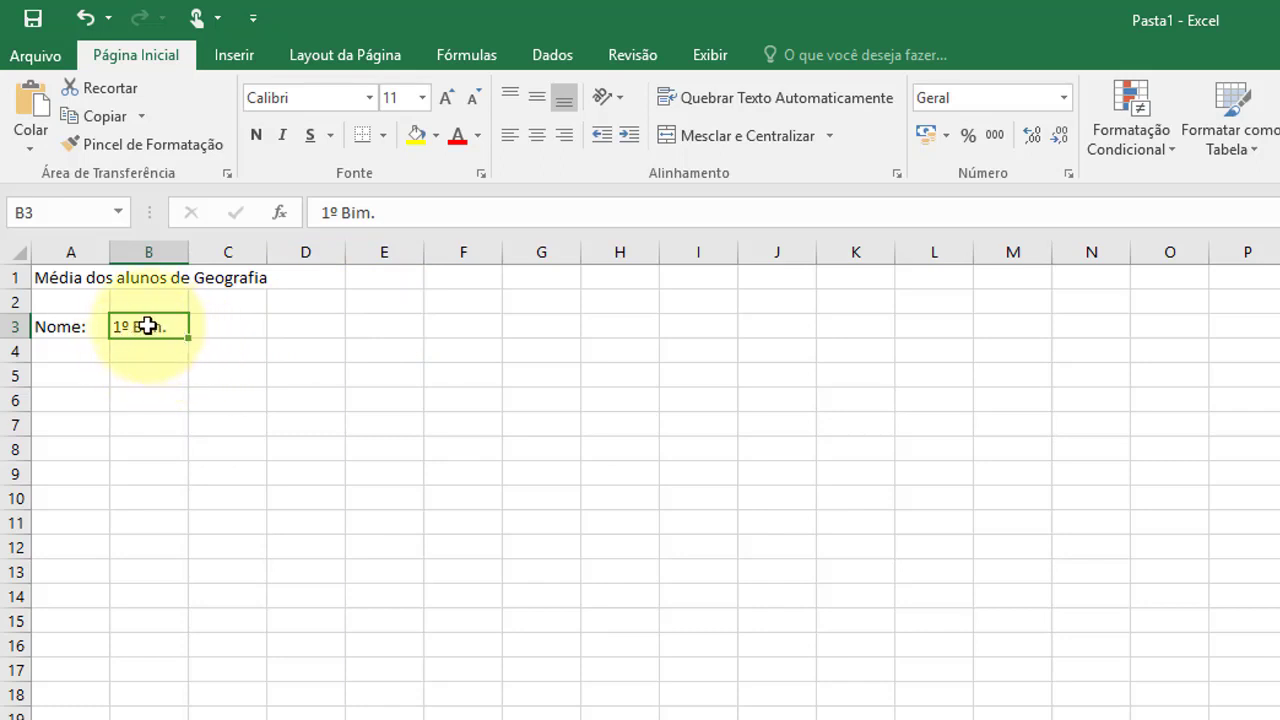
# - Fill 2º, 3º and 4º Bim. into C3:E3 by dragging B3's fill handle
pyautogui.click(162, 353)
pyautogui.click(160, 324)
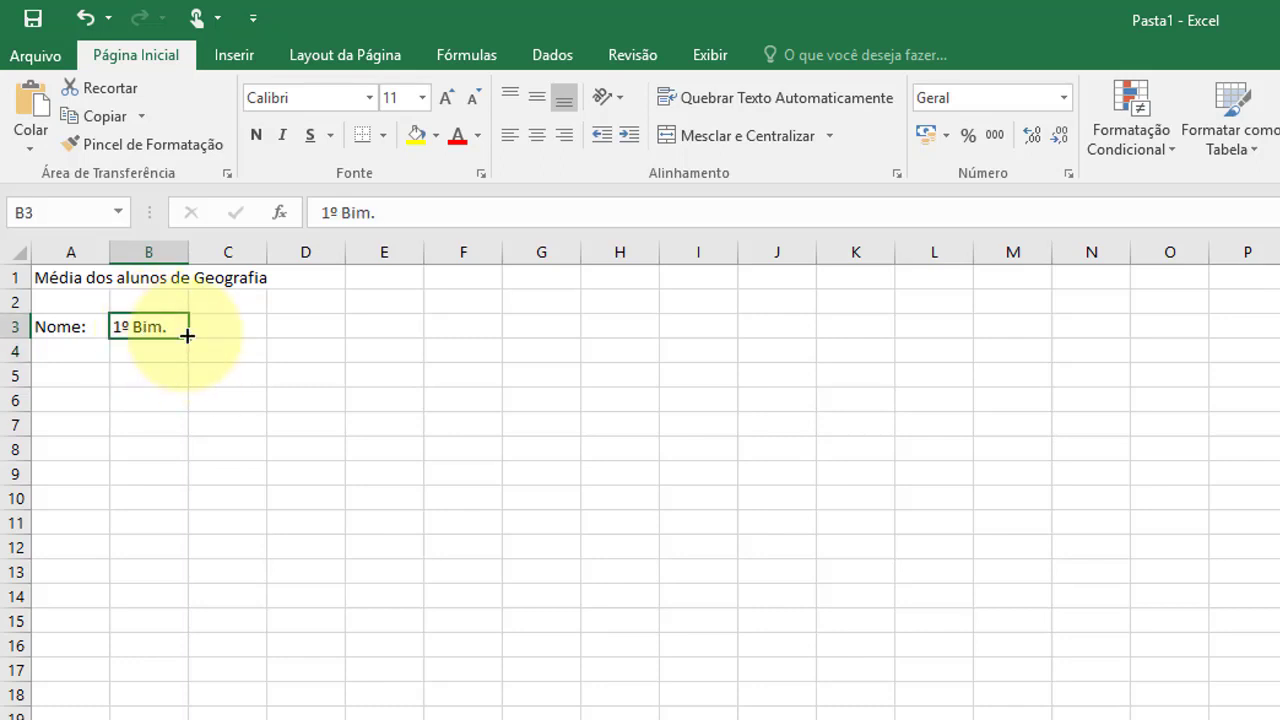
pyautogui.moveTo(187, 336); pyautogui.dragTo(410, 342)
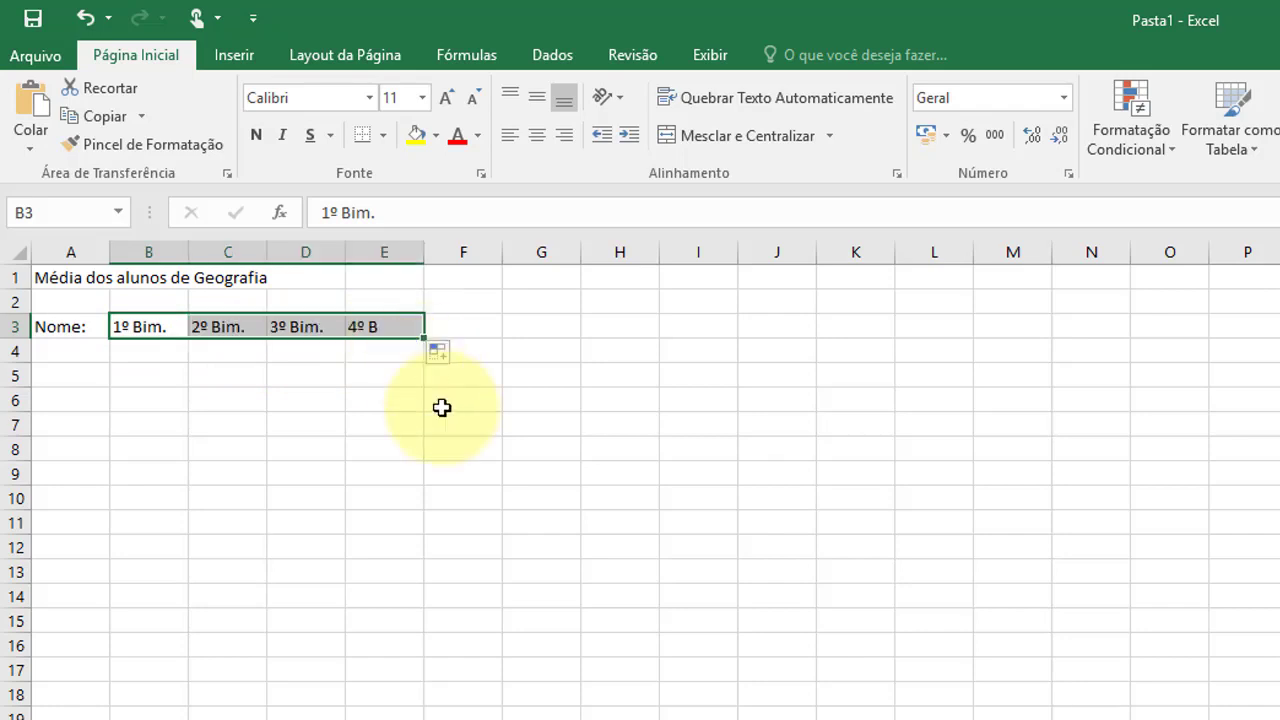
# - Add the headings 'Total' in F3 and 'Média' in G3
pyautogui.click(483, 324)
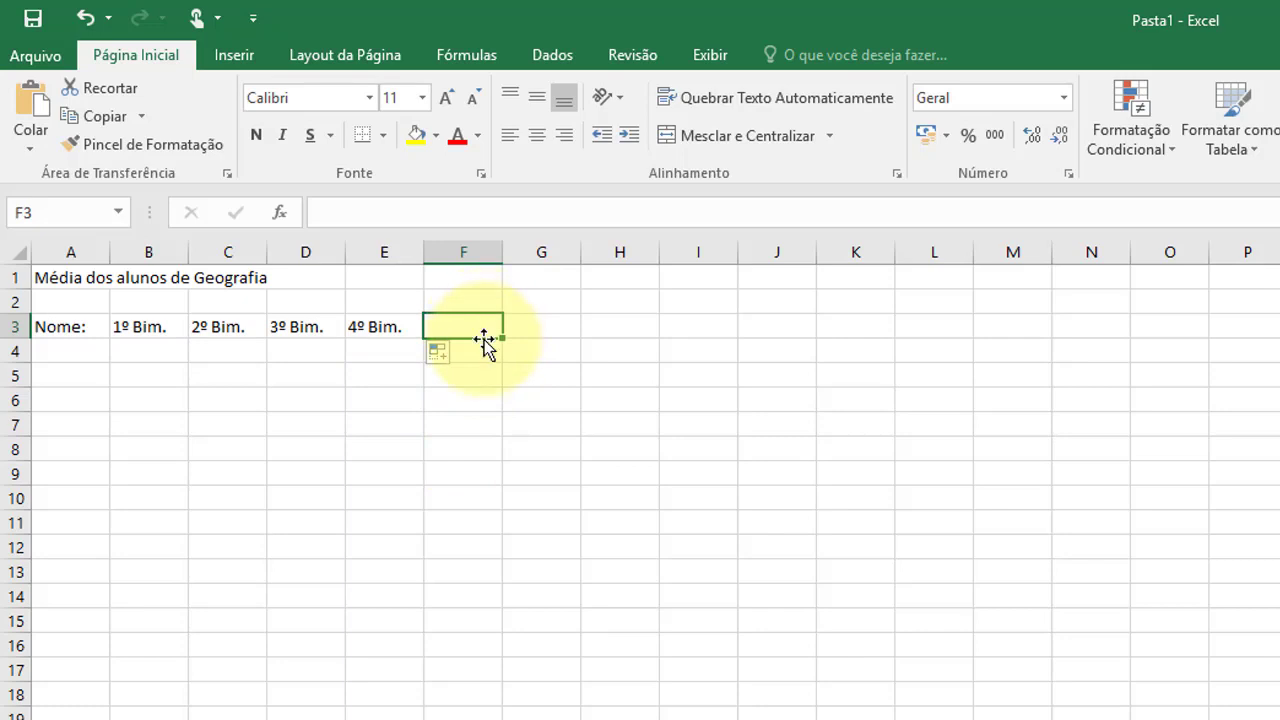
pyautogui.write('Tot')
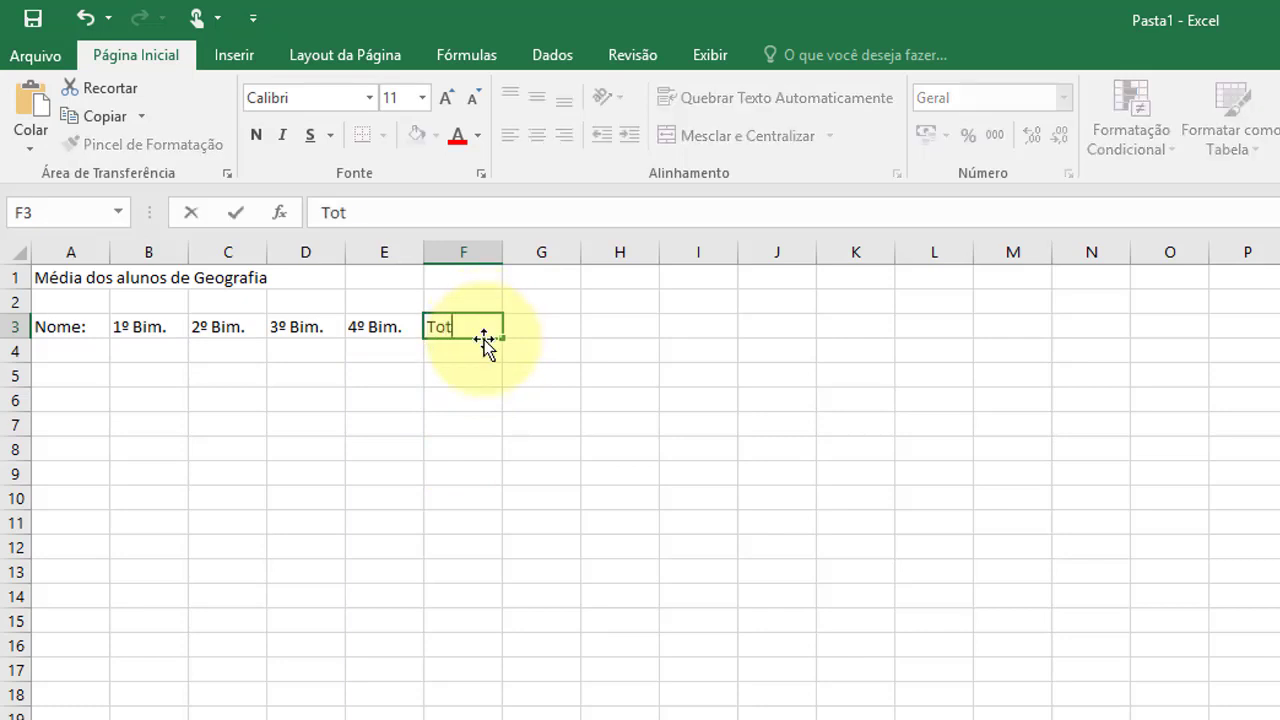
pyautogui.write('al')
pyautogui.press('Tab')
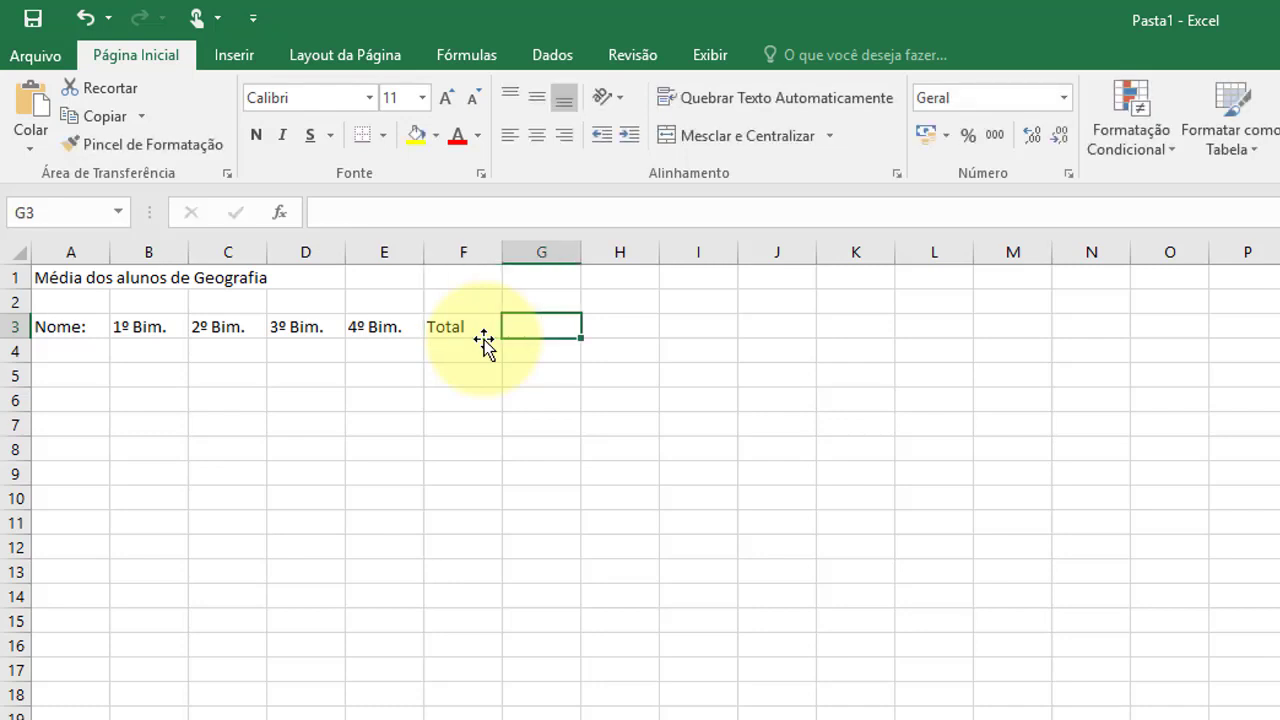
pyautogui.write('mé')
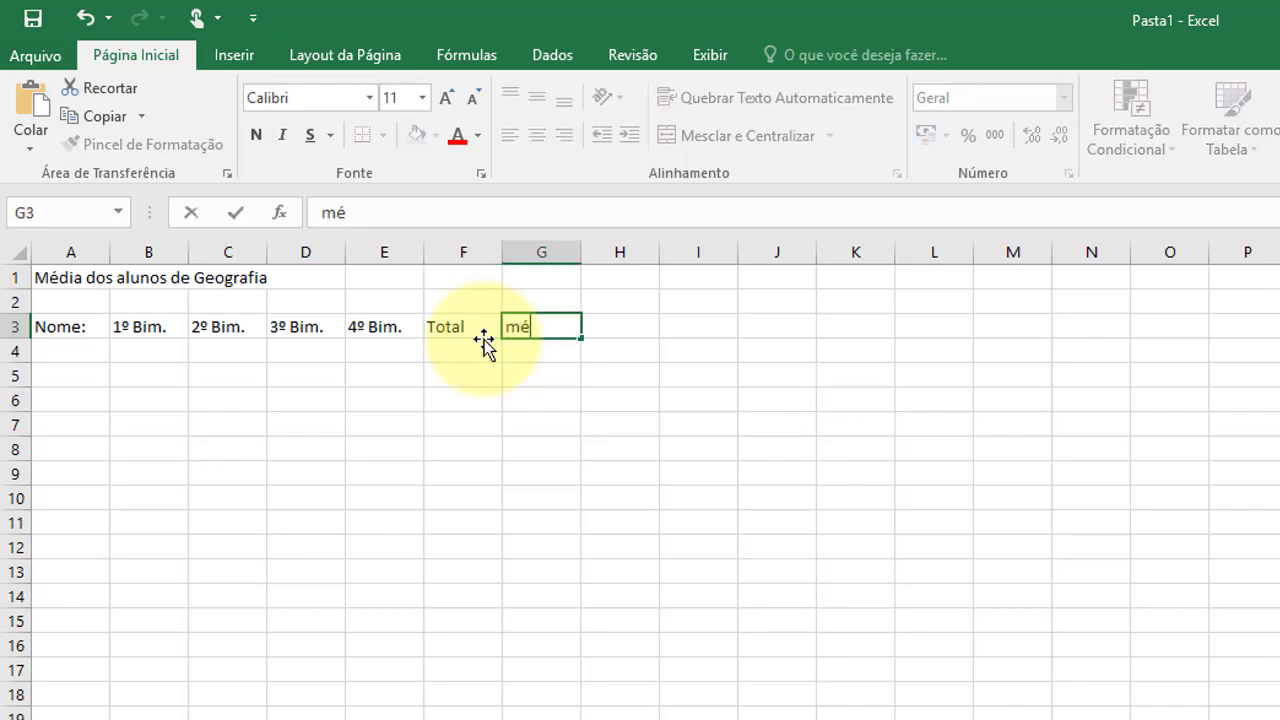
pyautogui.press('BackSpace')
pyautogui.press('BackSpace')
pyautogui.write('M')
pyautogui.write('édia')
pyautogui.press('Return')
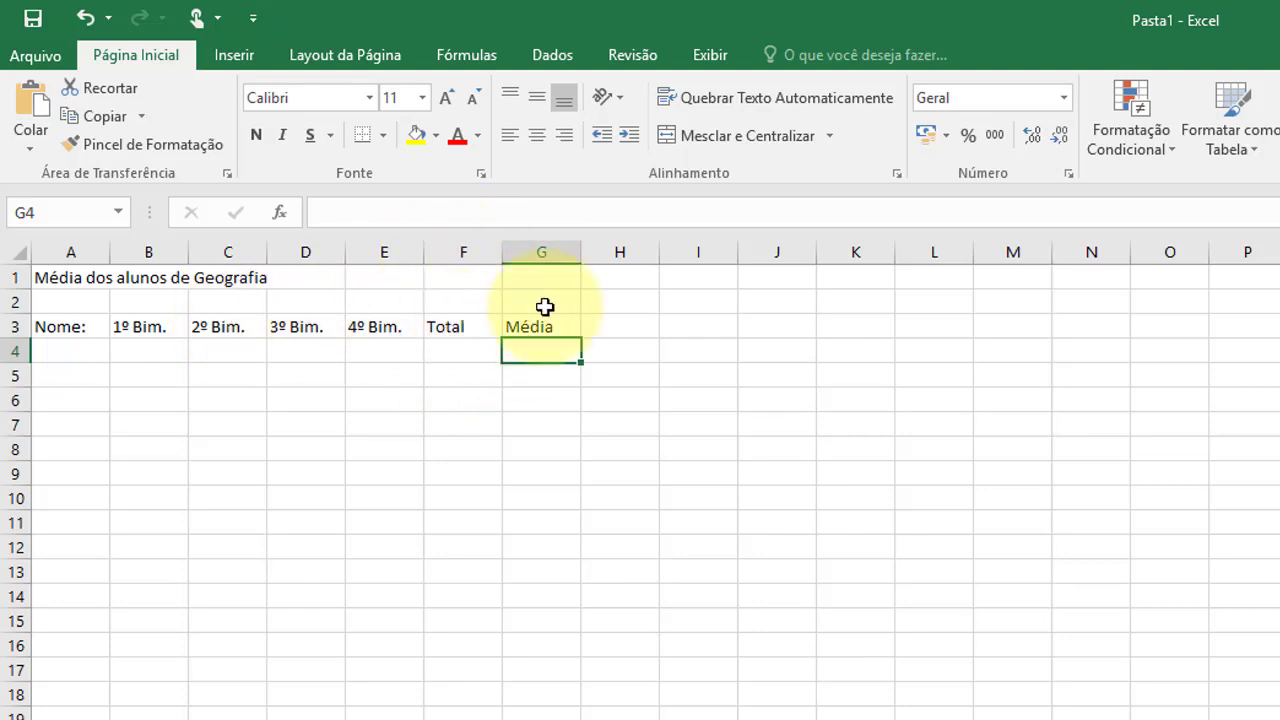
# - Enter Augusto, Elano, Antonio, Guilherme and Felipe in A4:A8
pyautogui.click(74, 343)
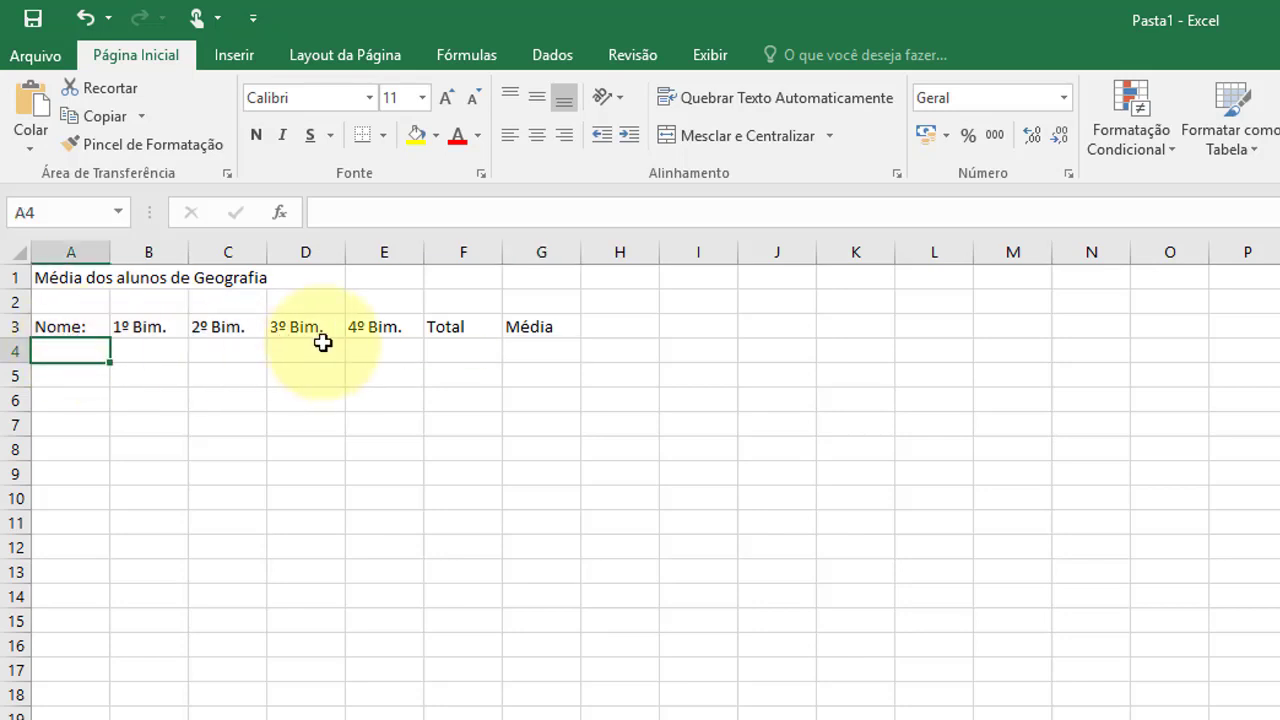
pyautogui.write('August')
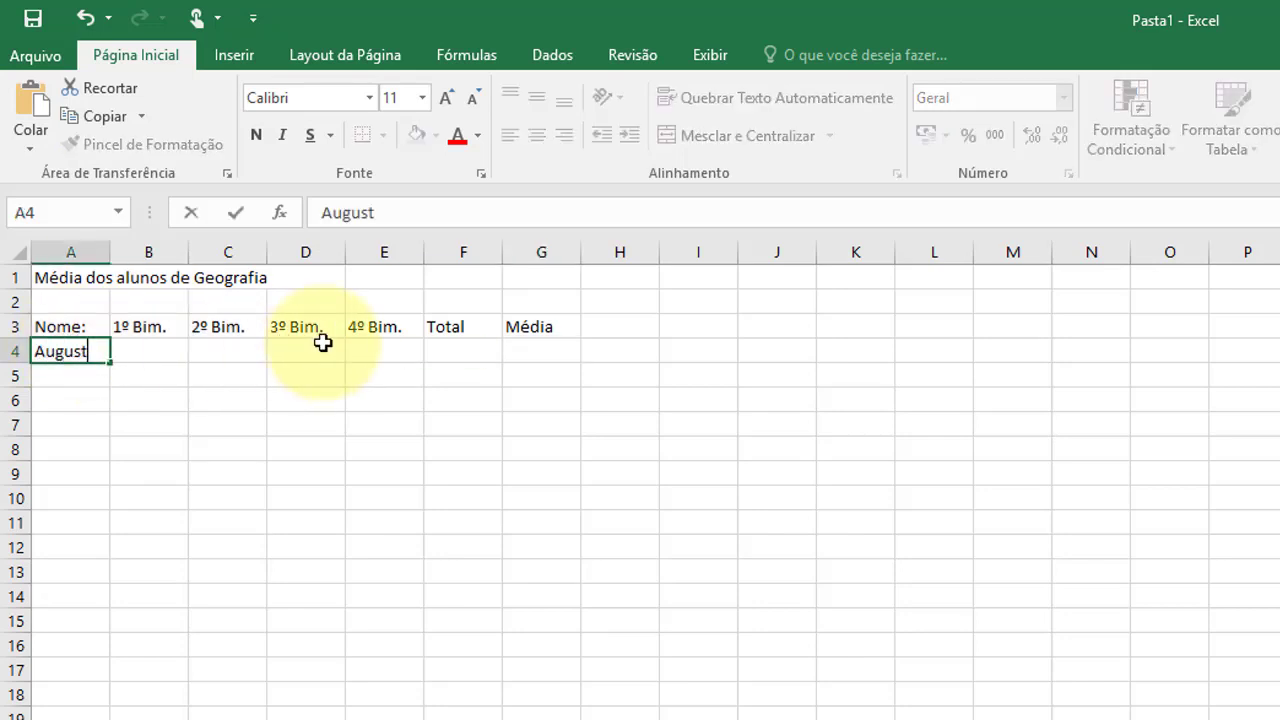
pyautogui.write('o')
pyautogui.press('Return')
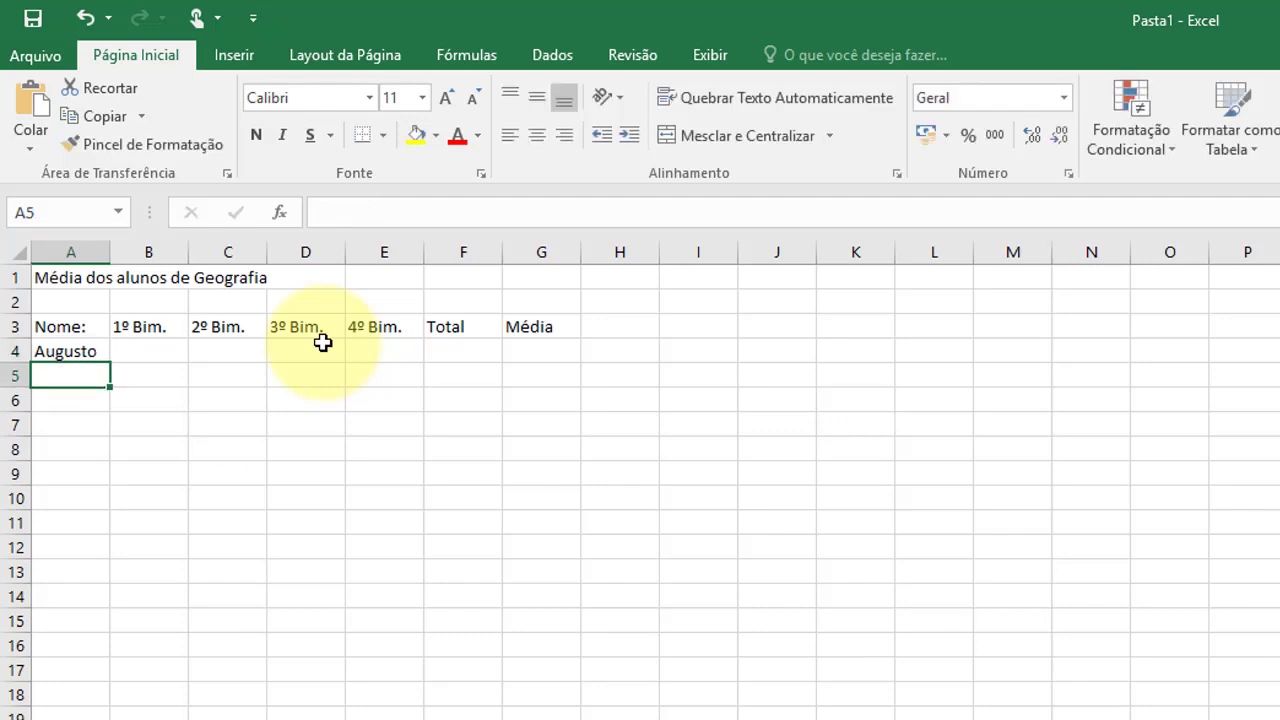
pyautogui.write('C')
pyautogui.press('BackSpace')
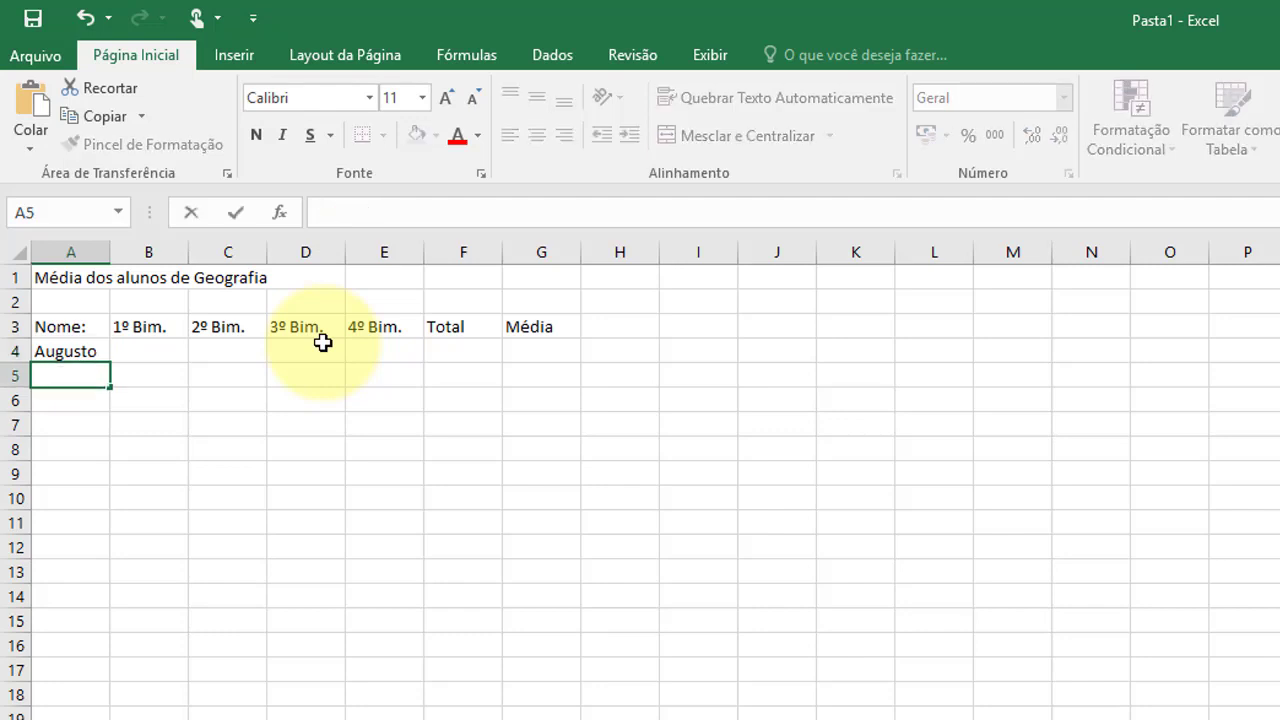
pyautogui.write('Elano')
pyautogui.press('Return')
pyautogui.write('An')
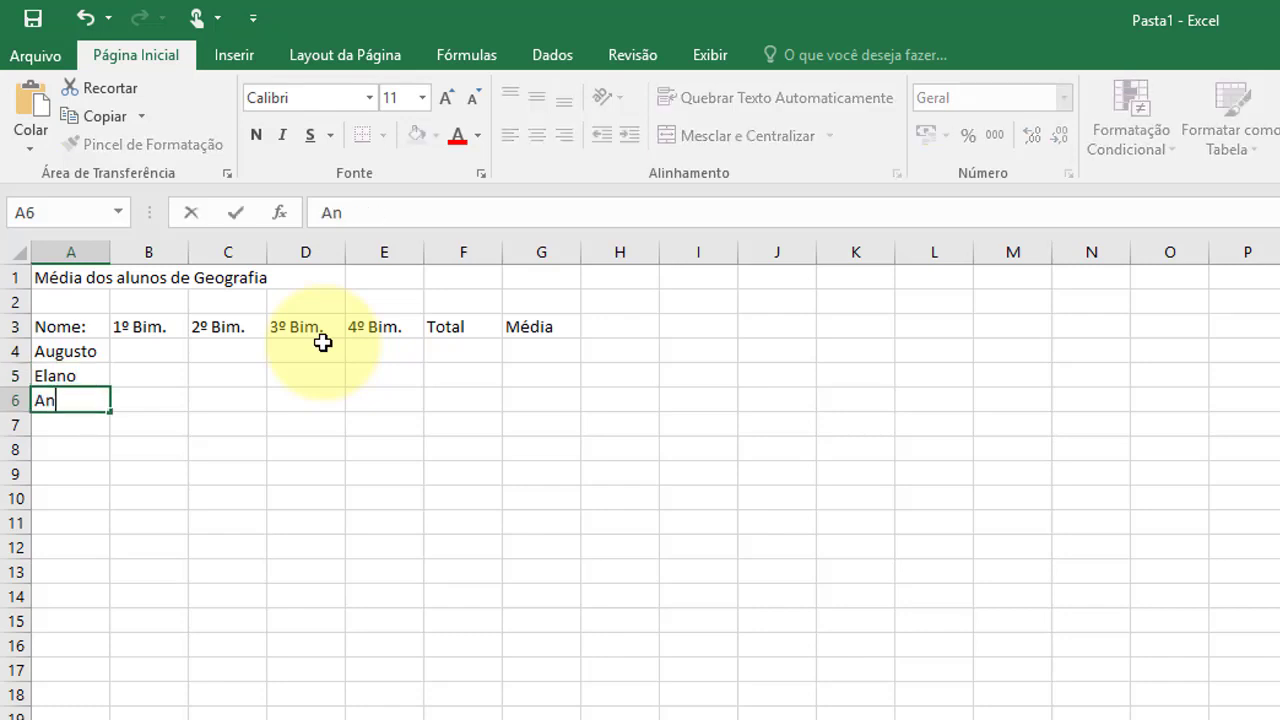
pyautogui.write('tonio')
pyautogui.press('Return')
pyautogui.write('Gu')
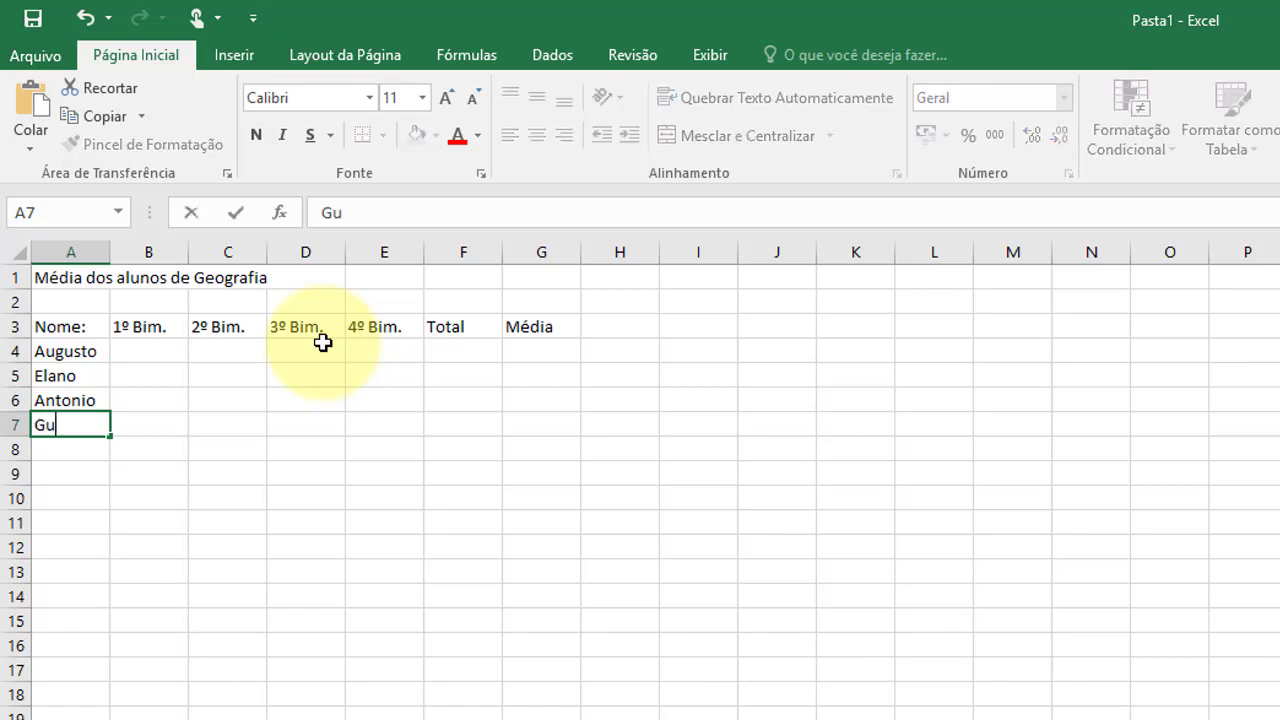
pyautogui.write('i')
pyautogui.write('lherme')
pyautogui.press('Return')
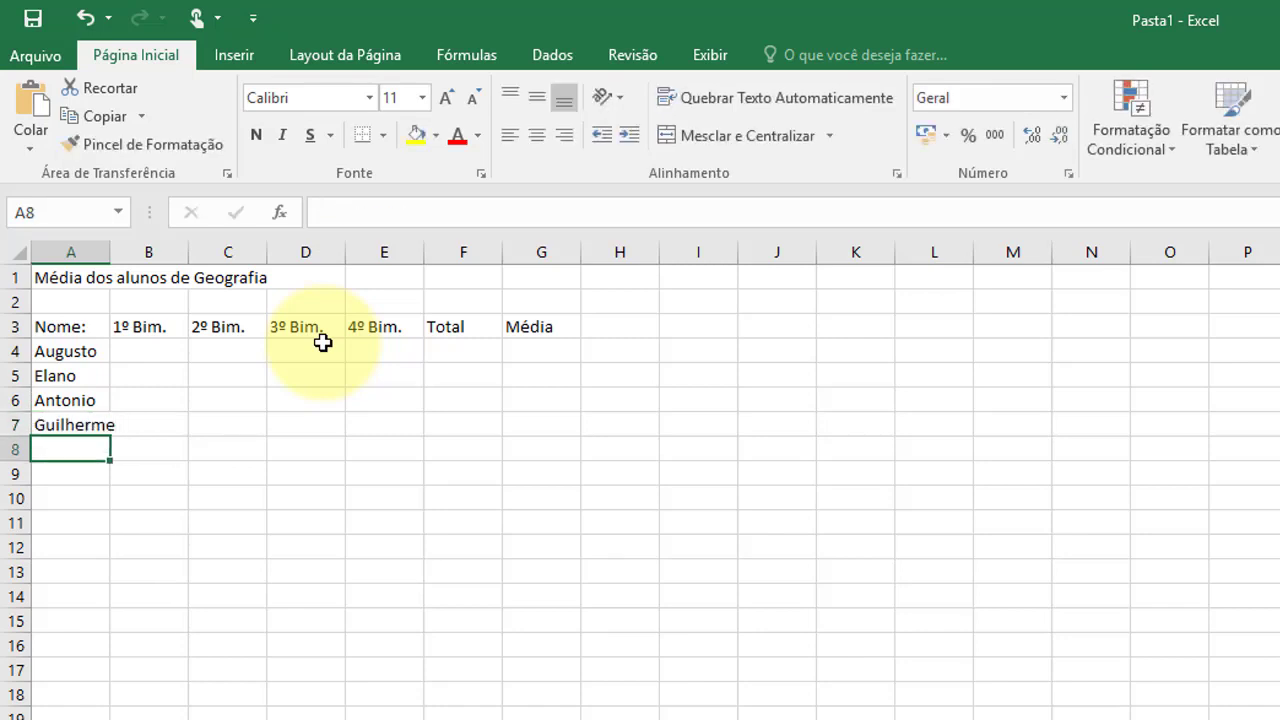
pyautogui.write('Felice')
pyautogui.press('BackSpace')
pyautogui.press('BackSpace')
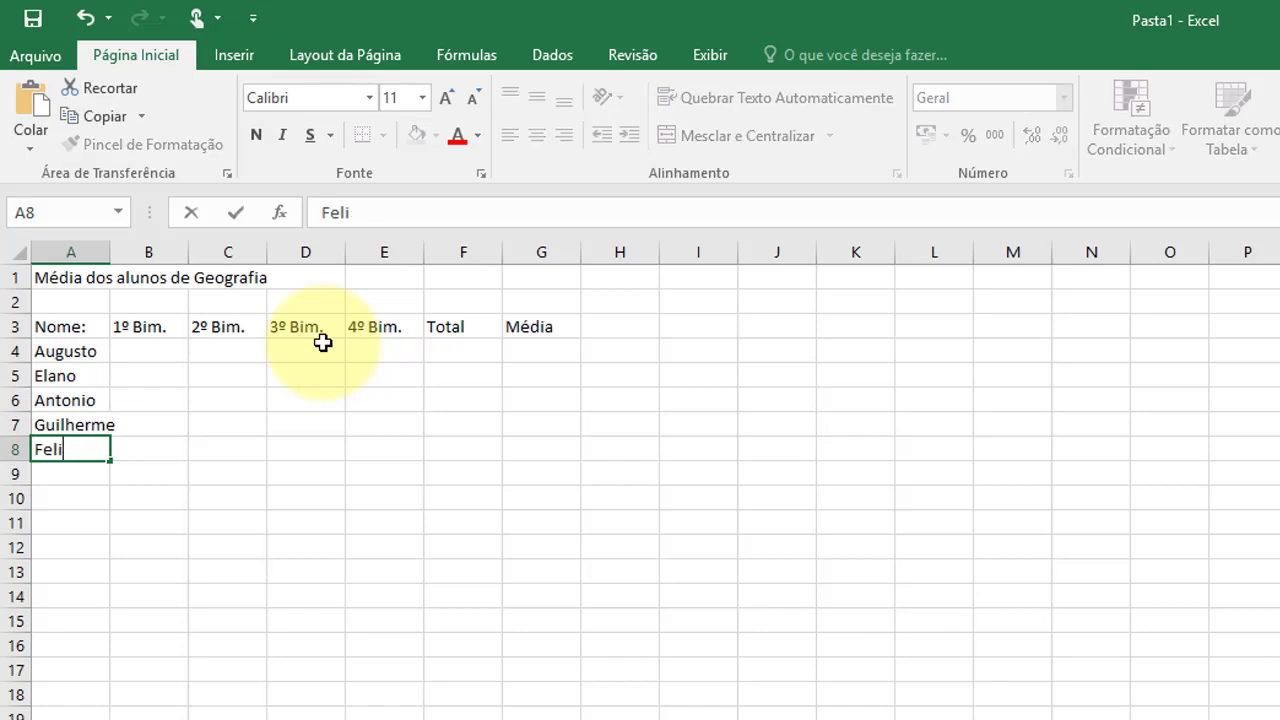
pyautogui.write('pe')
pyautogui.press('Return')
# - Enter Isadora, Pedrinho, Amanda, Guto, Hildo, Ana and Giulia in A9:A15, then begin an entry in A17
pyautogui.write('Isad')
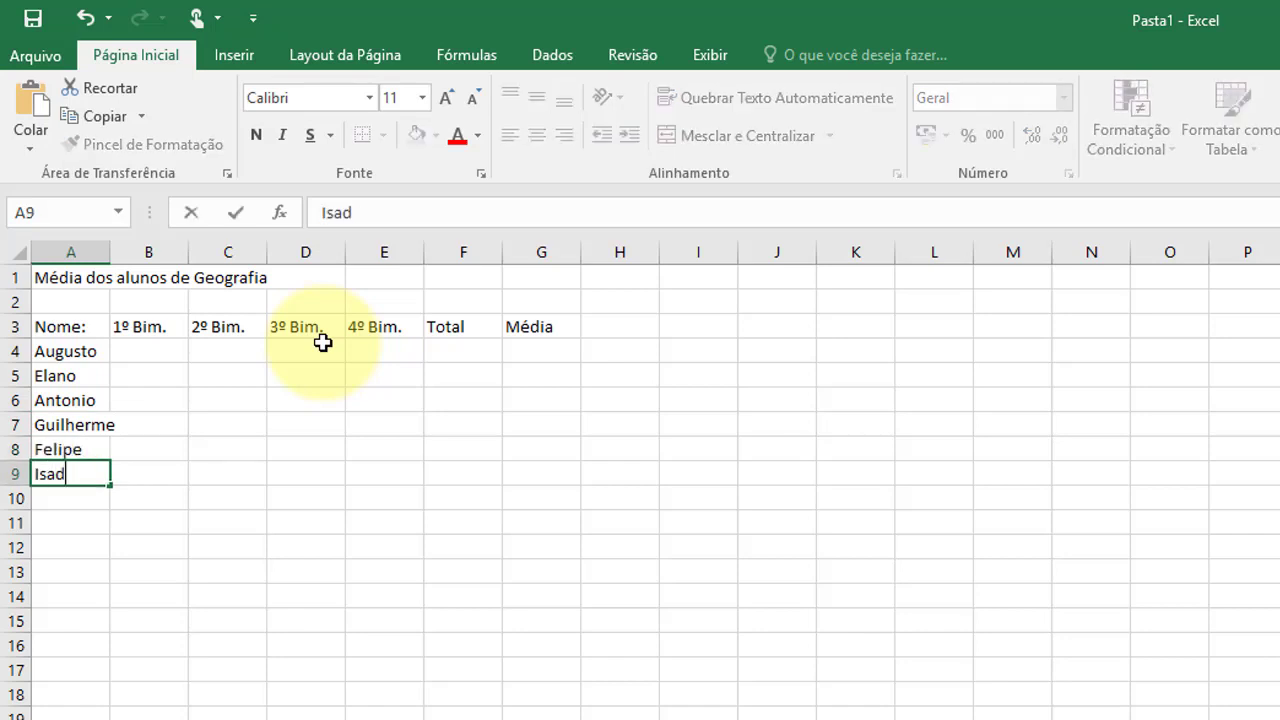
pyautogui.write('ora')
pyautogui.press('Return')
pyautogui.write('Pe')
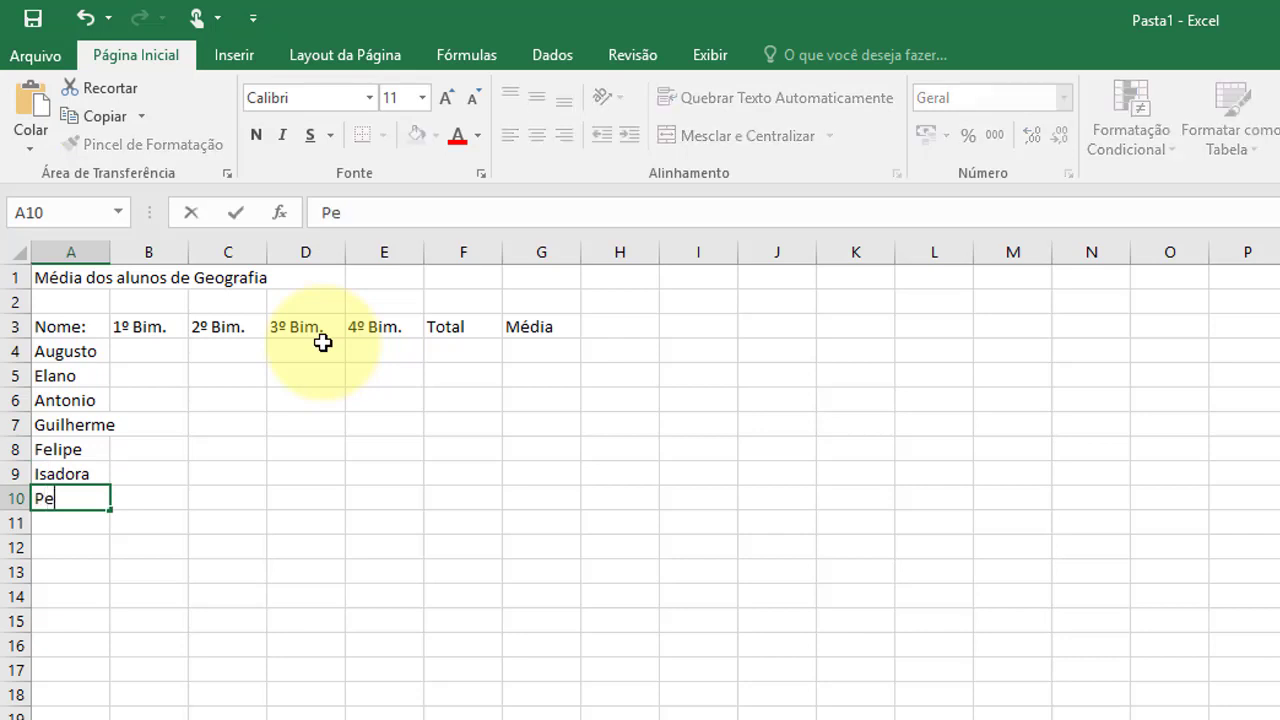
pyautogui.write('drinho')
pyautogui.press('Return')
pyautogui.write('A')
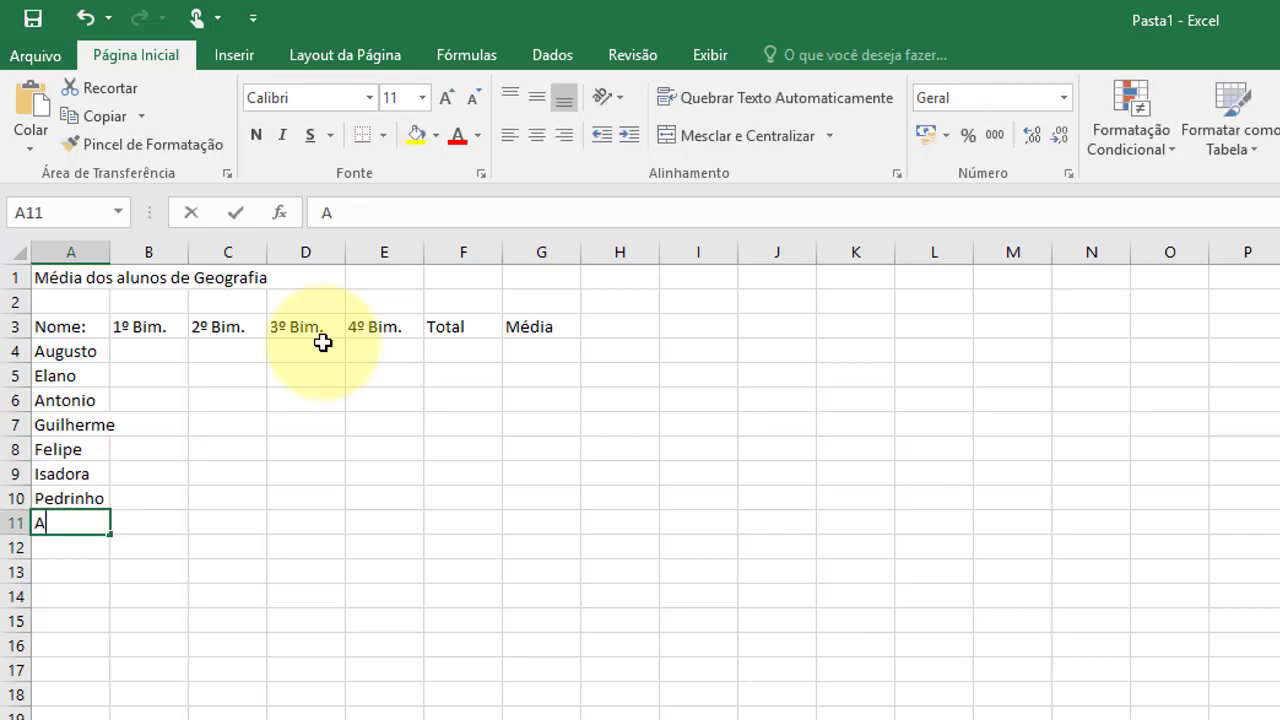
pyautogui.write('manda')
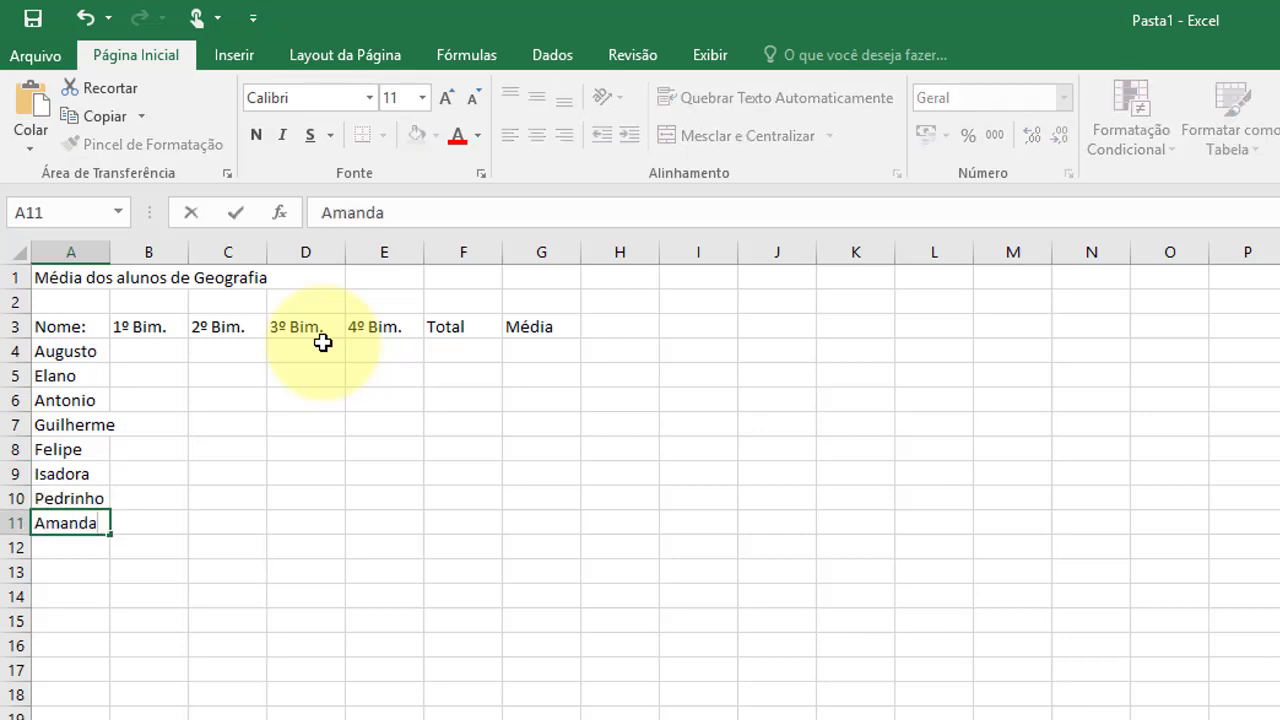
pyautogui.press('Return')
pyautogui.write('Gu')
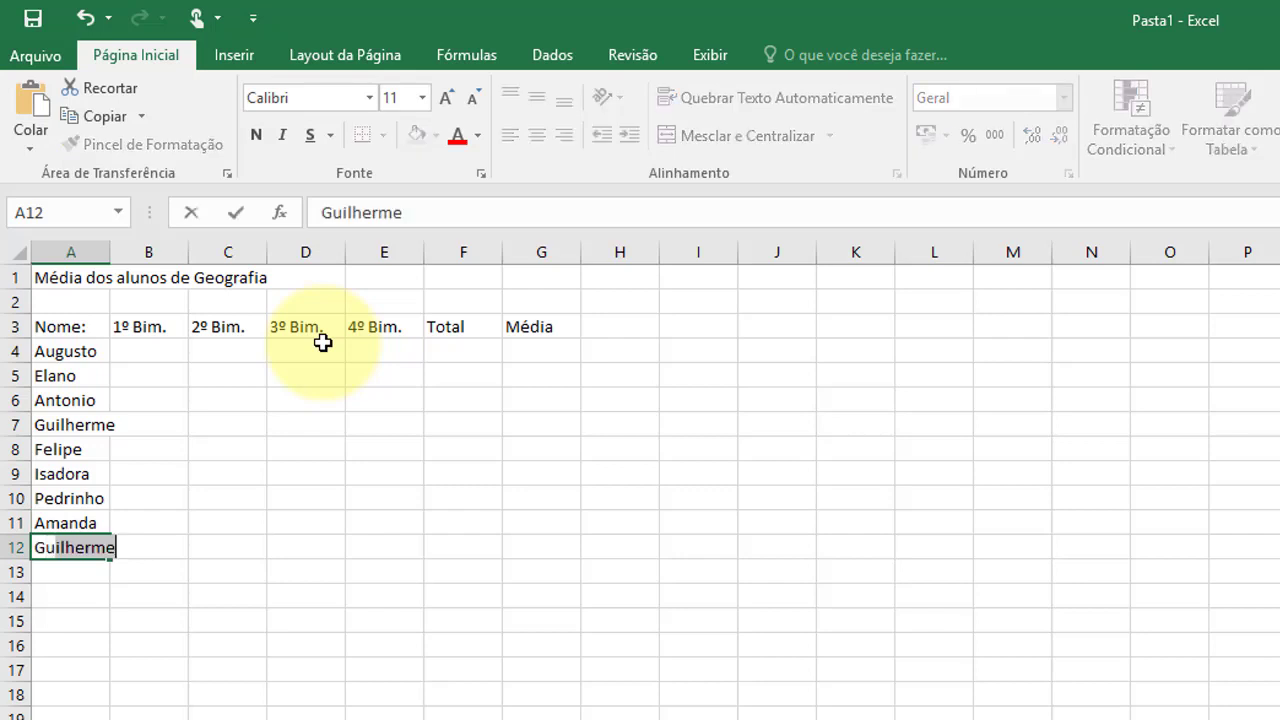
pyautogui.write('to')
pyautogui.press('Return')
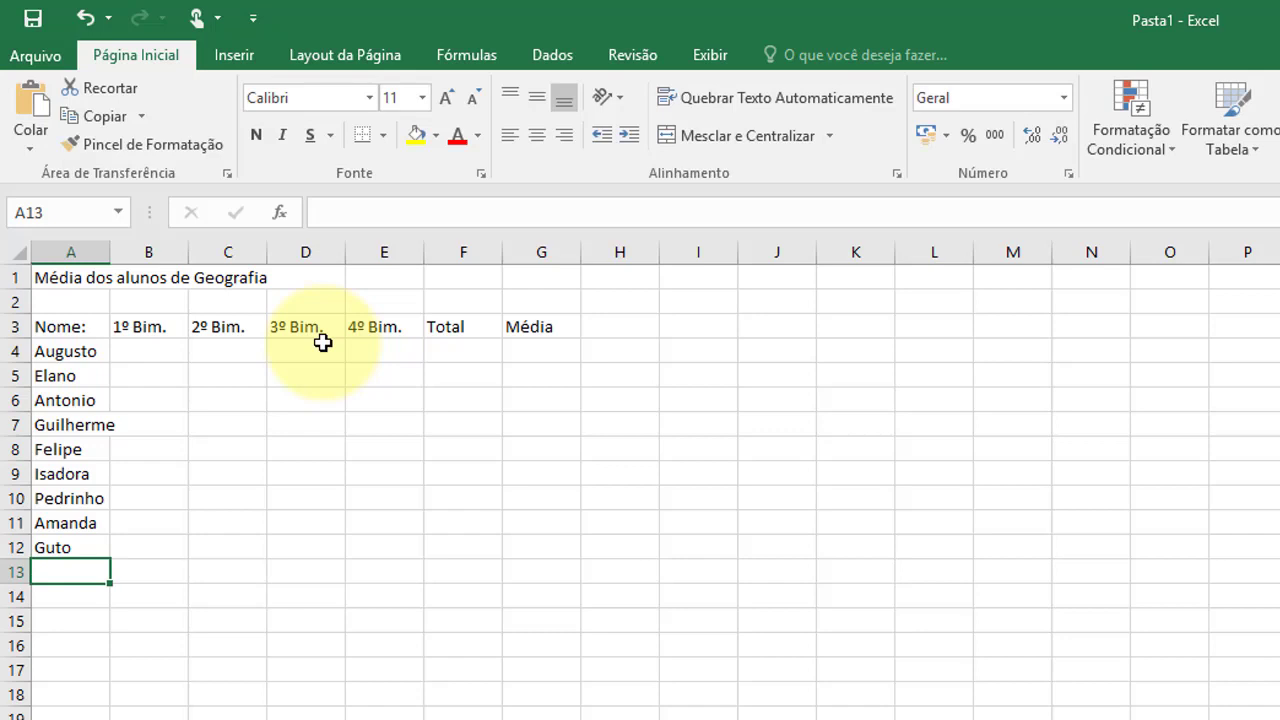
pyautogui.write('Hildo')
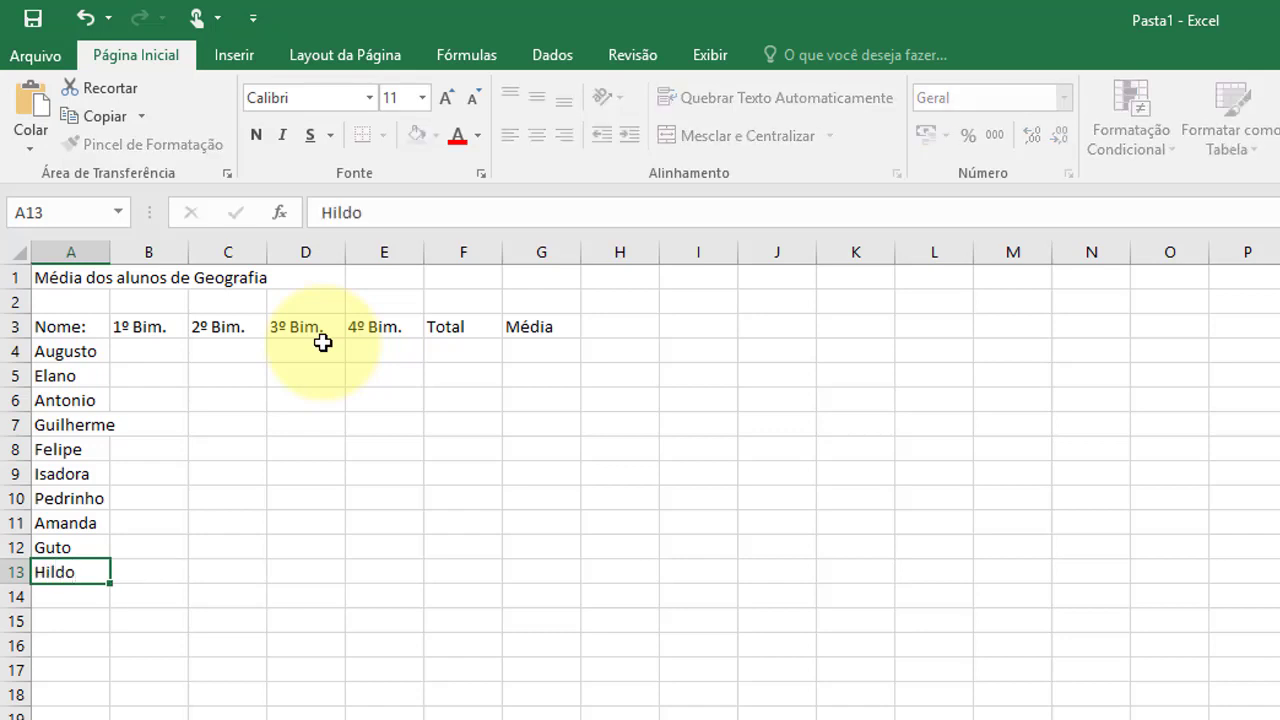
pyautogui.press('Return')
pyautogui.write('Ana')
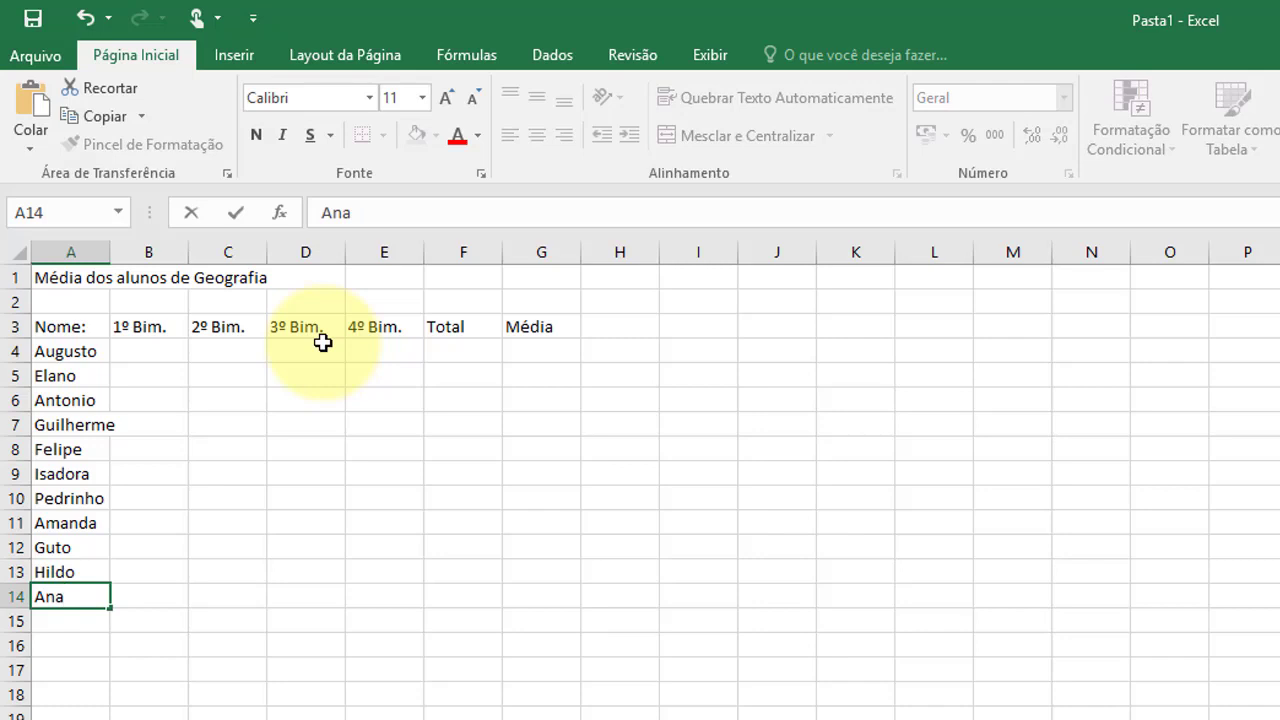
pyautogui.press('Return')
pyautogui.write('Giu')
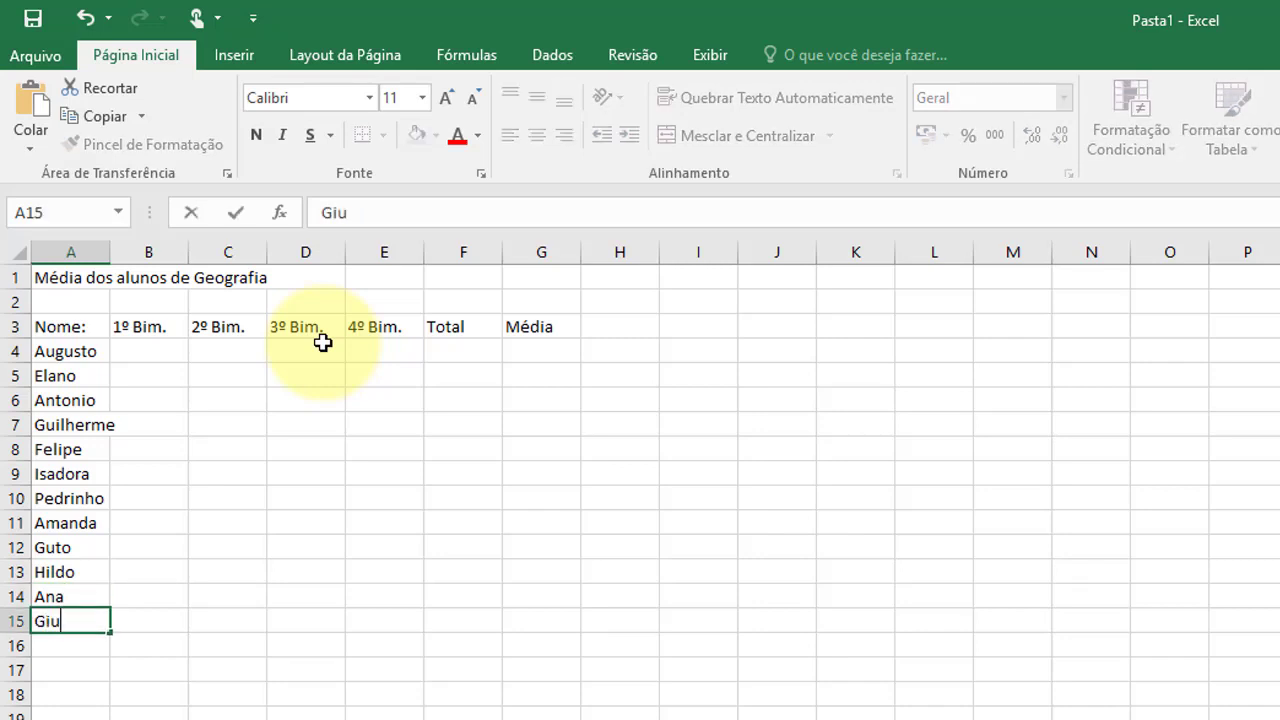
pyautogui.write('lia')
pyautogui.press('Return')
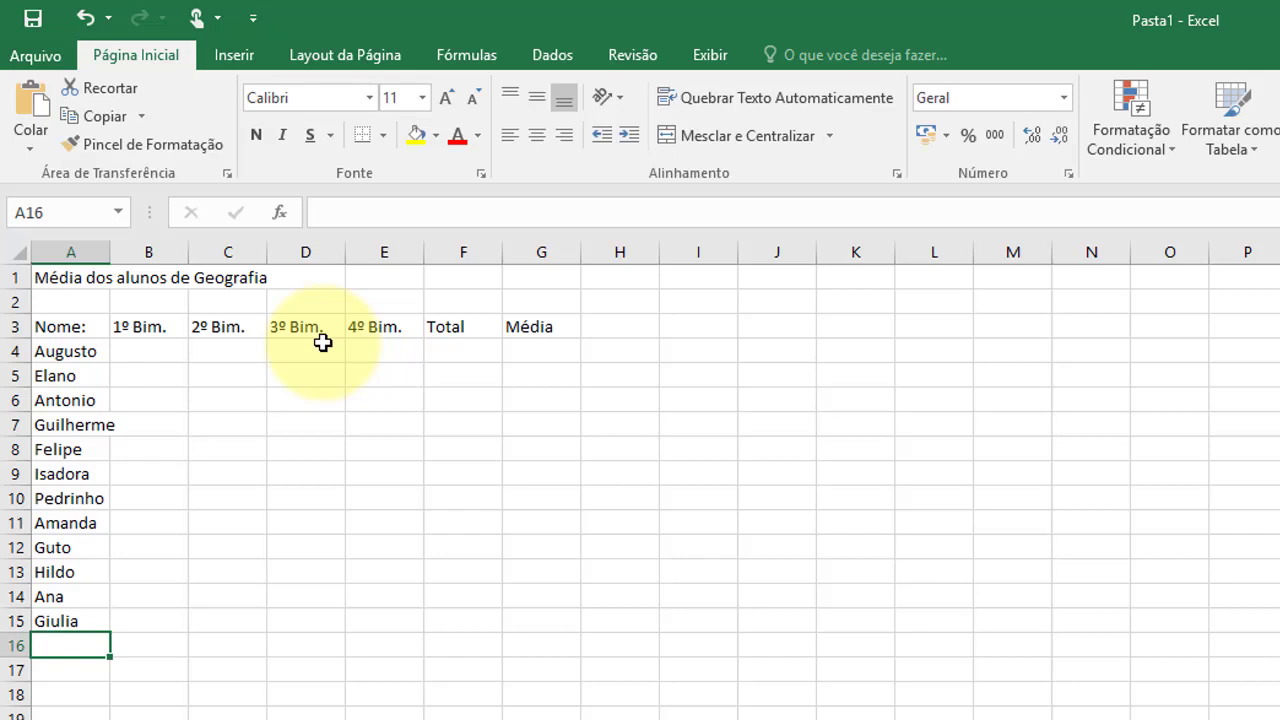
pyautogui.press('Return')
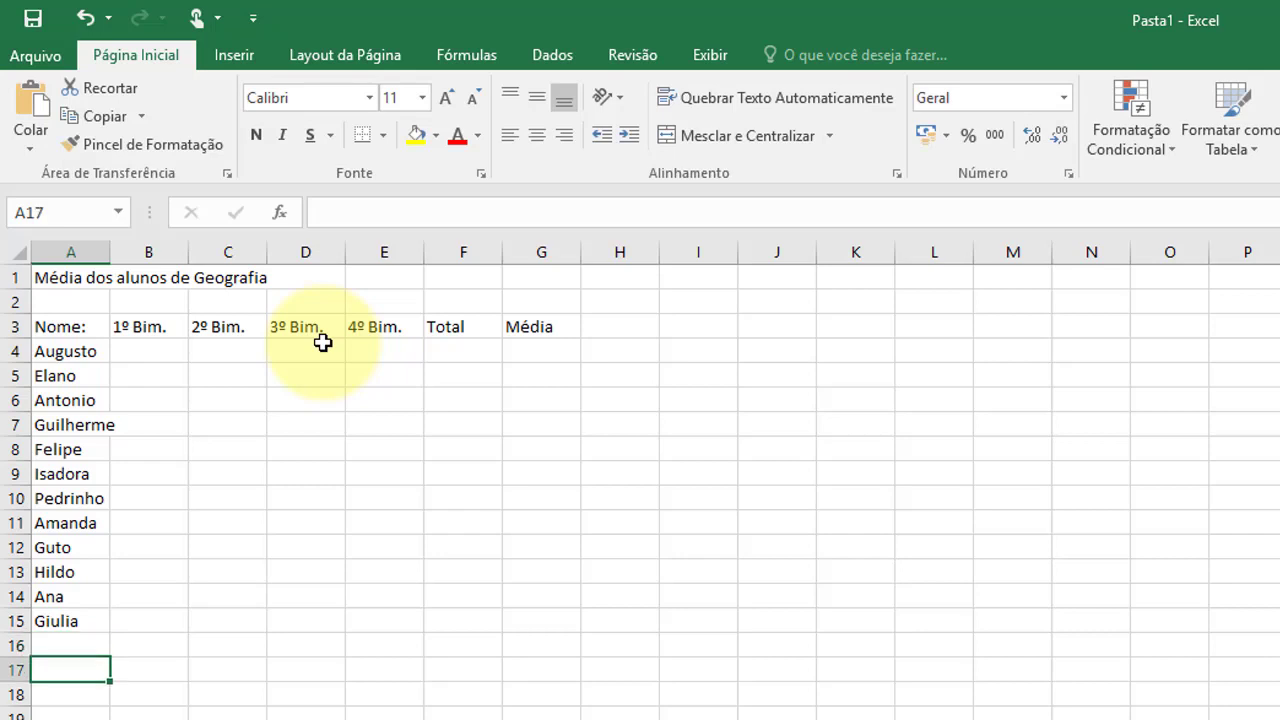
pyautogui.write('Maio')
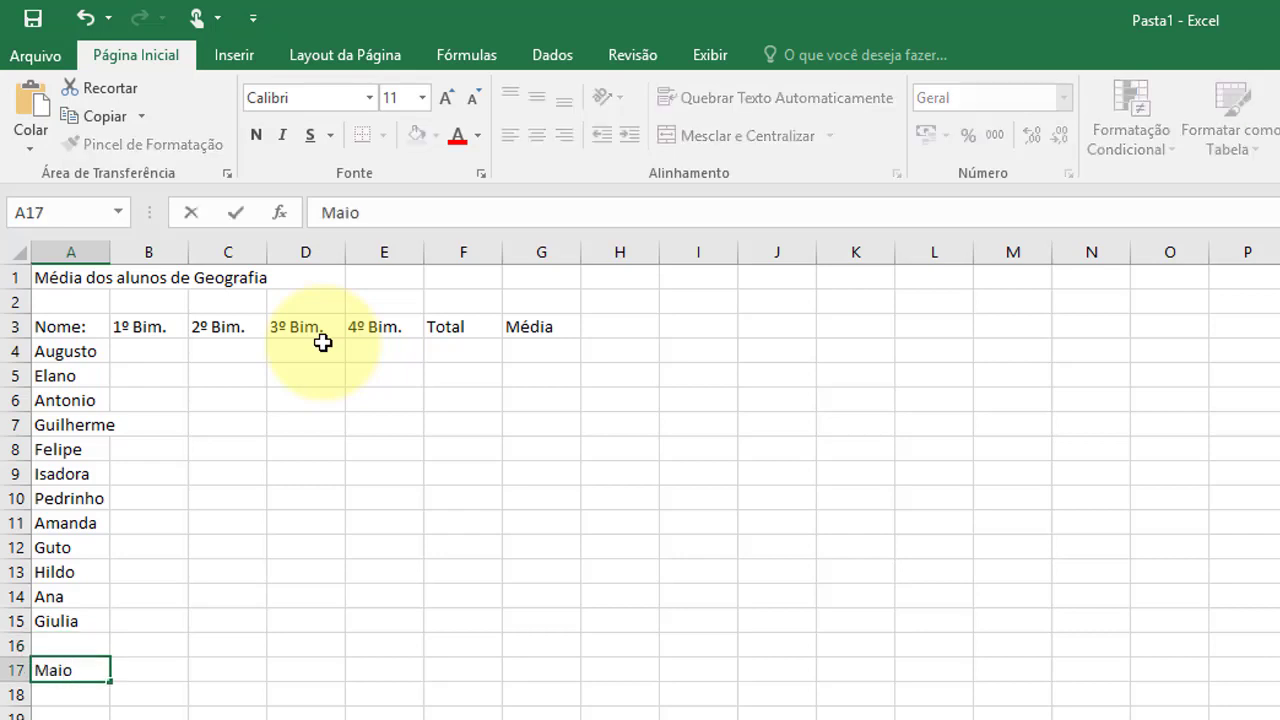
pyautogui.write('r Nor=')
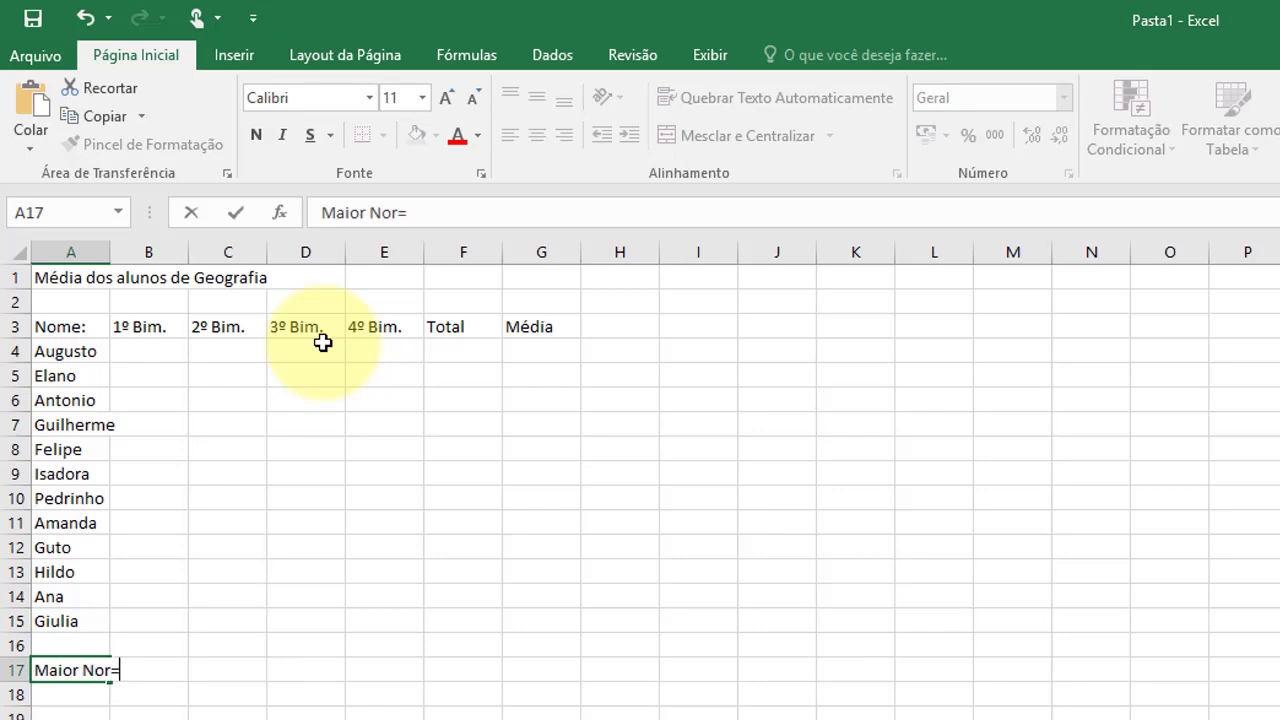
# - Edit the half-typed 'Maior Nota' entry in A17
pyautogui.press('BackSpace')
pyautogui.press('BackSpace')
pyautogui.write('t')
pyautogui.write('a')
pyautogui.press('BackSpace')
pyautogui.press('BackSpace')
pyautogui.press('BackSpace')
pyautogui.press('BackSpace')
pyautogui.press('BackSpace')
pyautogui.press('BackSpace')
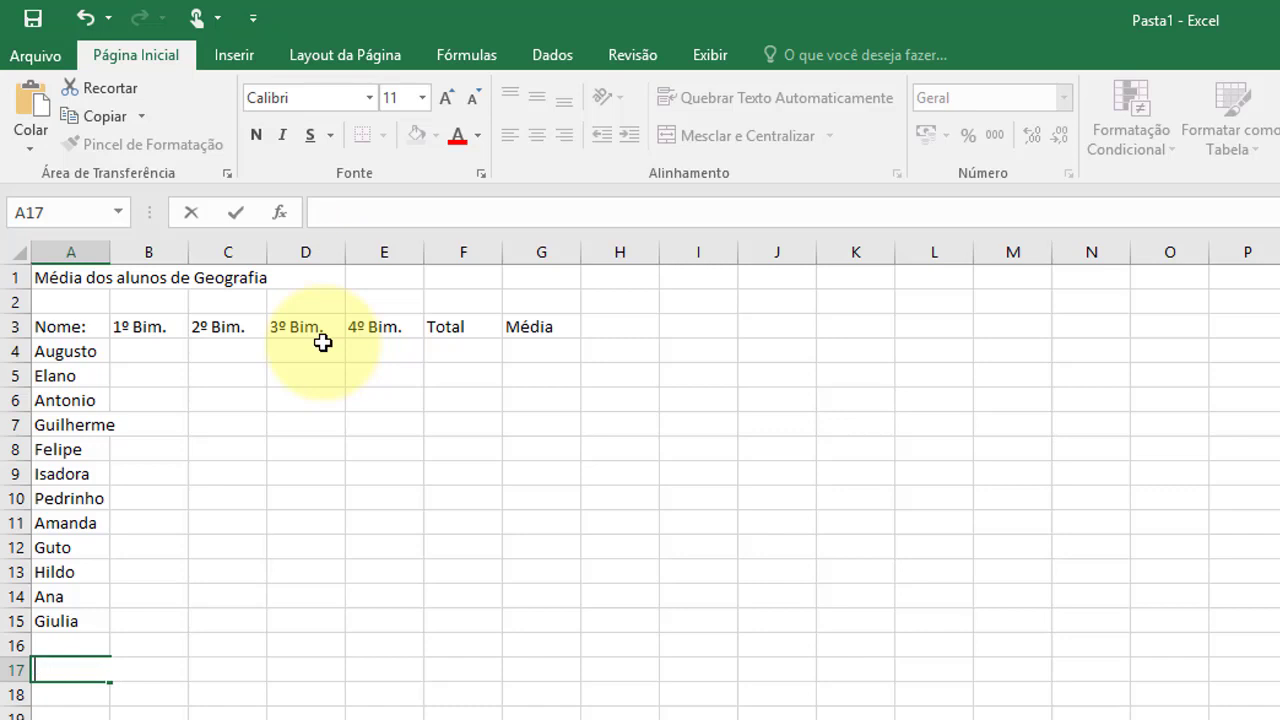
# - Widen column A so every student name fits, then select B4
pyautogui.click(138, 372)
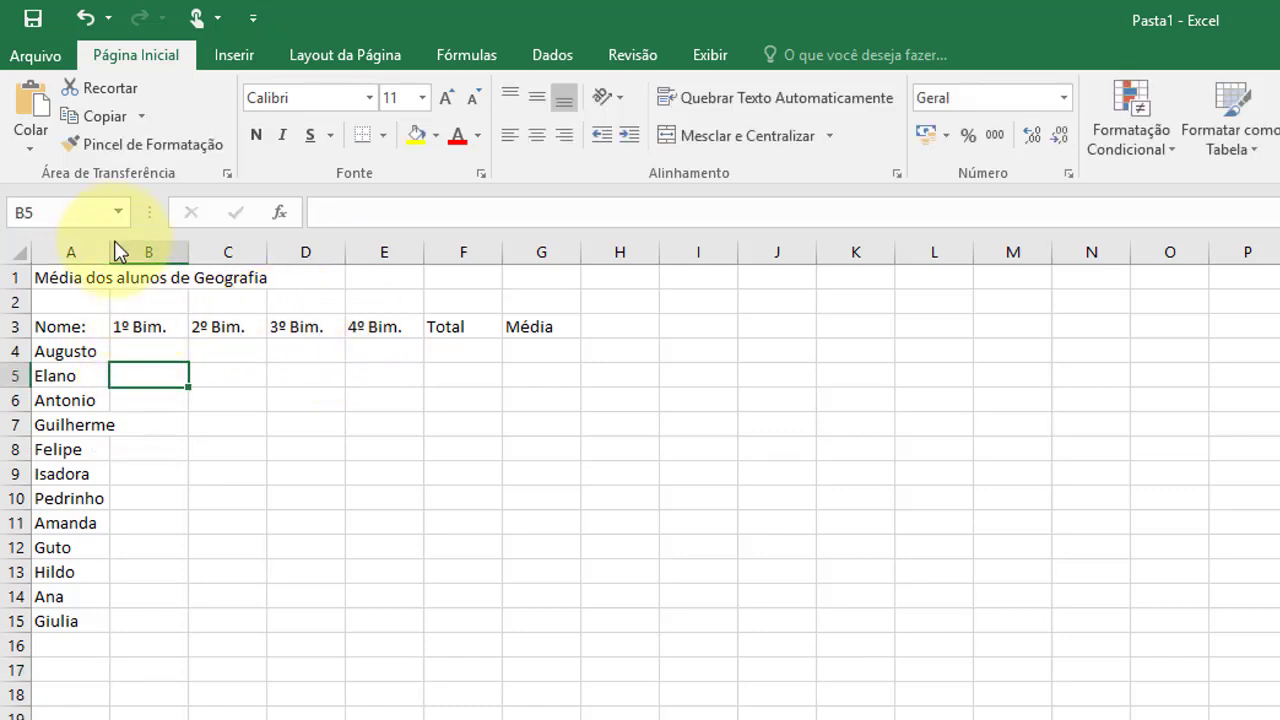
pyautogui.moveTo(114, 254); pyautogui.dragTo(130, 252)
pyautogui.click(165, 347)
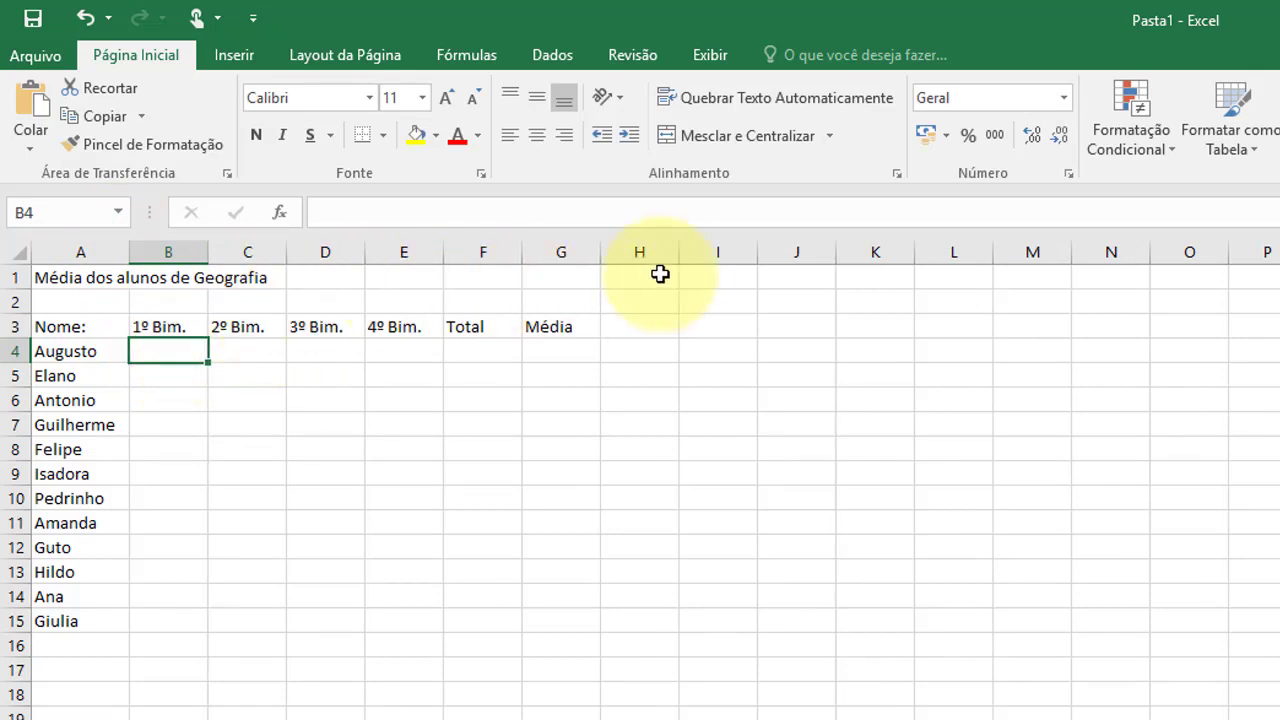
# - Enter Augusto's grades 4, 3, 7 and 8 in B4:E4
pyautogui.write('4')
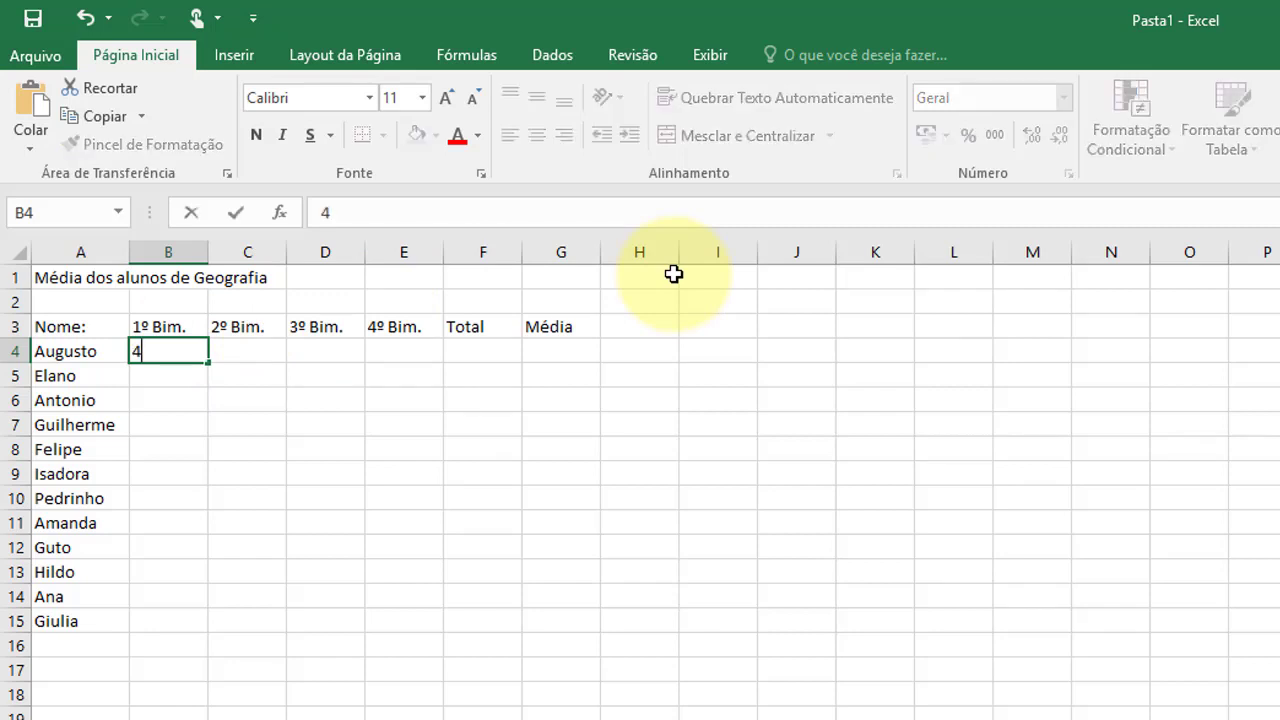
pyautogui.press('Tab')
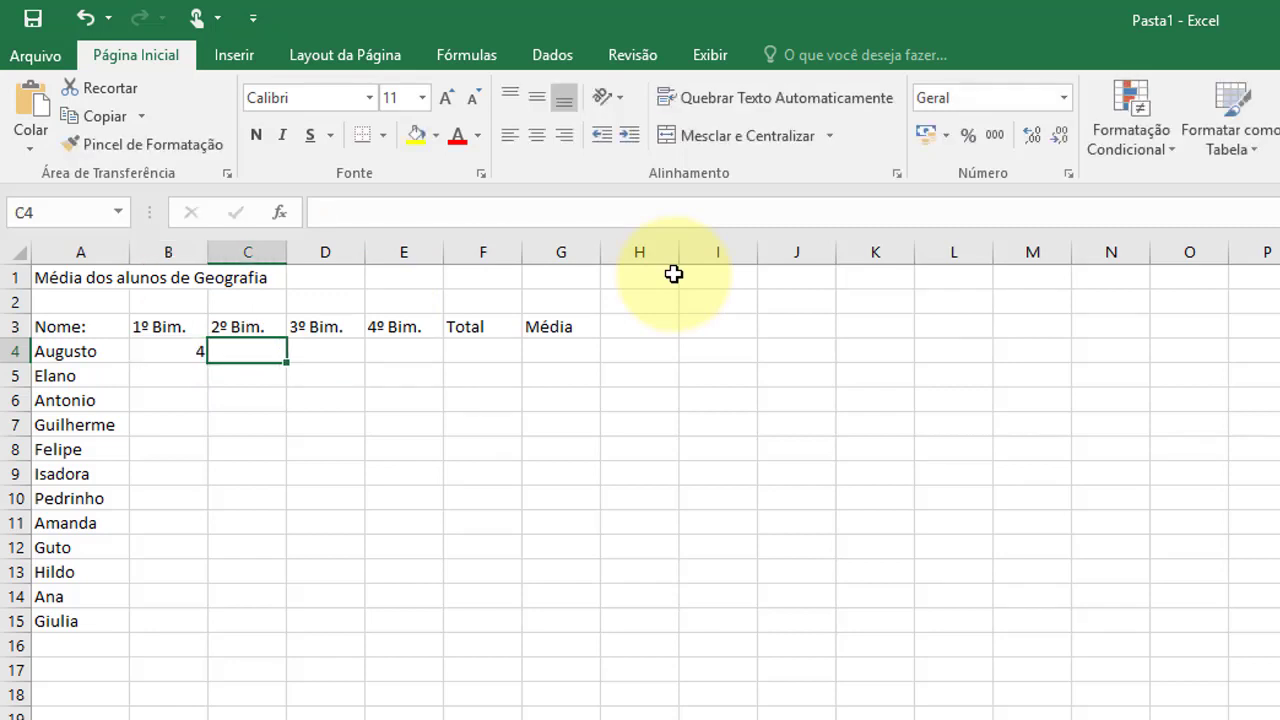
pyautogui.write('3')
pyautogui.press('Tab')
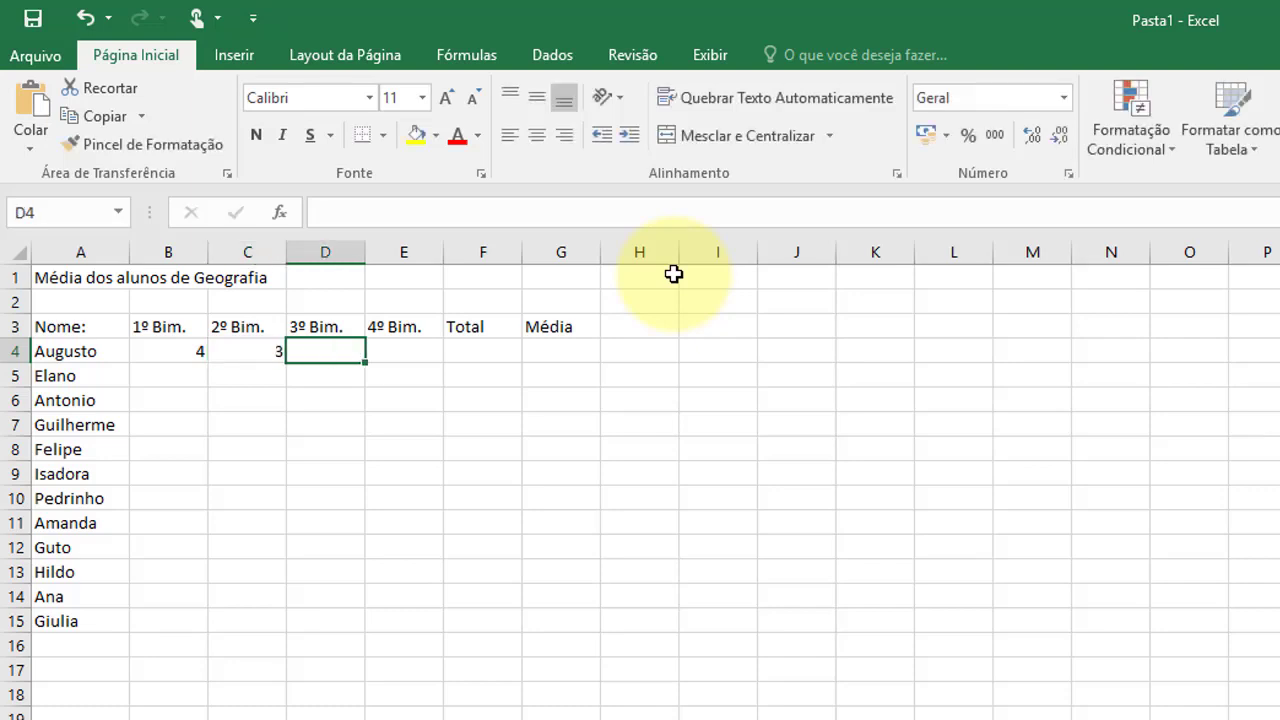
pyautogui.write('7')
pyautogui.press('Tab')
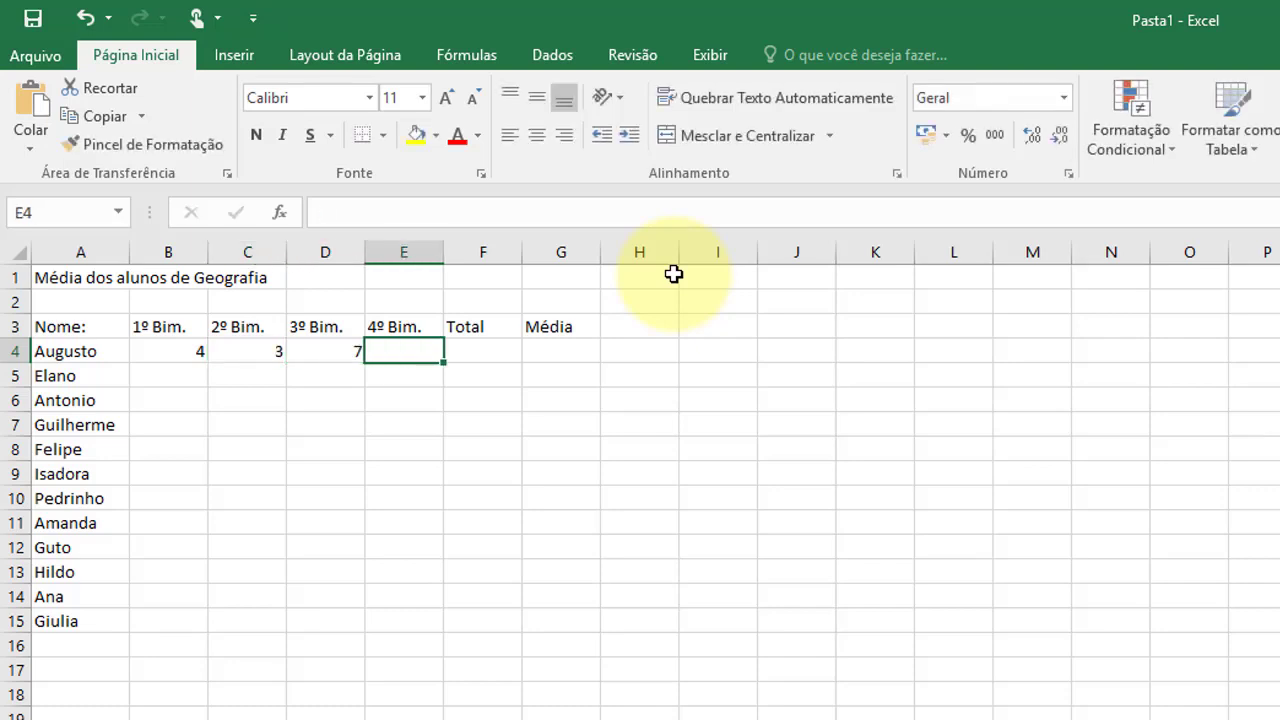
pyautogui.write('8')
pyautogui.press('Return')
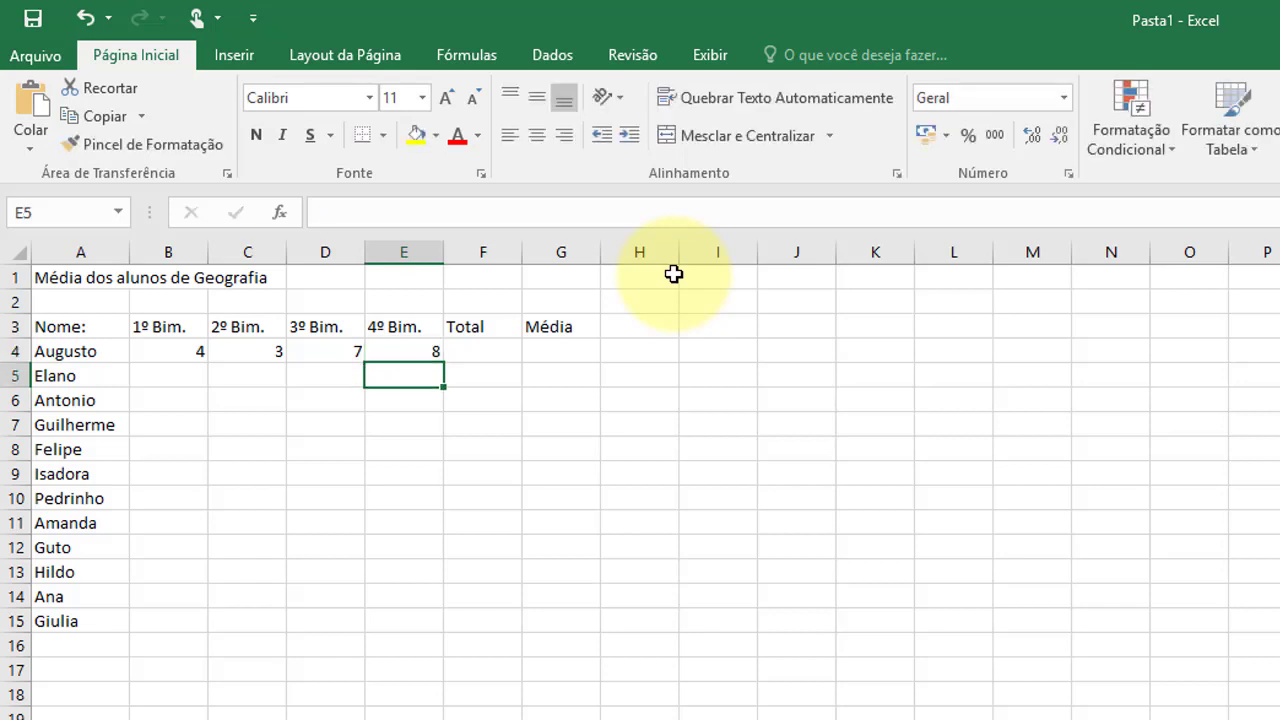
pyautogui.press('Left')
pyautogui.press('Left')
pyautogui.press('Left')
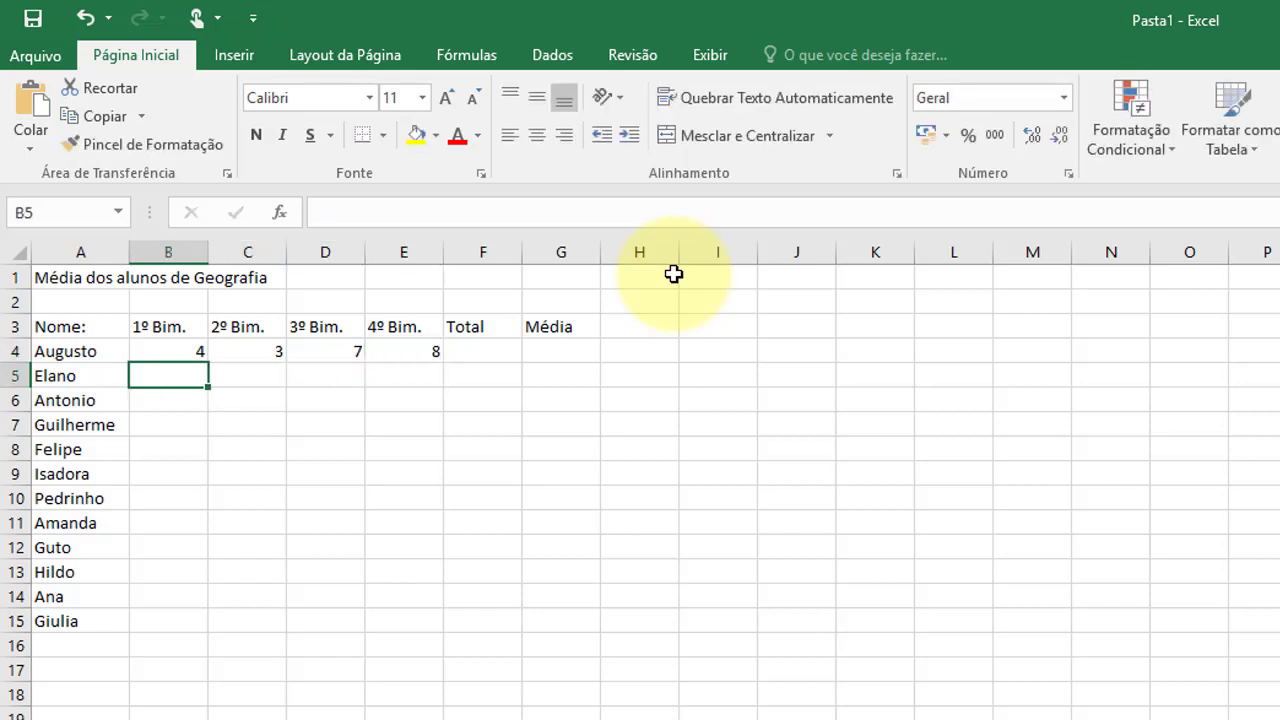
# - Enter Elano's grades 7, 6, 4,9 and 7 in B5:E5
pyautogui.write('7')
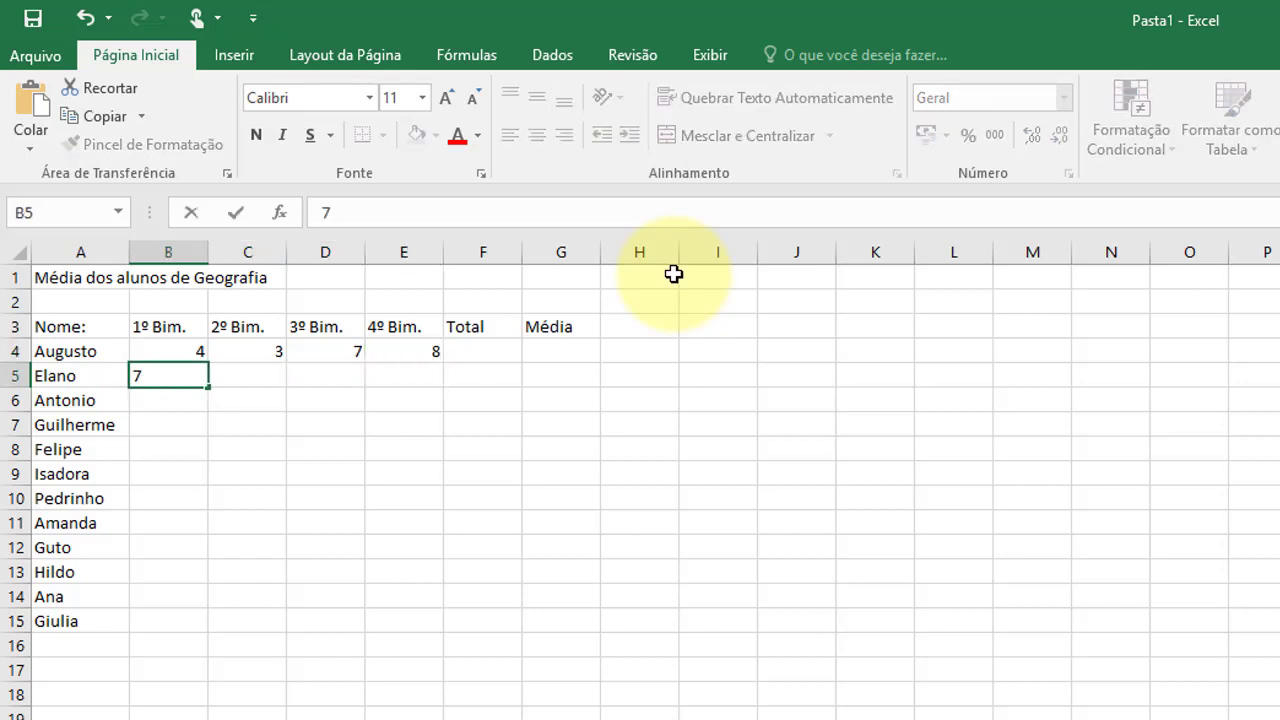
pyautogui.press('Tab')
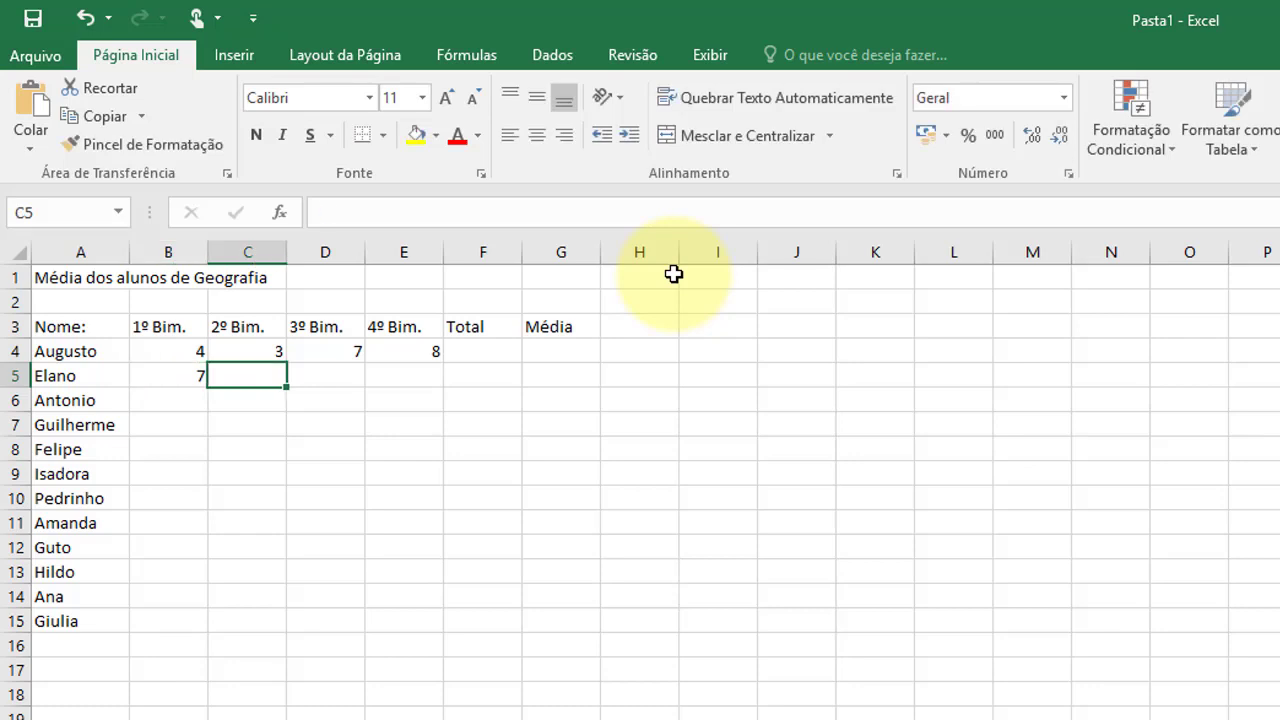
pyautogui.write('6')
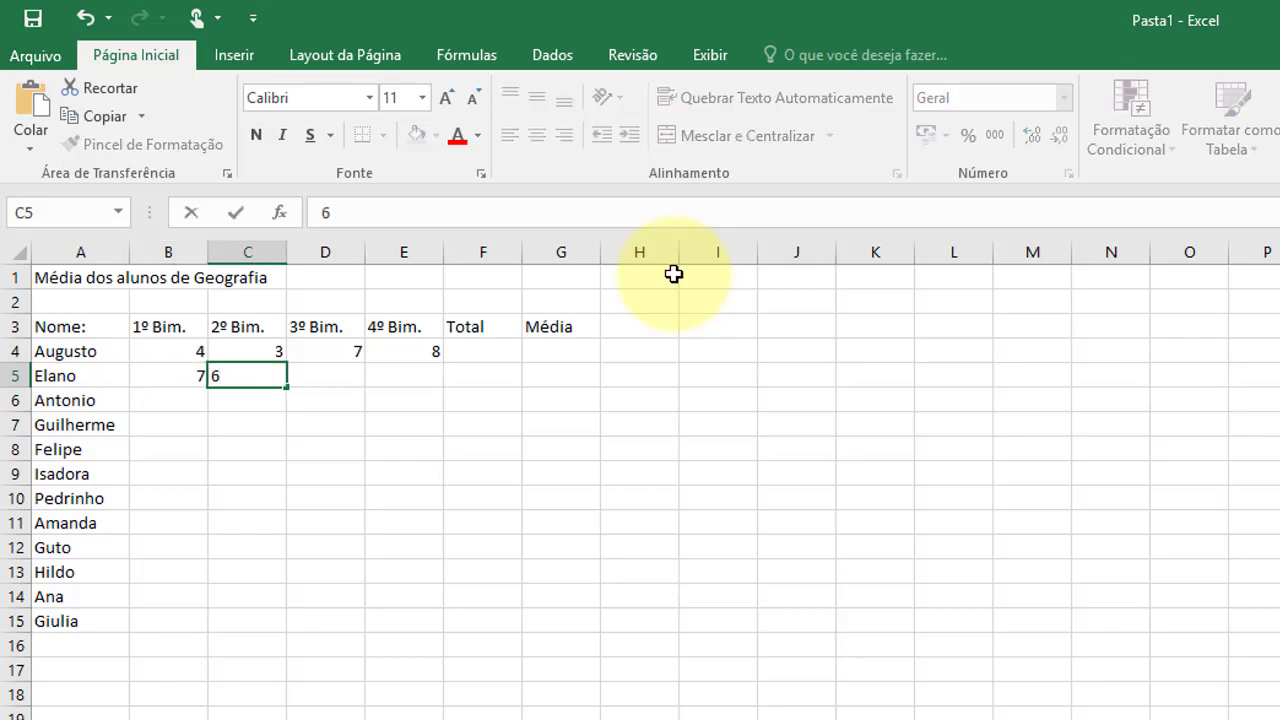
pyautogui.press('Tab')
pyautogui.write('4,')
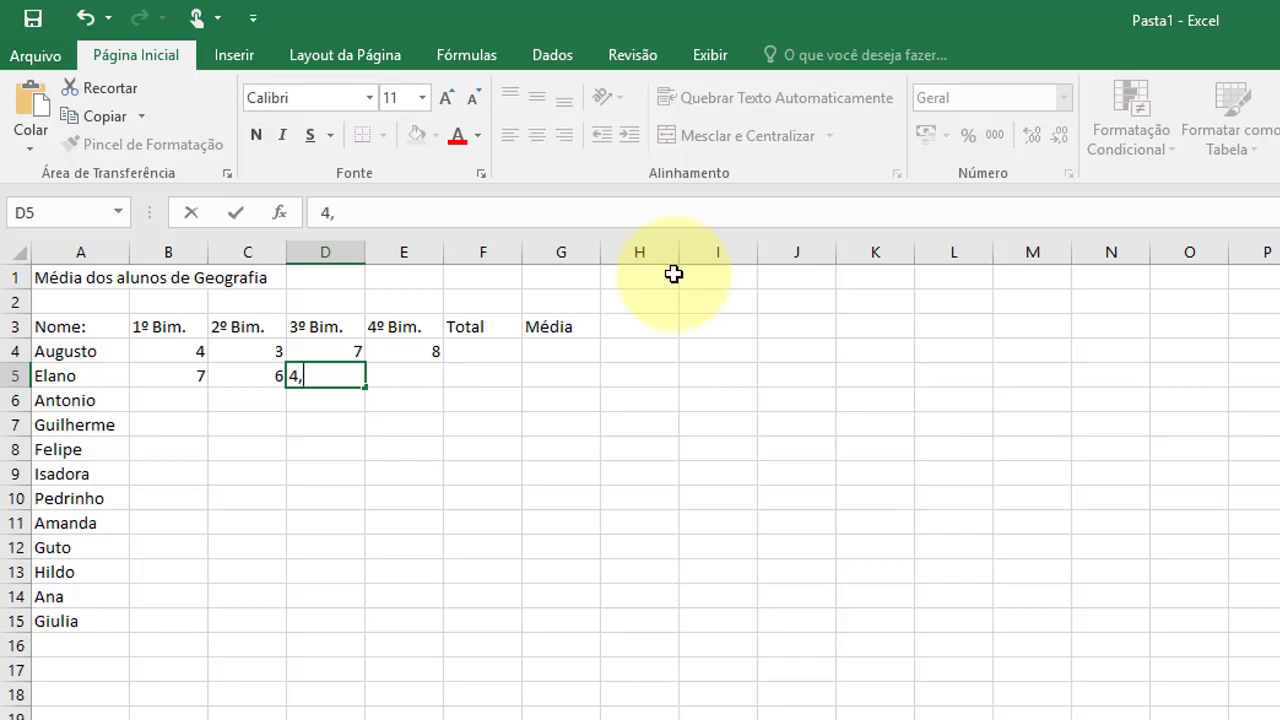
pyautogui.write('9')
pyautogui.press('Tab')
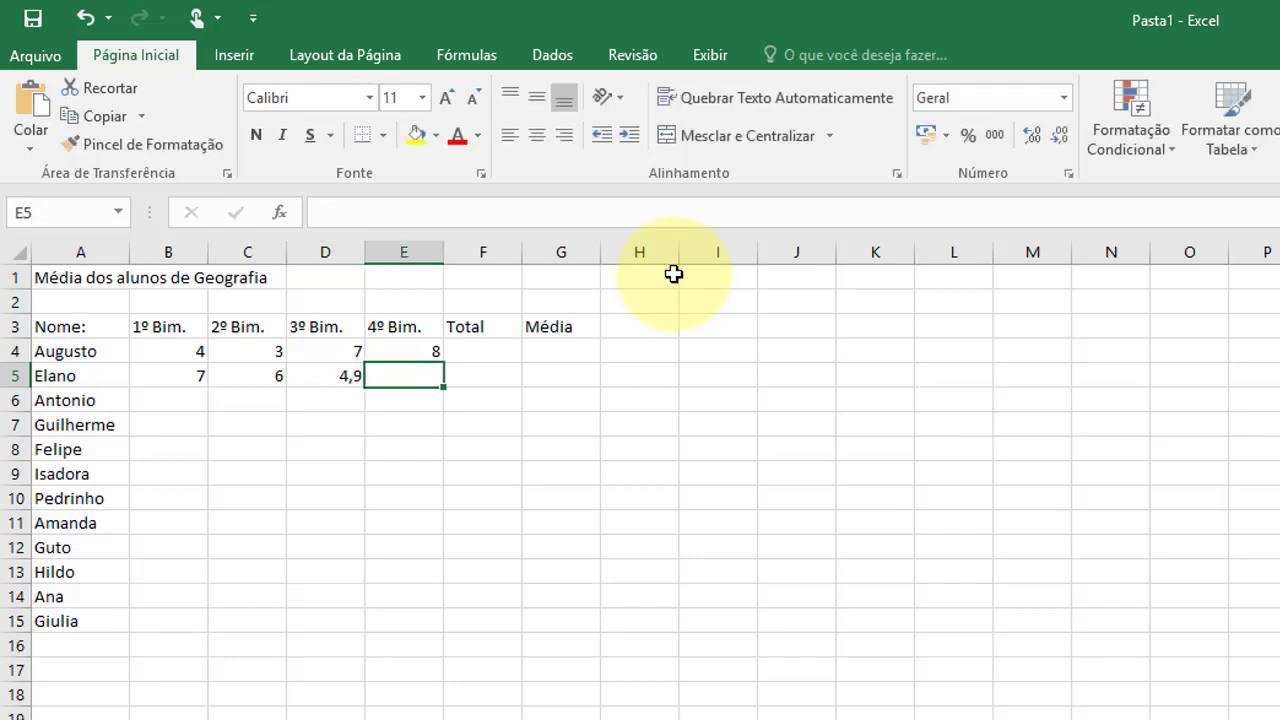
pyautogui.press('Left')
pyautogui.press('Right')
pyautogui.press('Left')
pyautogui.press('Left')
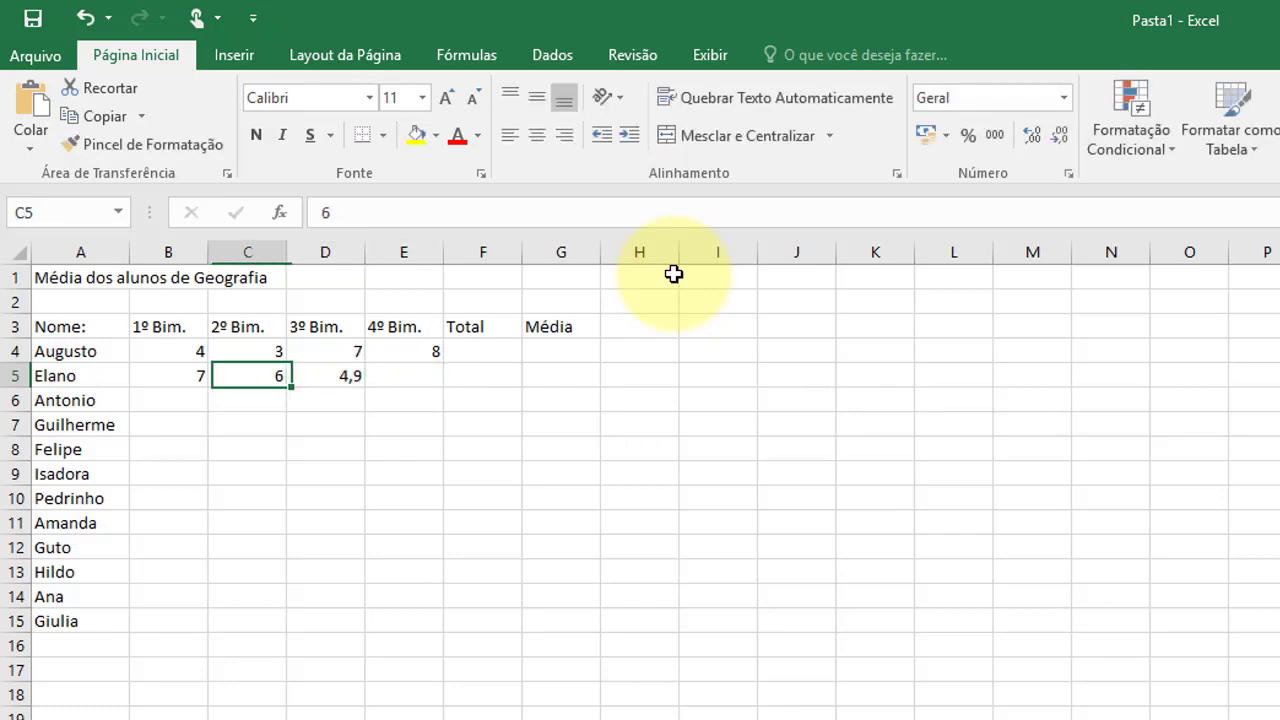
pyautogui.press('Right')
pyautogui.press('Right')
pyautogui.press('Left')
pyautogui.press('Left')
pyautogui.press('Right')
pyautogui.press('Right')
pyautogui.press('Left')
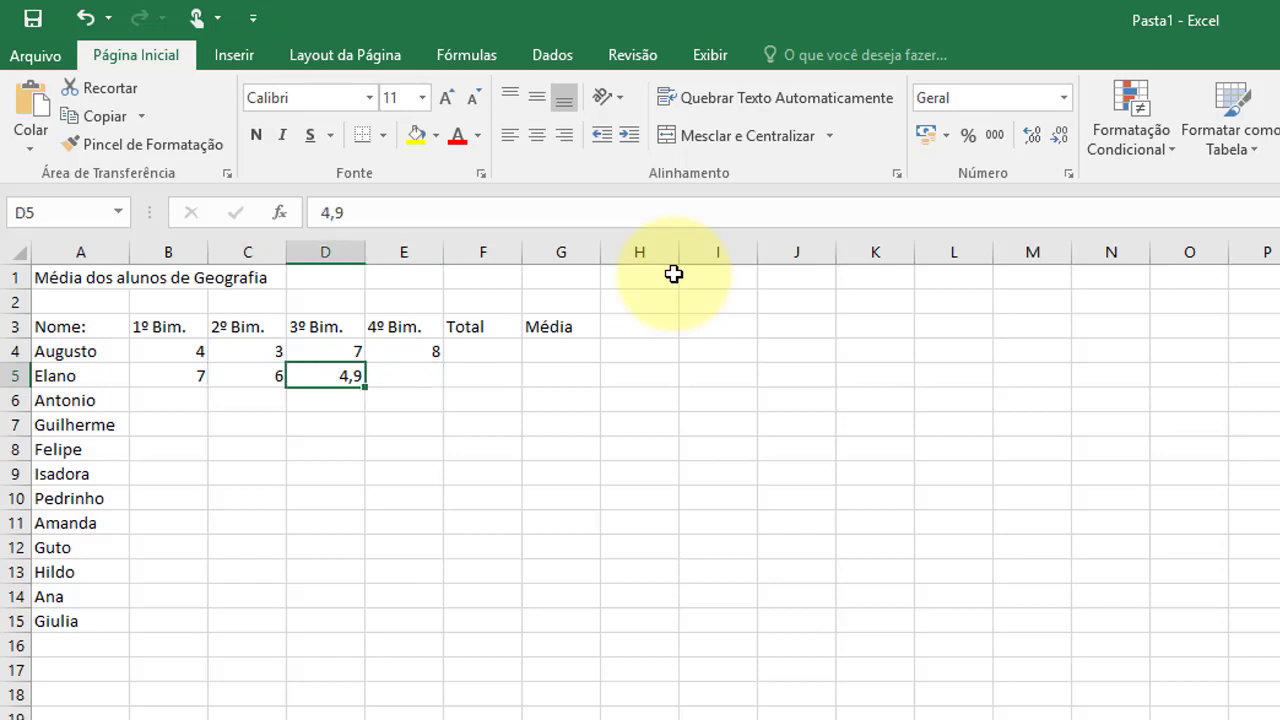
pyautogui.press('Right')
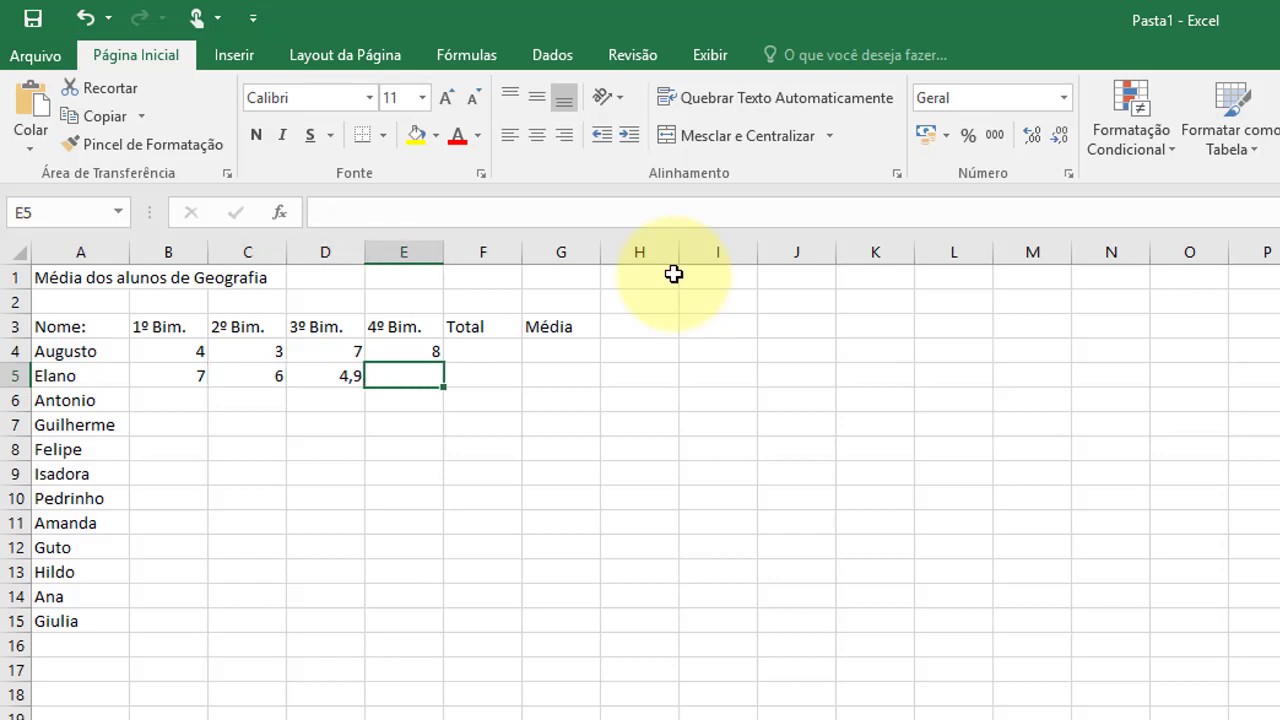
pyautogui.write('7')
pyautogui.press('Return')
# - Enter Antonio's grades 2,5, 8, 3 and 7,6 in B6:E6
pyautogui.press('Left')
pyautogui.press('Left')
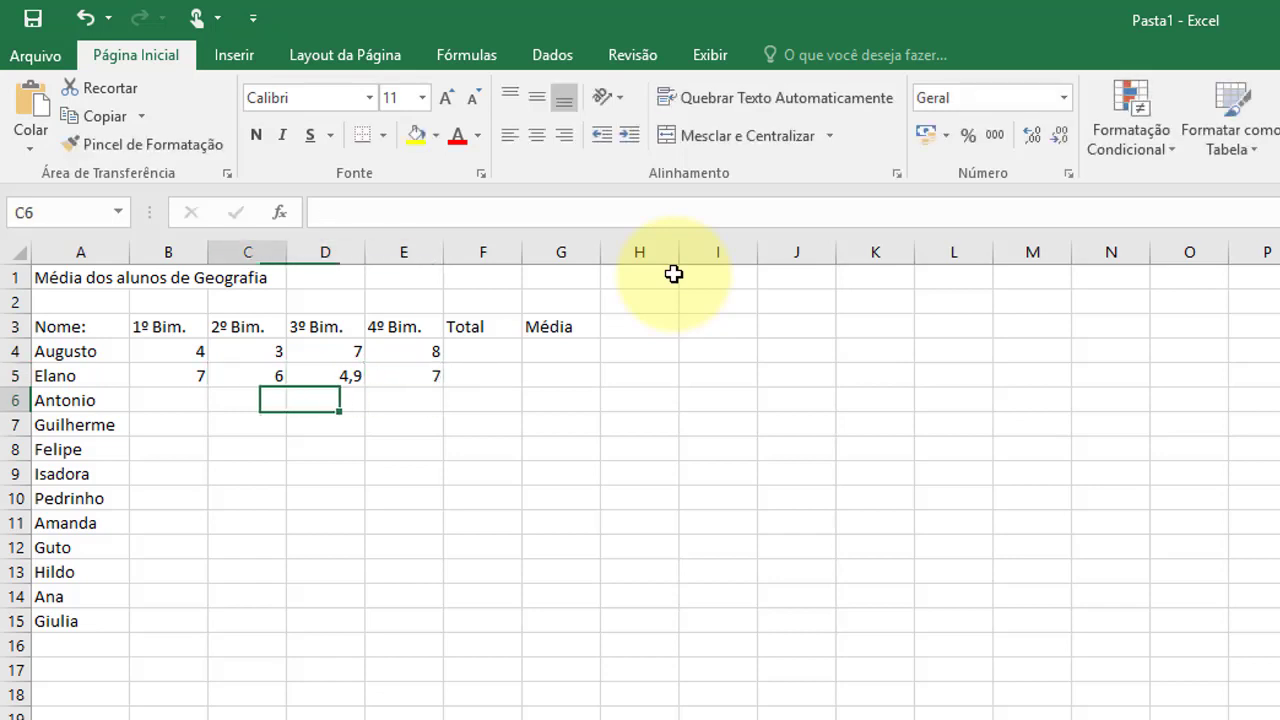
pyautogui.press('Left')
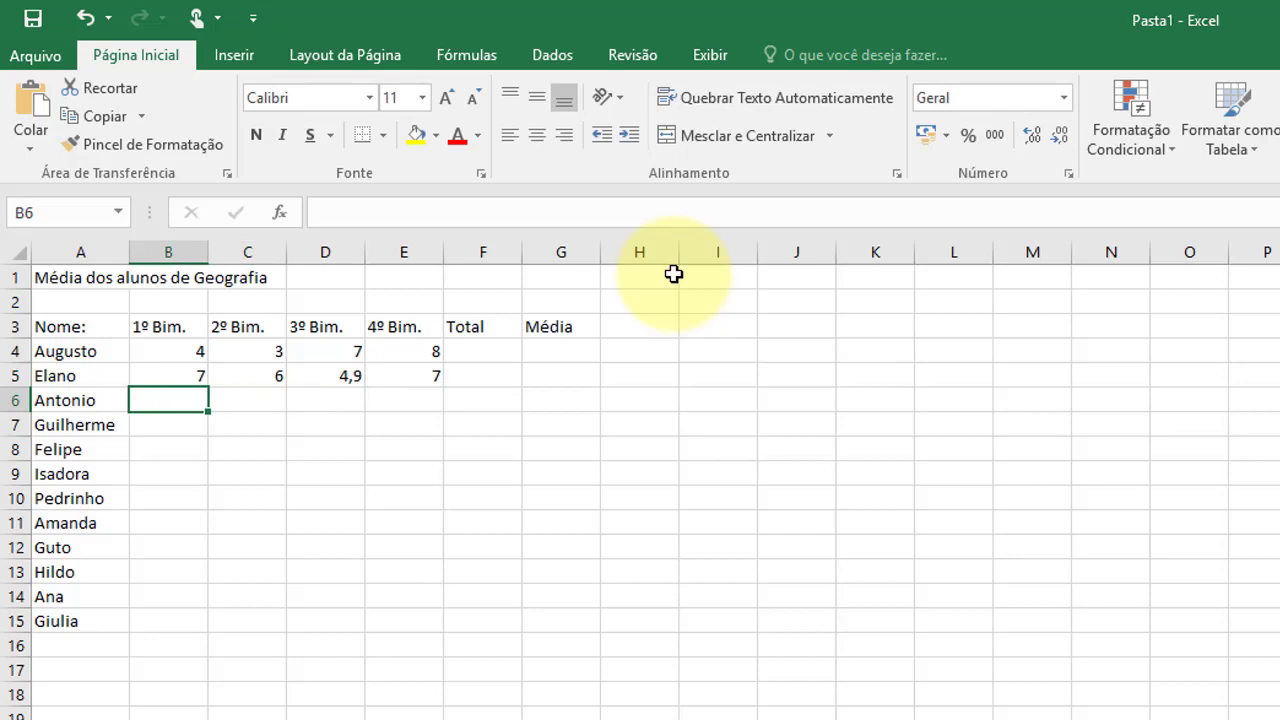
pyautogui.write('2')
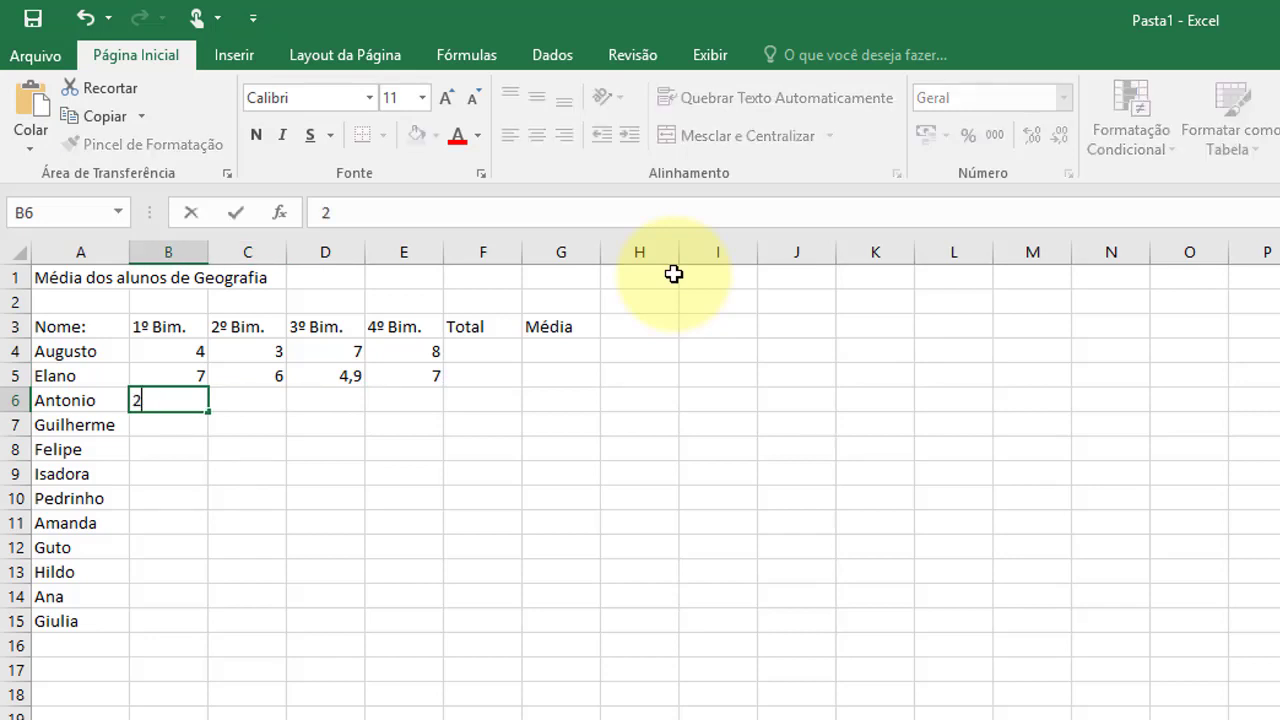
pyautogui.write(',5')
pyautogui.press('Tab')
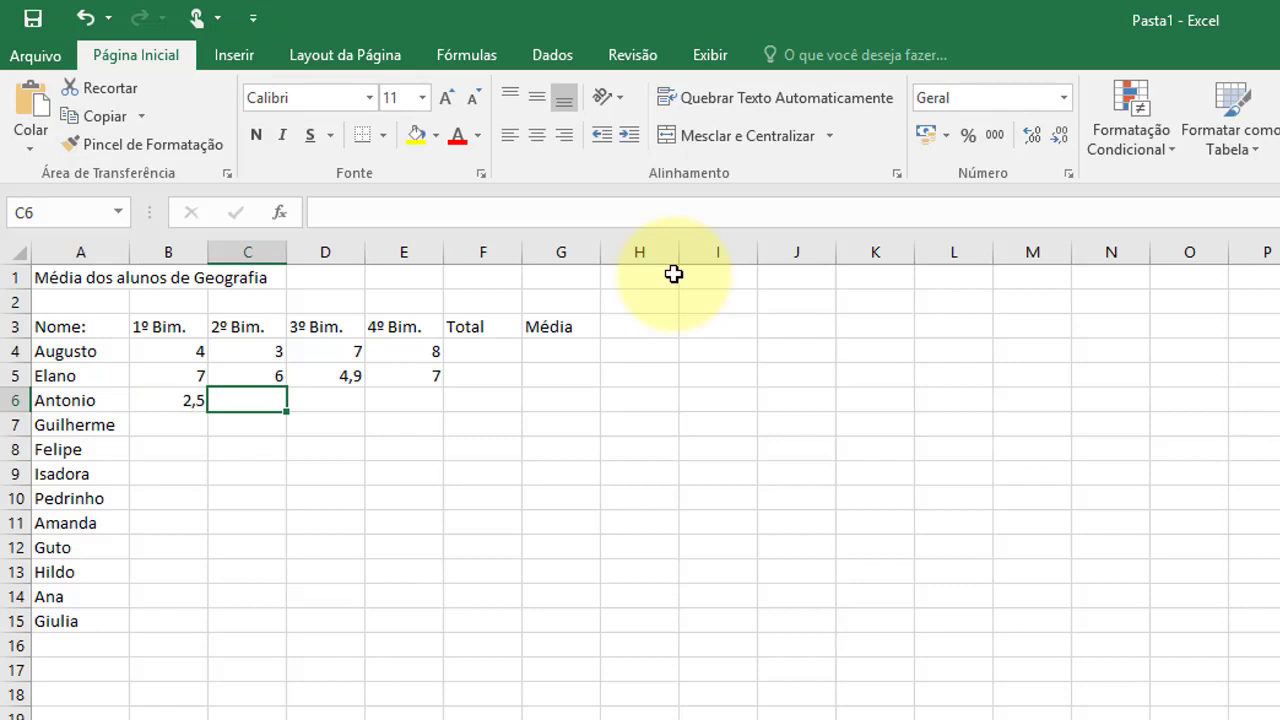
pyautogui.write('8')
pyautogui.press('Tab')
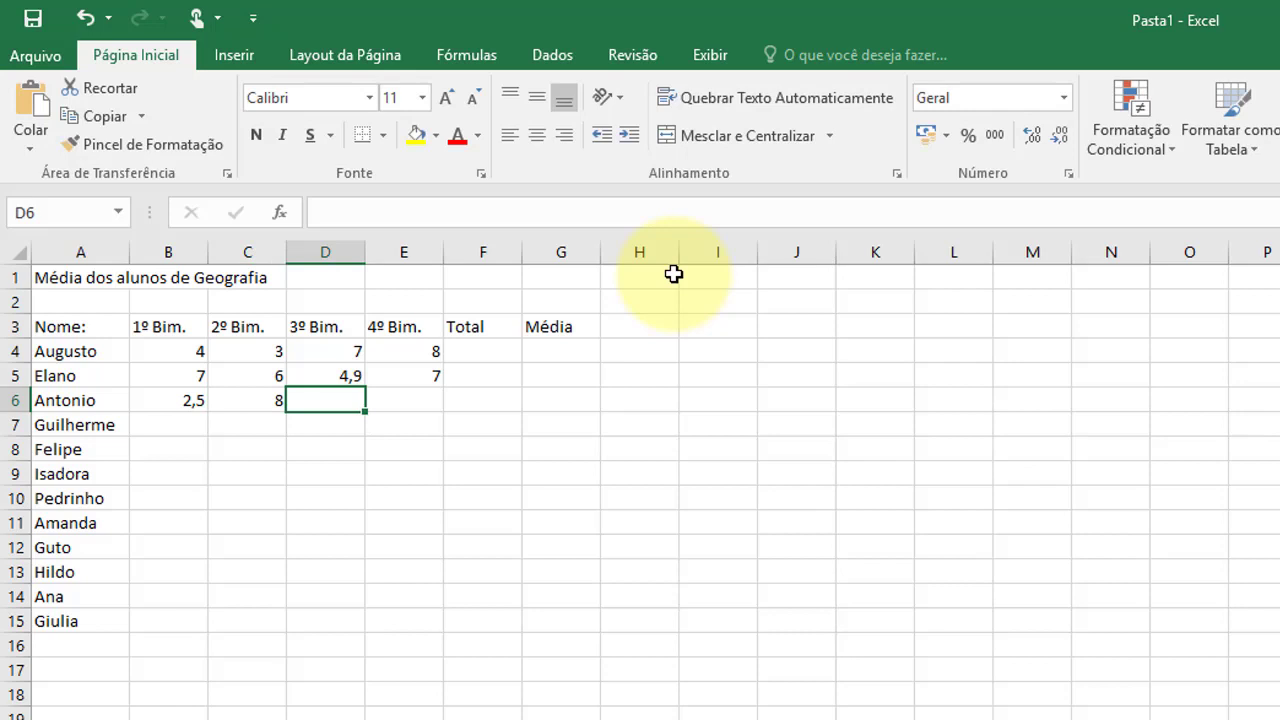
pyautogui.write('3')
pyautogui.press('Tab')
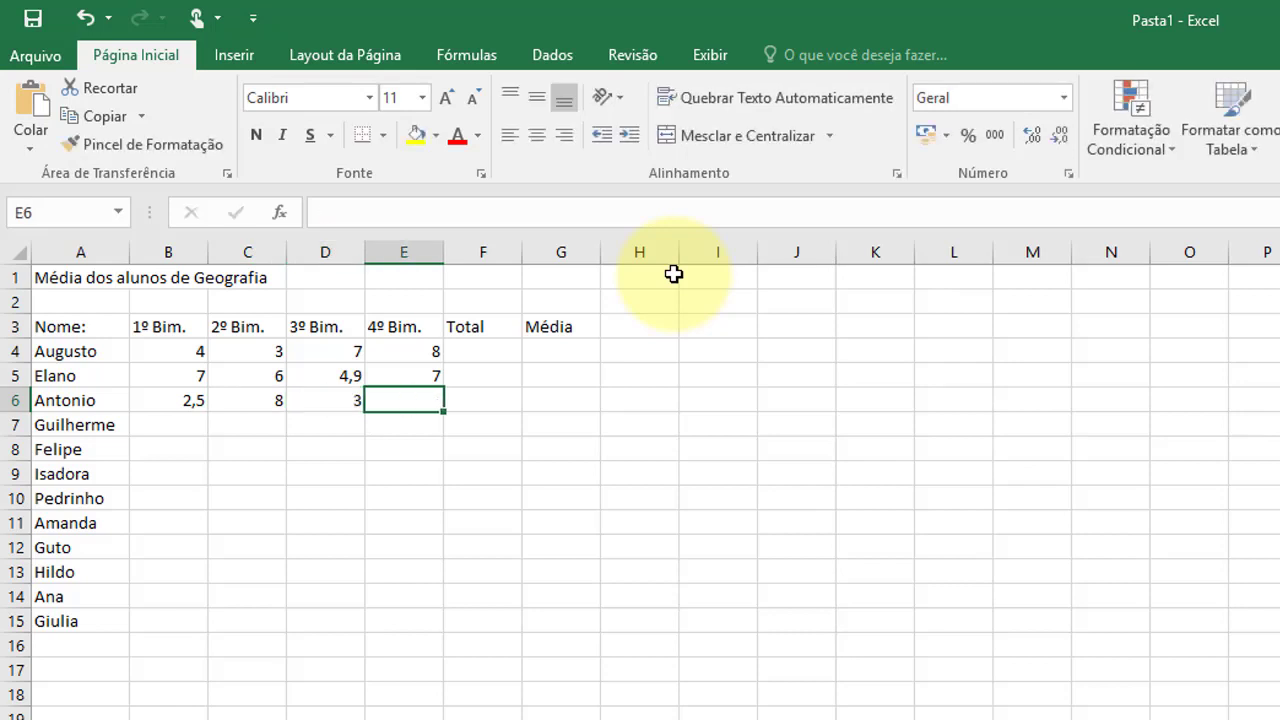
pyautogui.write('7,6')
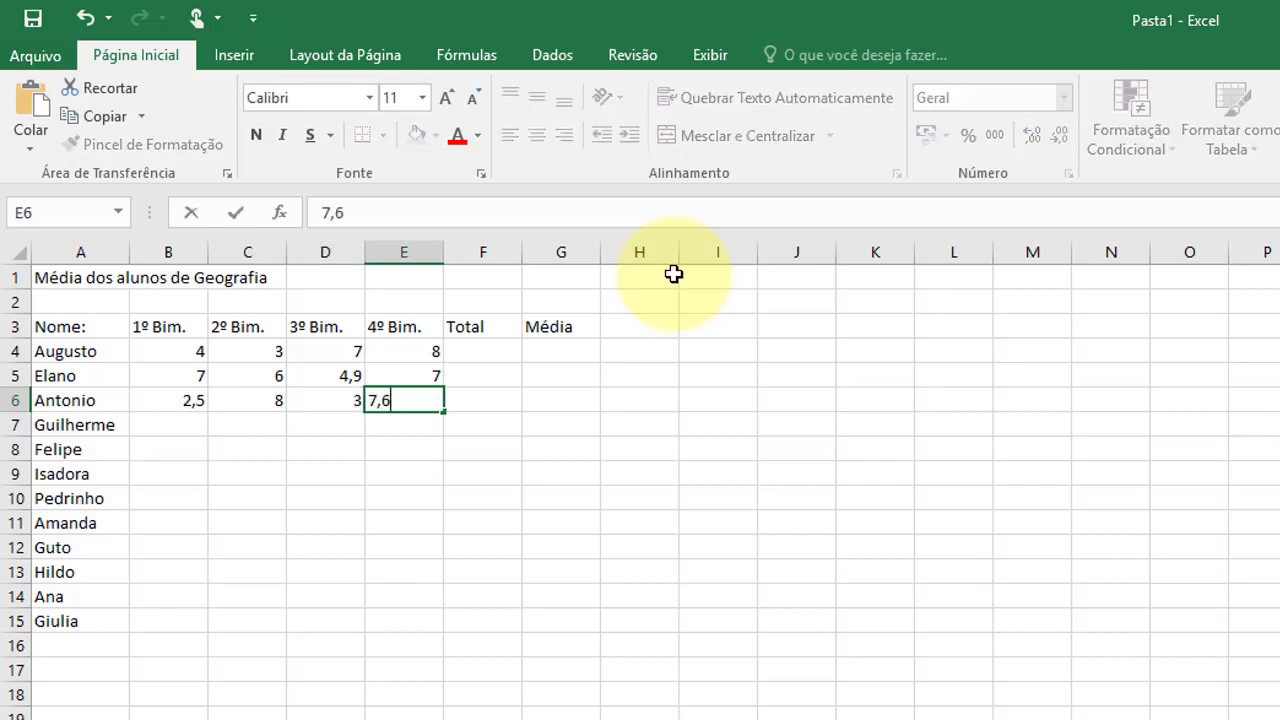
pyautogui.press('Return')
pyautogui.press('Left')
pyautogui.press('Left')
pyautogui.press('Left')
pyautogui.press('Left')
pyautogui.press('Right')
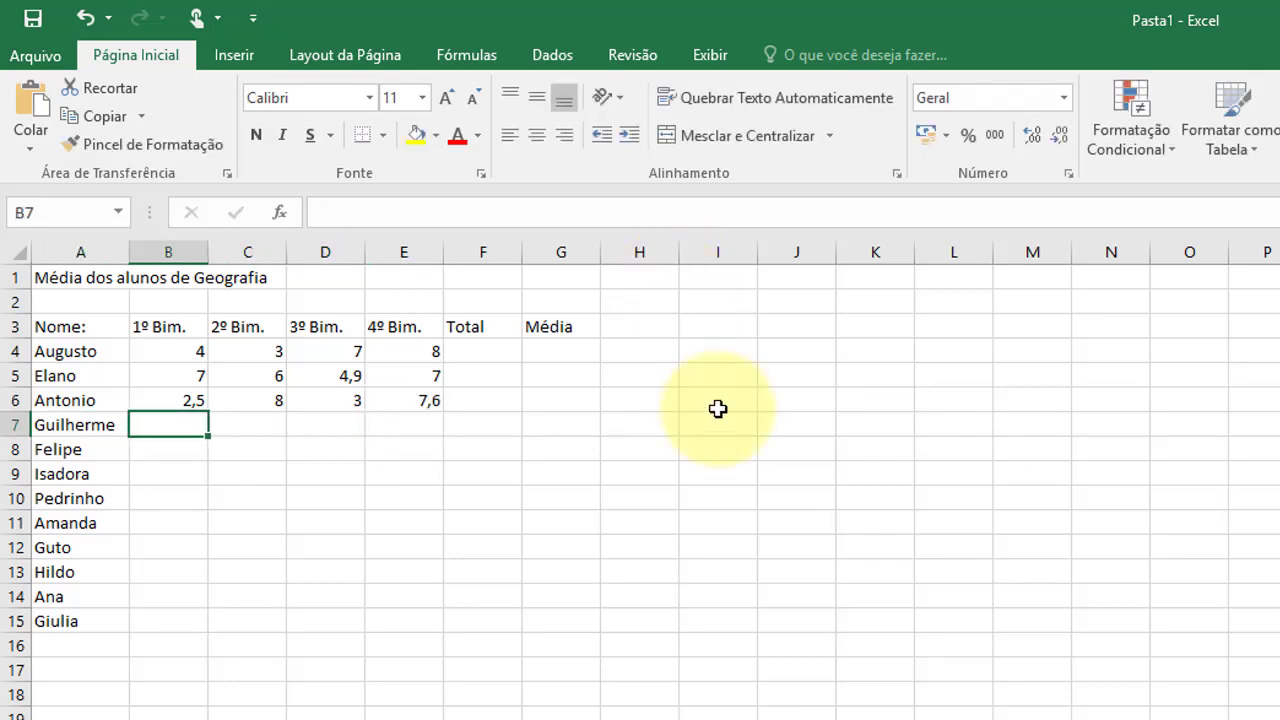
# - Enter row 7's grades 10, 7, 9 and 10, correcting a mistyped 120
pyautogui.write('10')
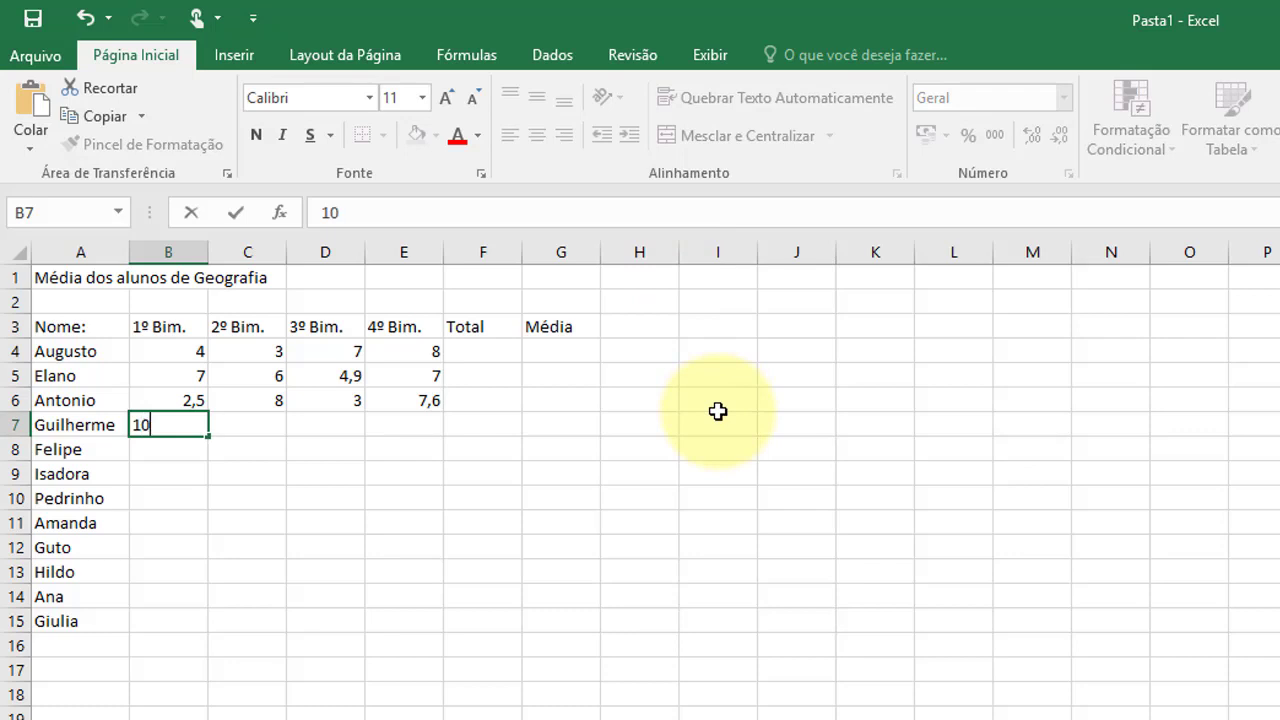
pyautogui.press('Tab')
pyautogui.write('7')
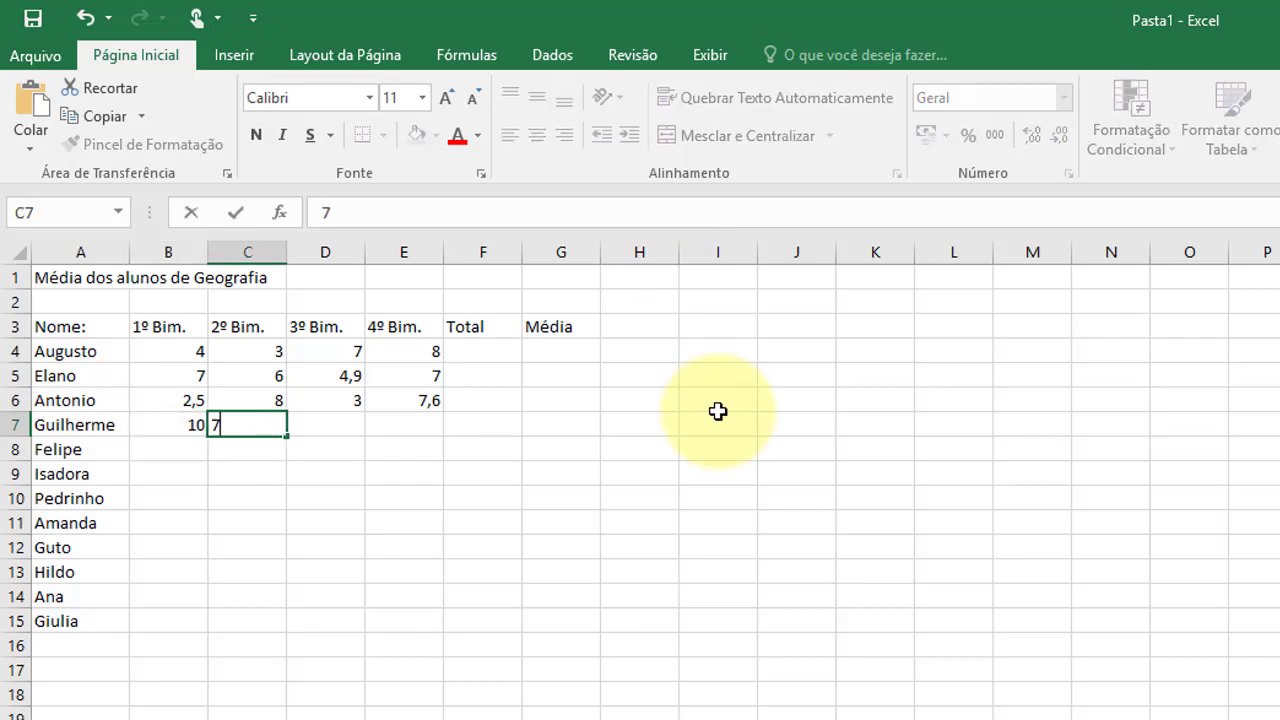
pyautogui.press('Tab')
pyautogui.write('9')
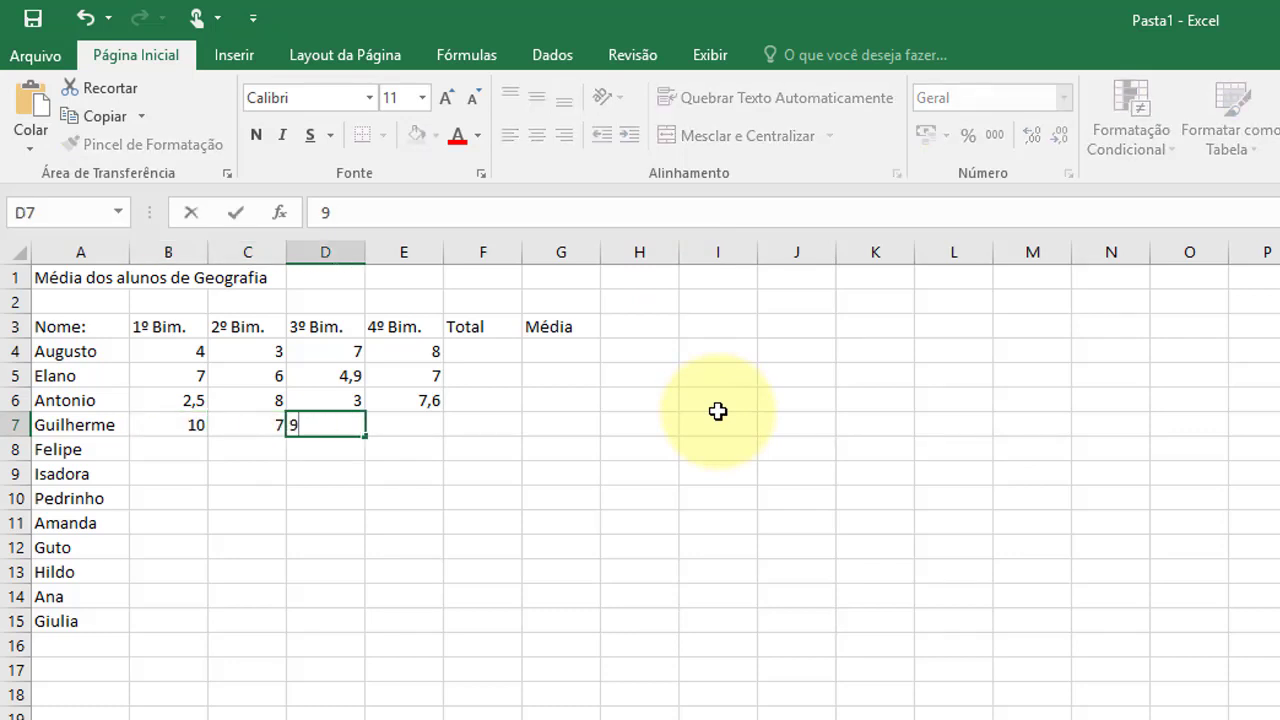
pyautogui.press('Tab')
pyautogui.write('120')
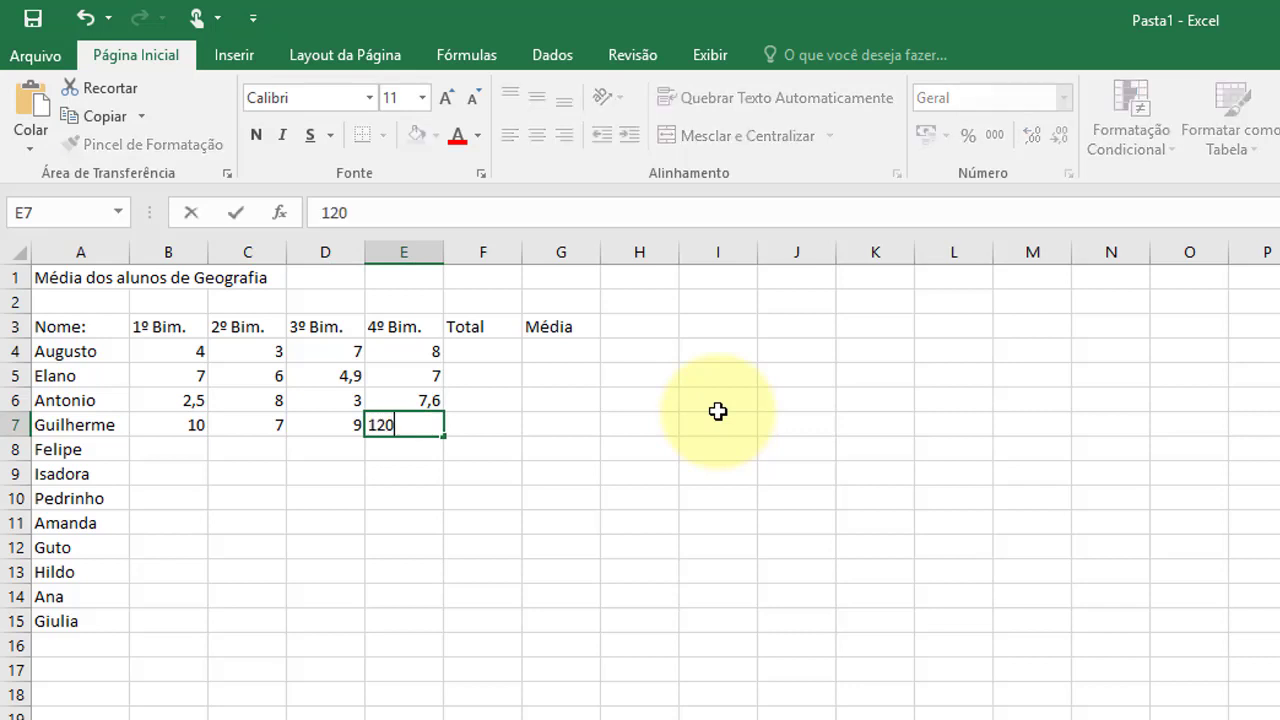
pyautogui.press('BackSpace')
pyautogui.press('BackSpace')
pyautogui.write('0')
pyautogui.press('Return')
# - Enter row 8's grades 9, 8, 9 and 9,5
pyautogui.press('Left')
pyautogui.press('Left')
pyautogui.press('Left')
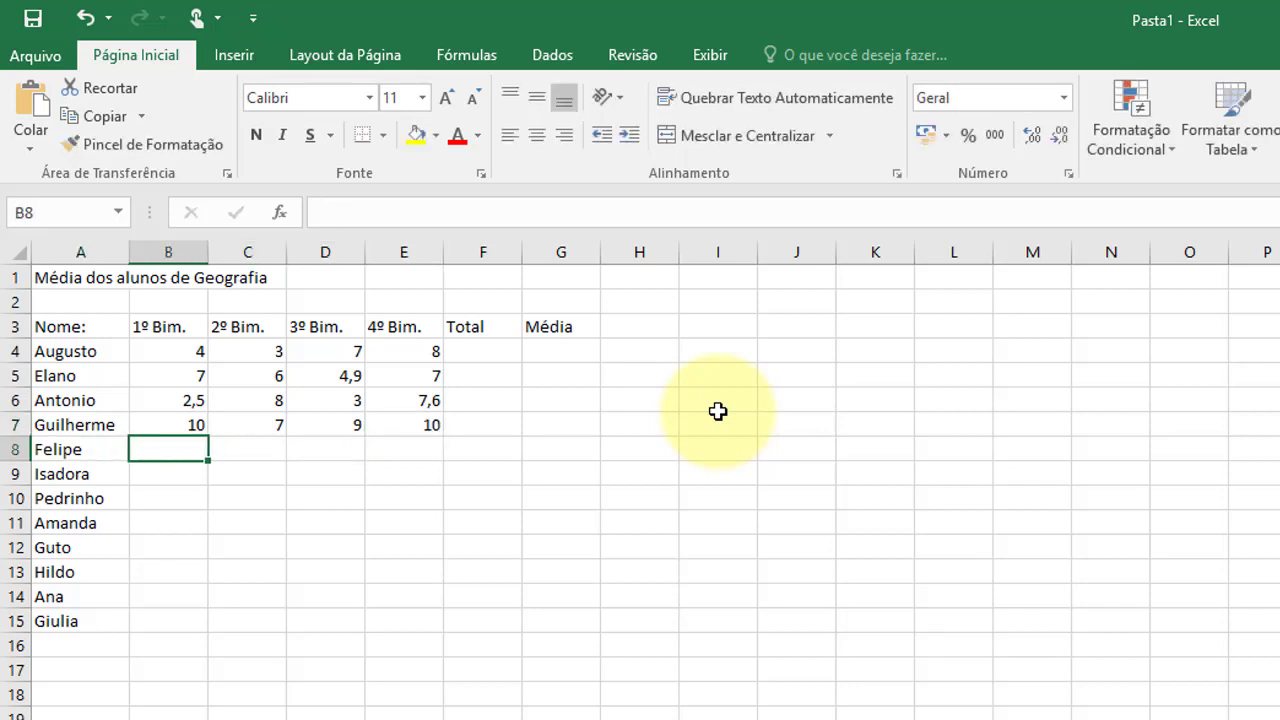
pyautogui.write('9')
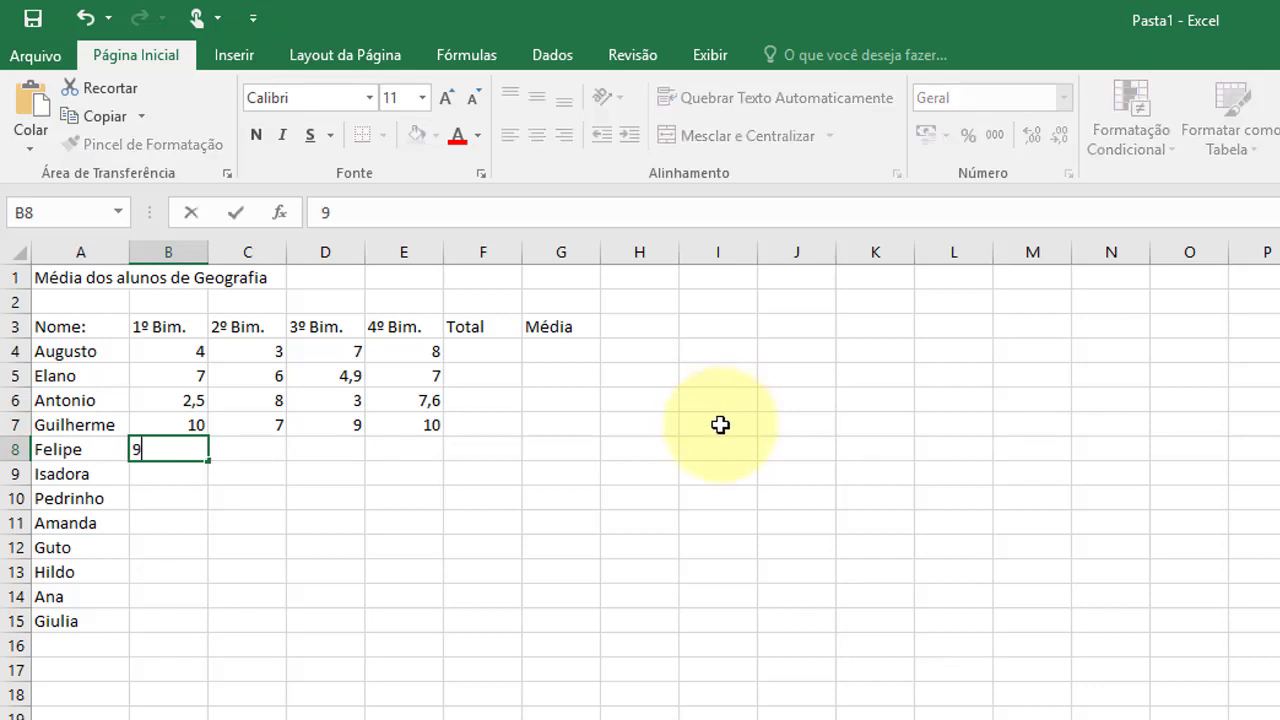
pyautogui.press('Tab')
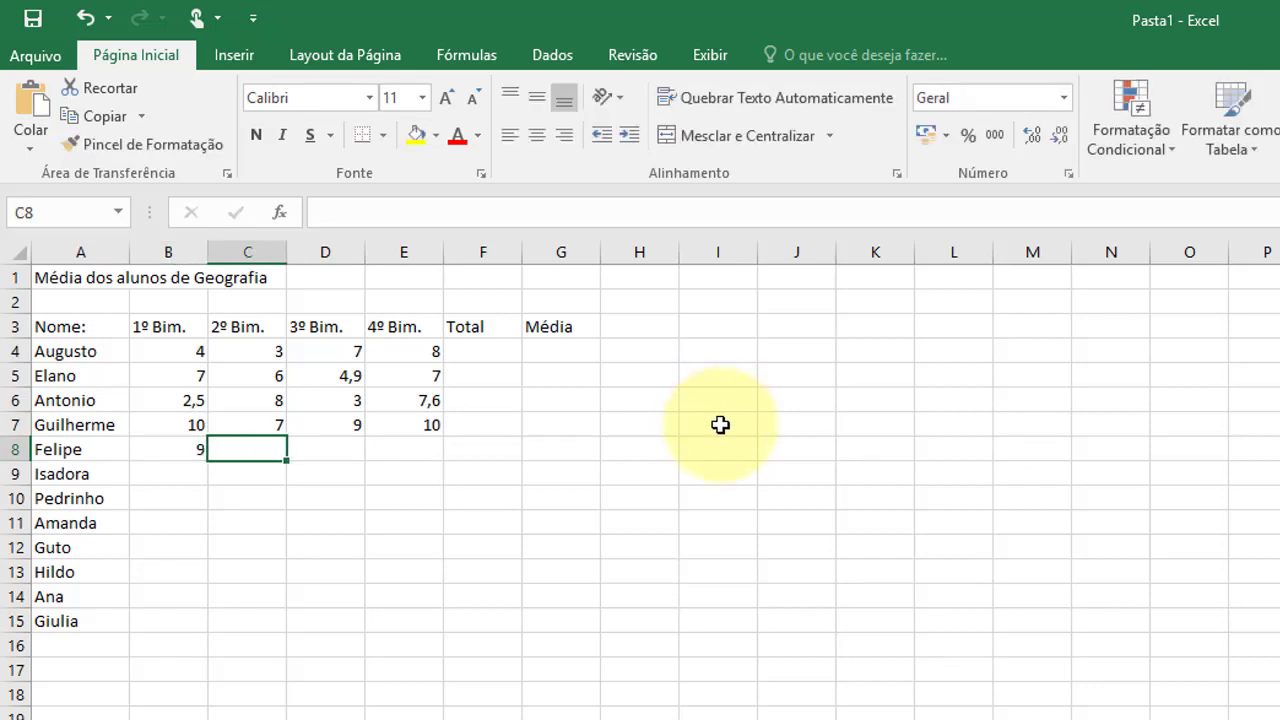
pyautogui.write('8')
pyautogui.press('Tab')
pyautogui.write('9')
pyautogui.press('Tab')
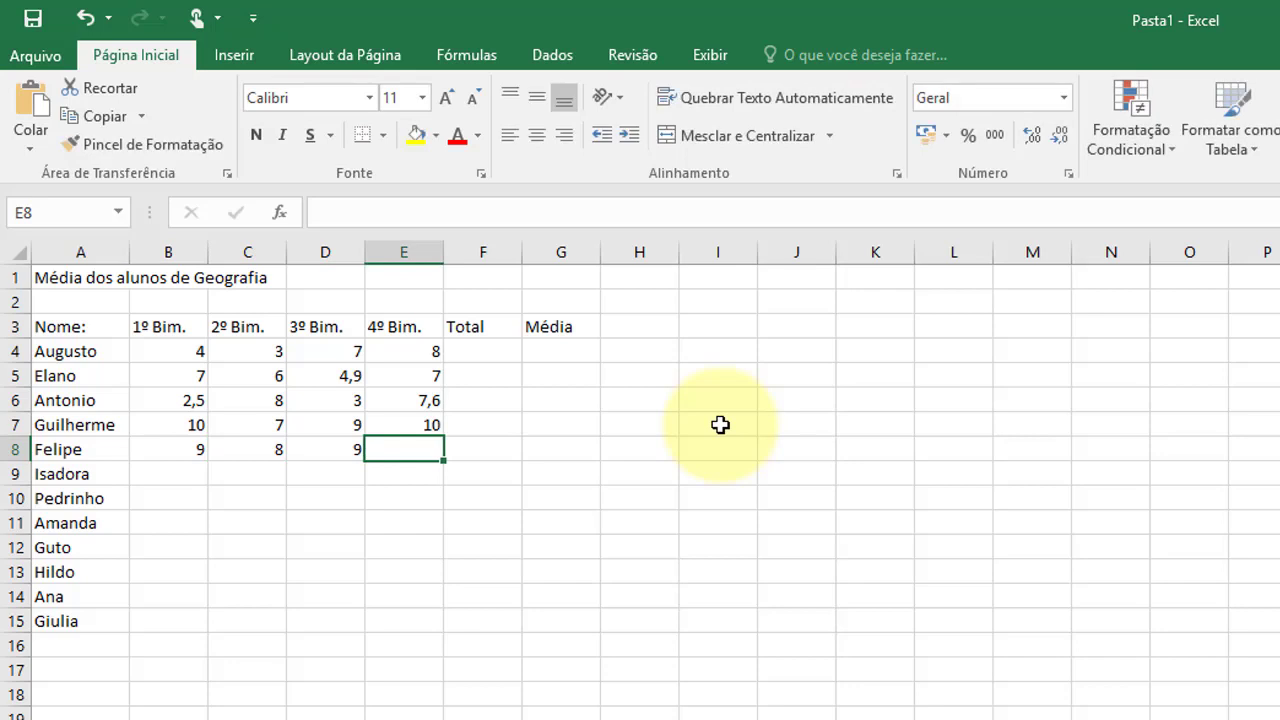
pyautogui.write('9,5')
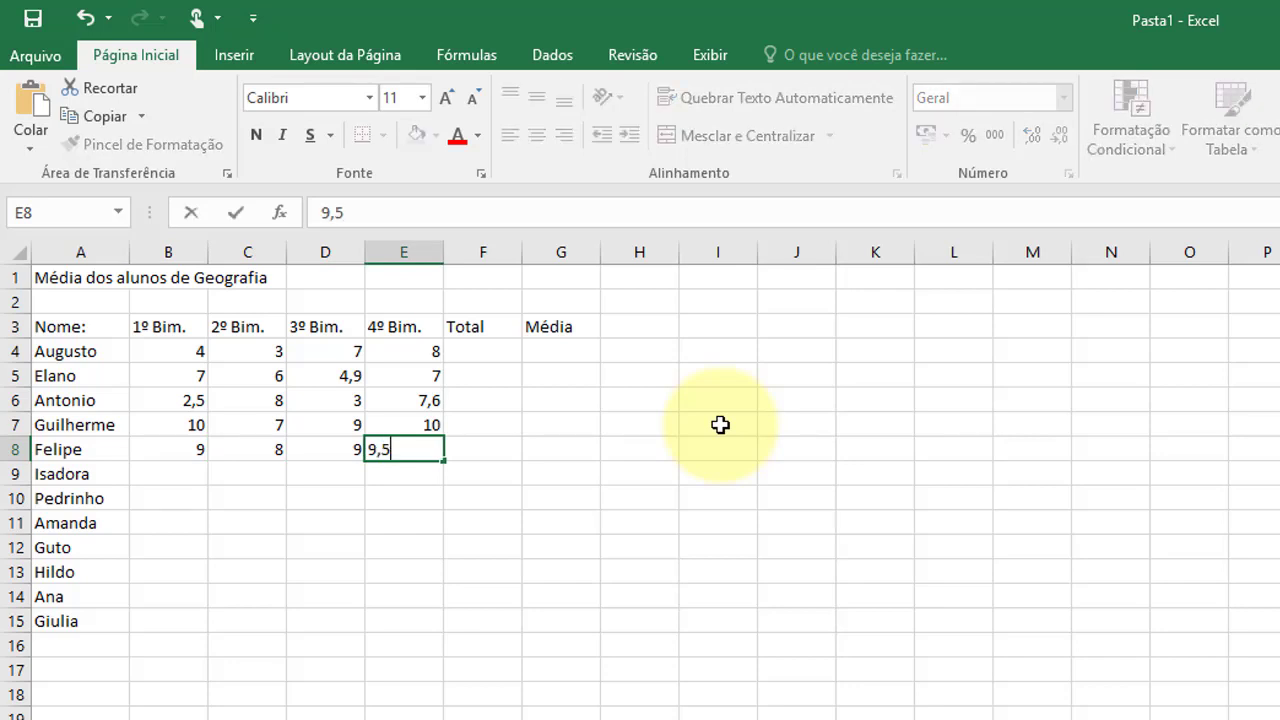
pyautogui.press('Return')
# - Enter row 9's grades 7, 8, 7 and 6
pyautogui.press('Left')
pyautogui.press('Left')
pyautogui.press('Left')
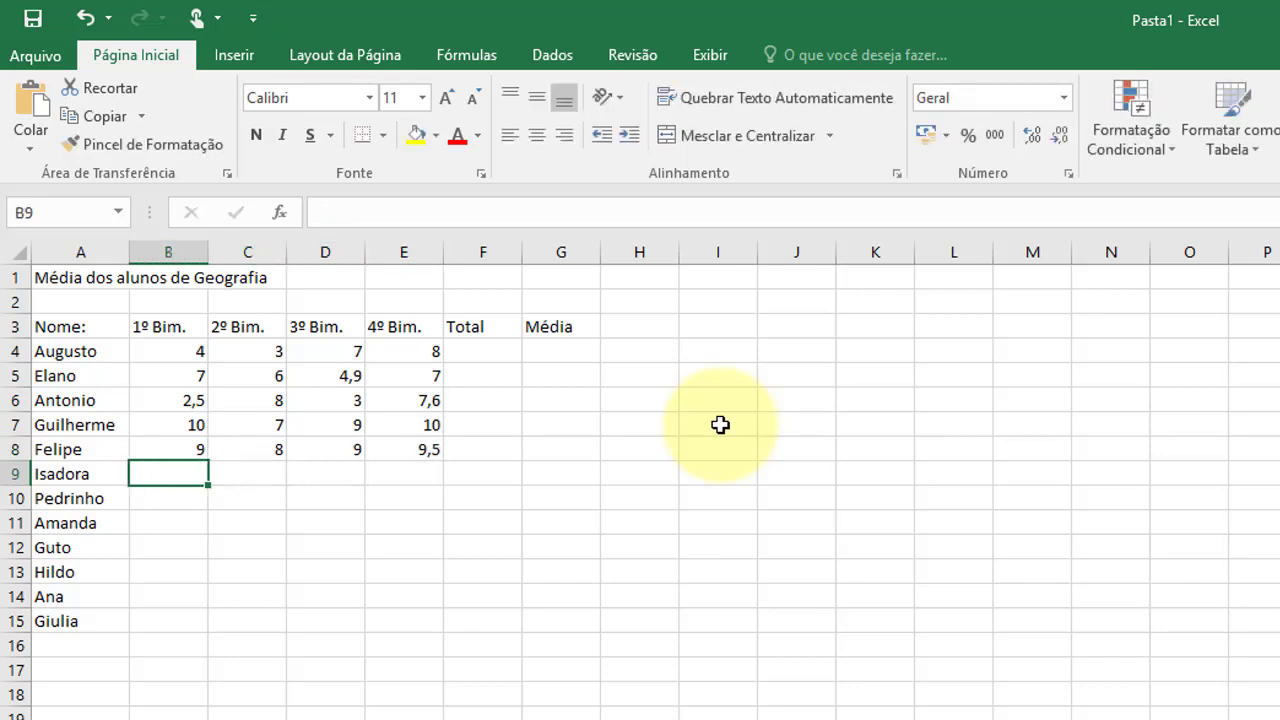
pyautogui.write('7')
pyautogui.press('Tab')
pyautogui.write('8')
pyautogui.press('Tab')
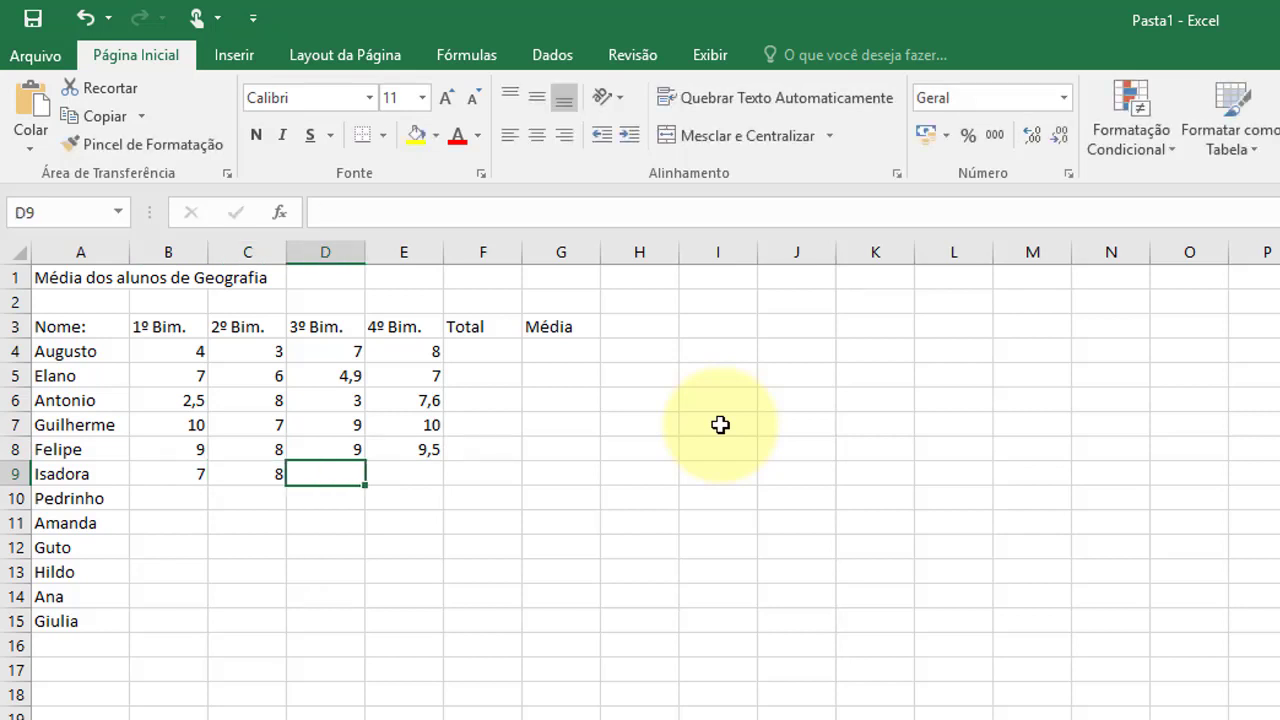
pyautogui.write('7')
pyautogui.press('Tab')
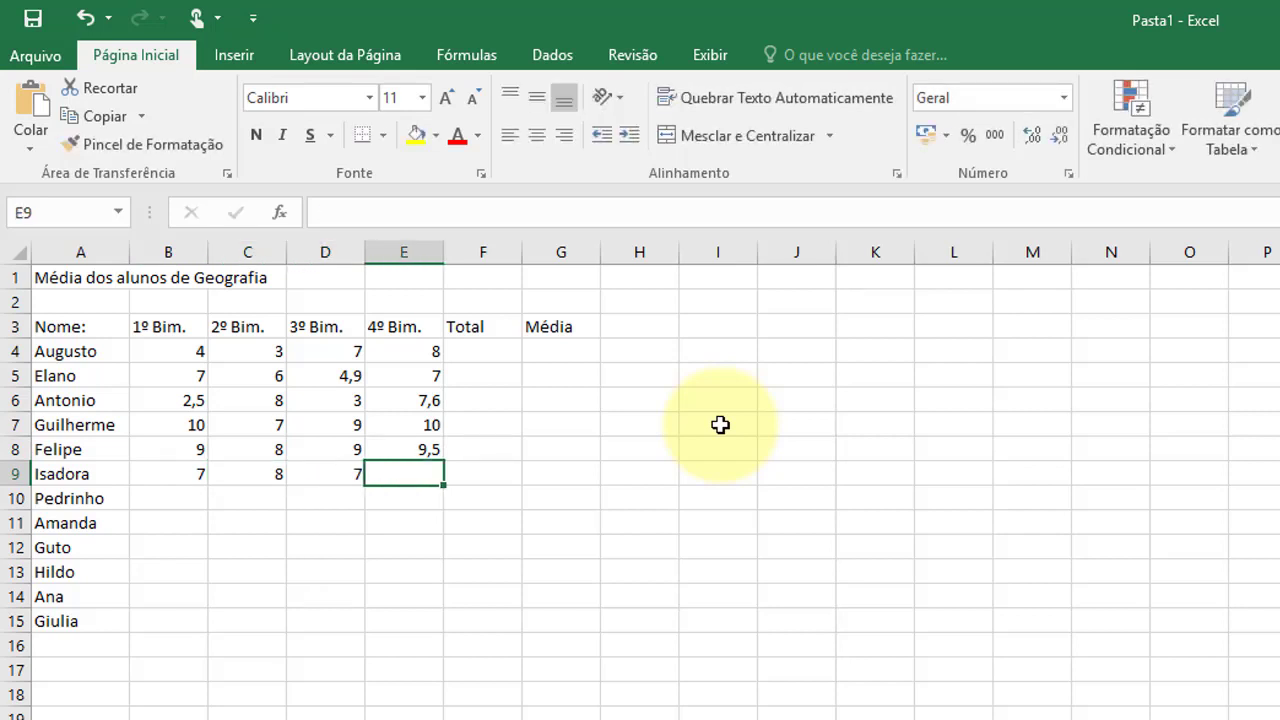
pyautogui.write('6')
pyautogui.press('Return')
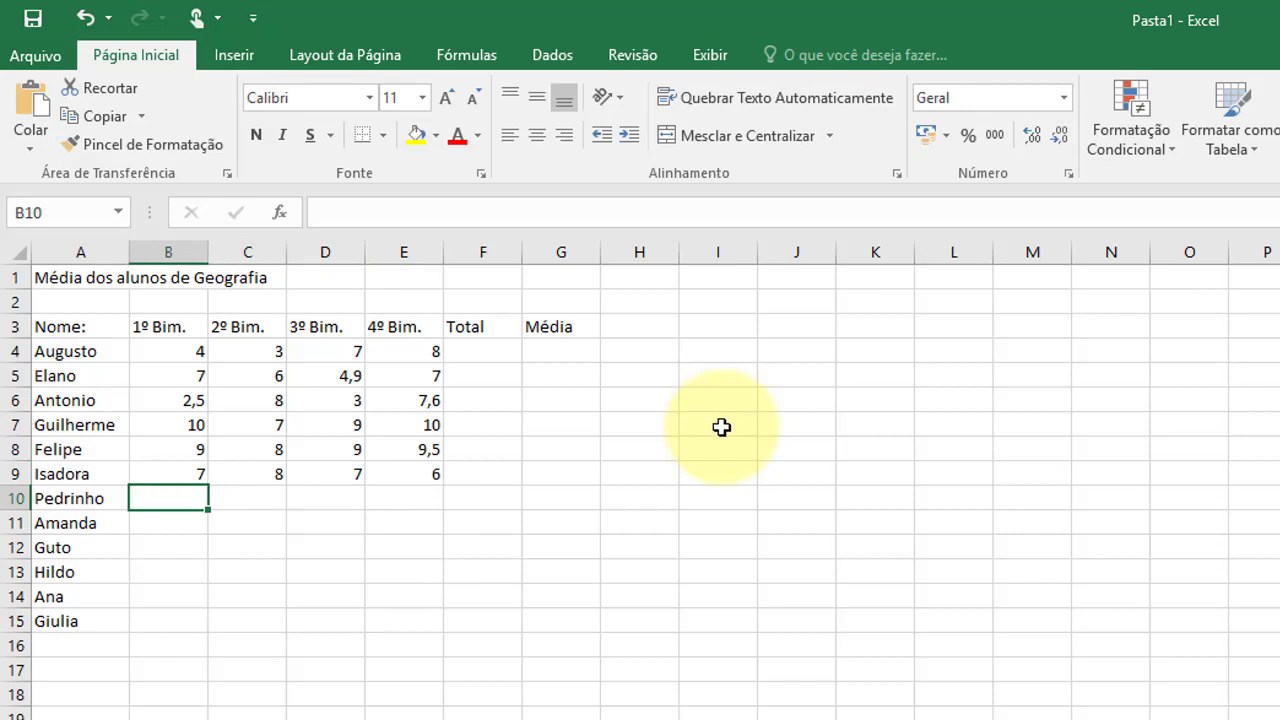
# - Enter row 10's grades 7, 7, 6,9 and 6,9
pyautogui.write('7')
pyautogui.press('Tab')
pyautogui.write('7')
pyautogui.press('Tab')
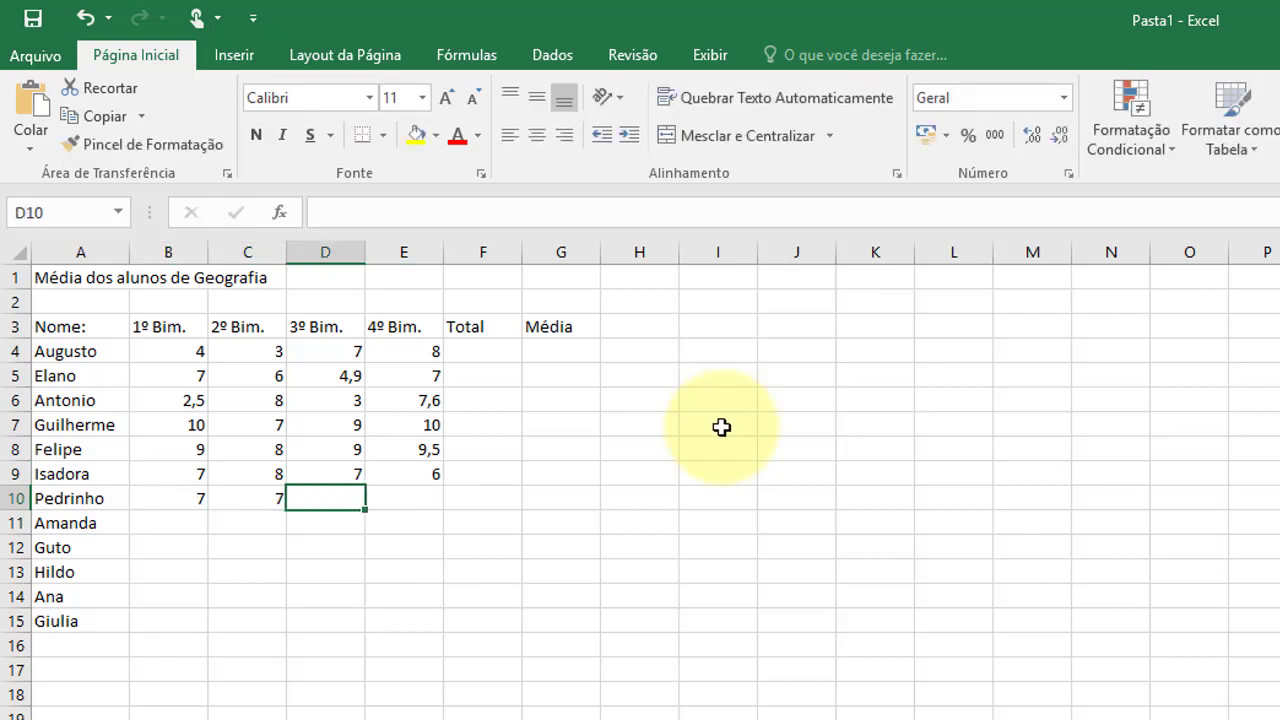
pyautogui.write('6,9')
pyautogui.press('Tab')
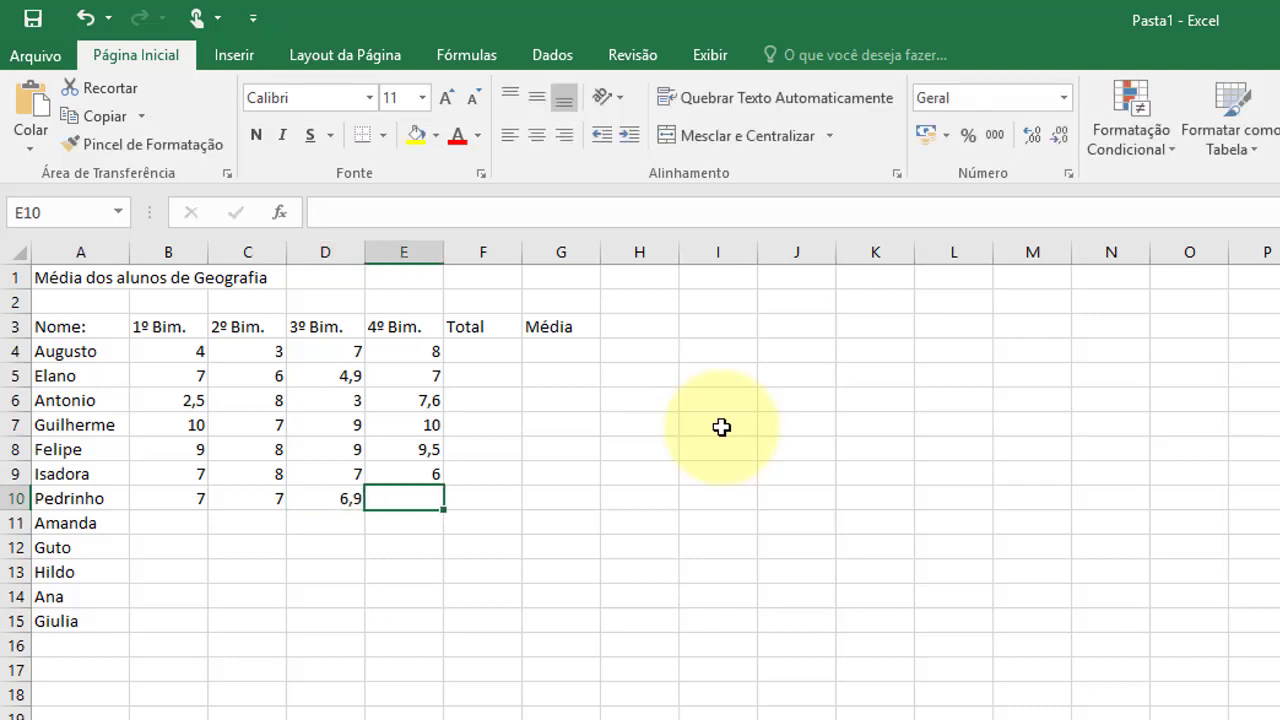
pyautogui.write('6,')
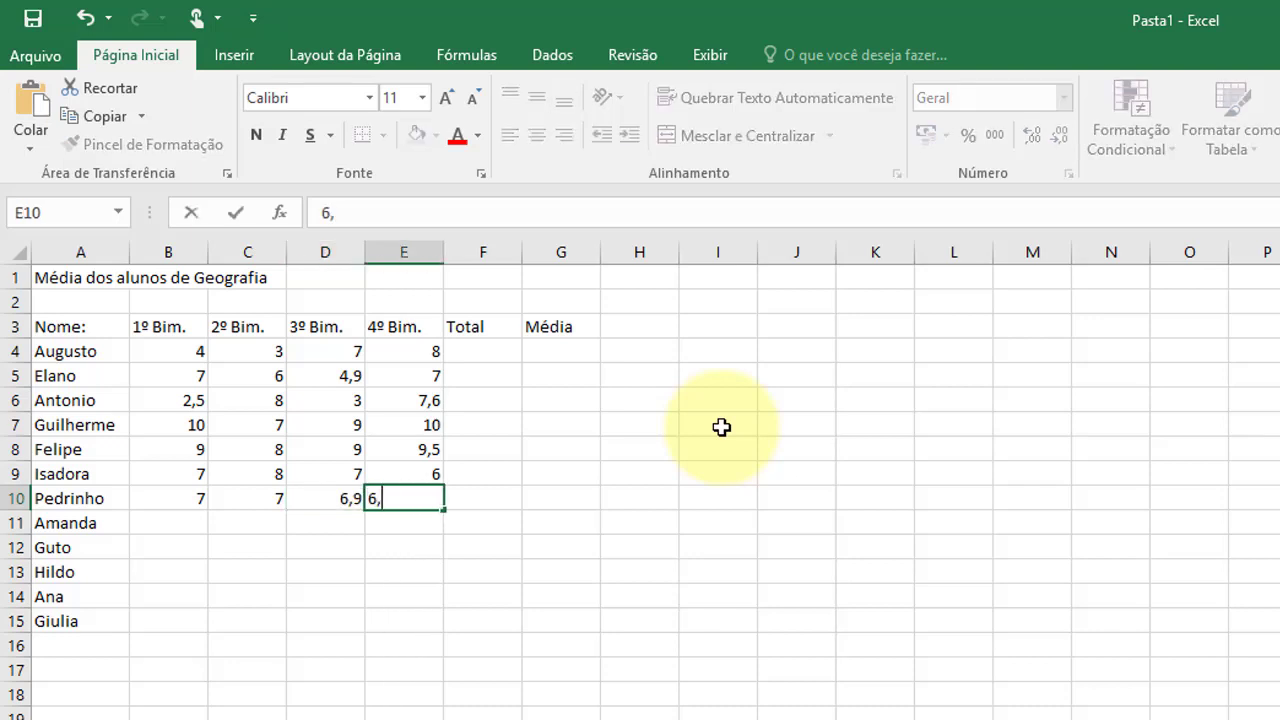
pyautogui.write('9')
pyautogui.press('Return')
# - Enter row 11's grades 6, 5, 7 and 5,8
pyautogui.press('Left')
pyautogui.press('Left')
pyautogui.press('Left')
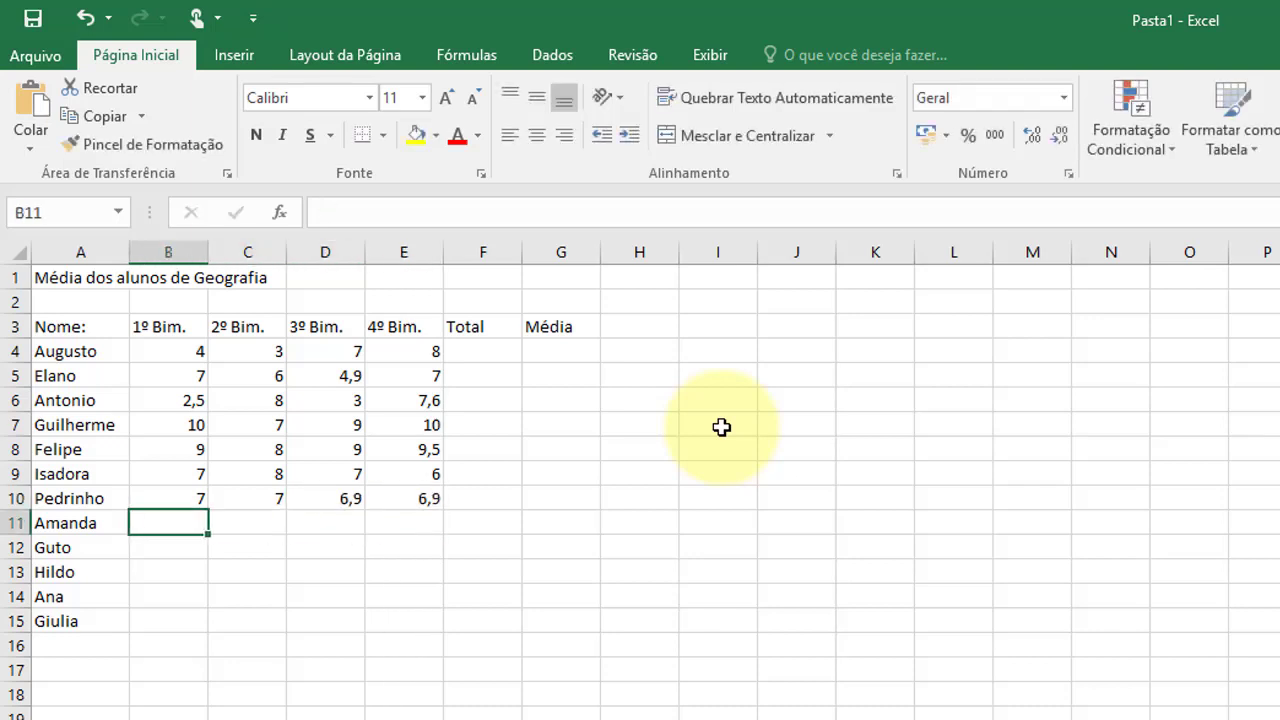
pyautogui.write('6')
pyautogui.press('Tab')
pyautogui.write('5')
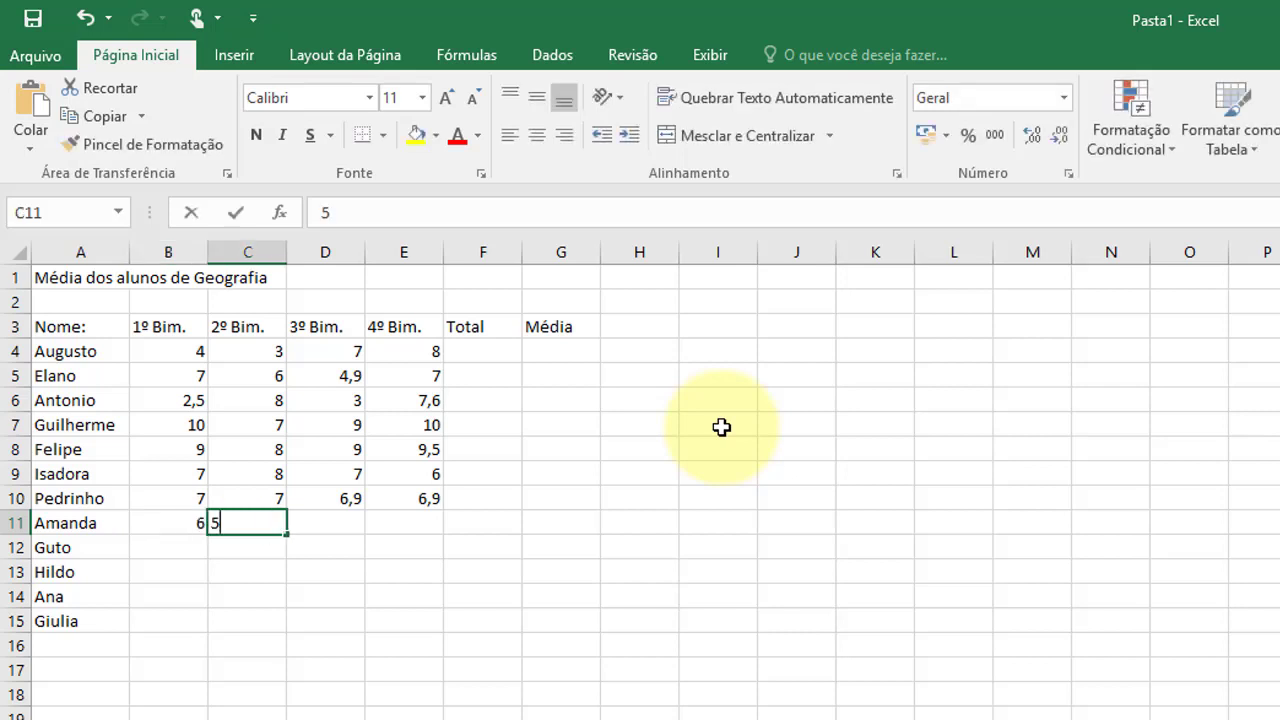
pyautogui.press('Tab')
pyautogui.write('7')
pyautogui.press('Tab')
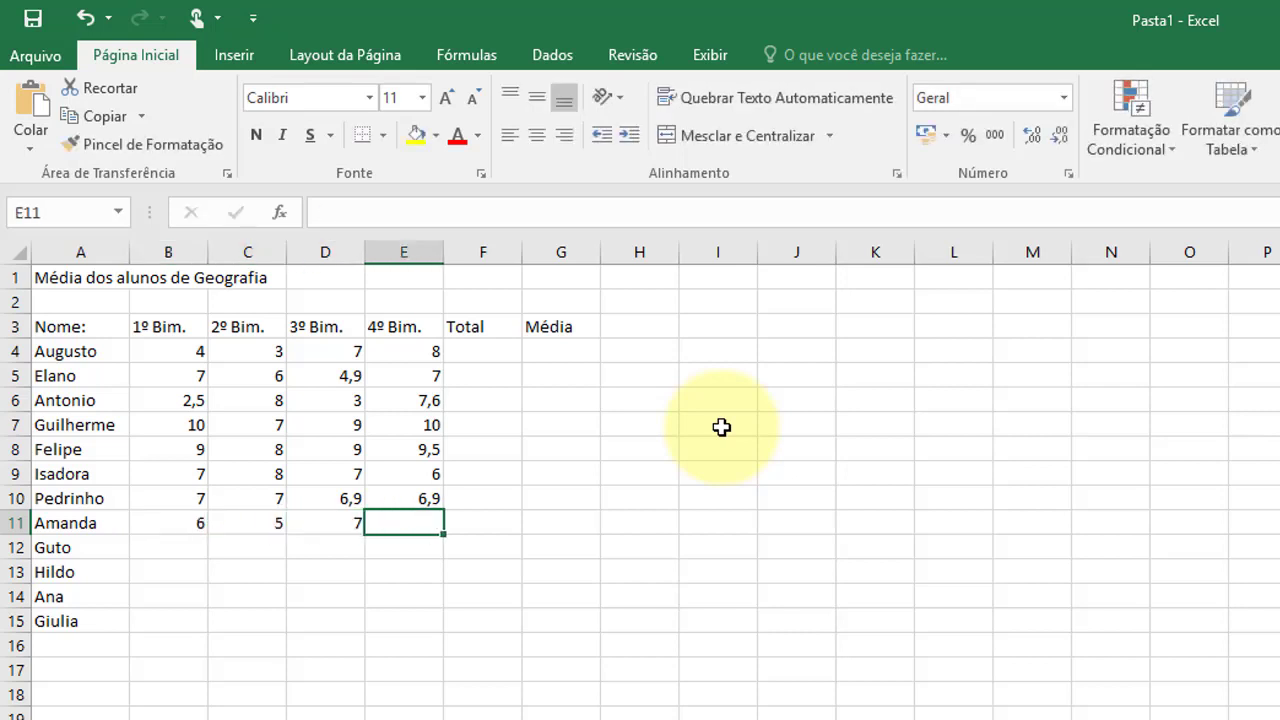
pyautogui.write('5,')
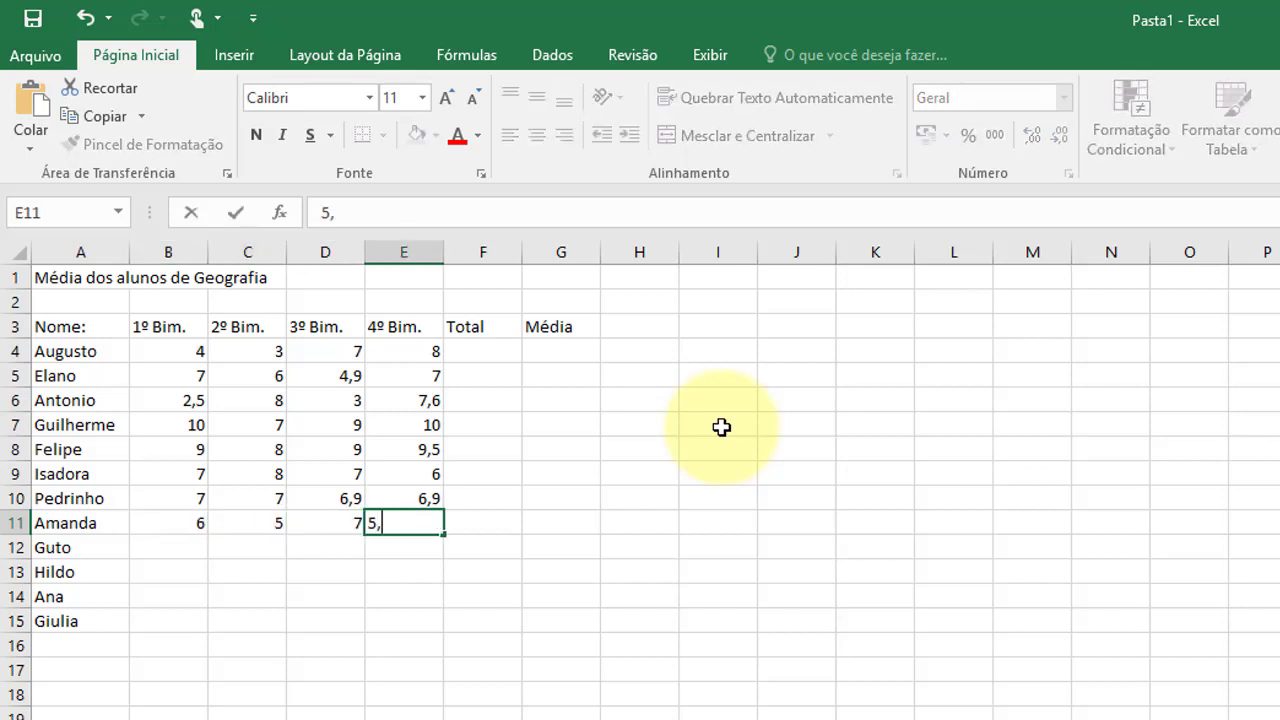
pyautogui.write('8')
pyautogui.press('Return')
# - Enter row 12's grades 7, 6, 8 and 6,5
pyautogui.press('Left')
pyautogui.press('Left')
pyautogui.press('Left')
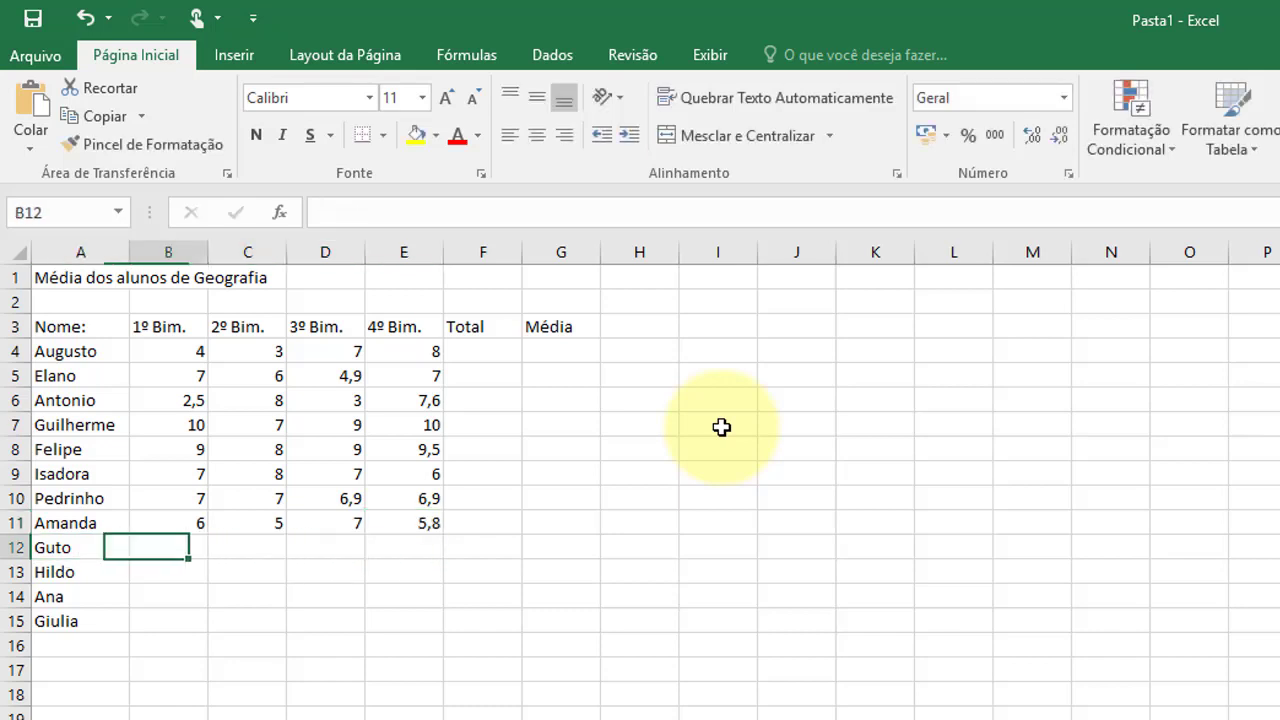
pyautogui.write('7')
pyautogui.press('Tab')
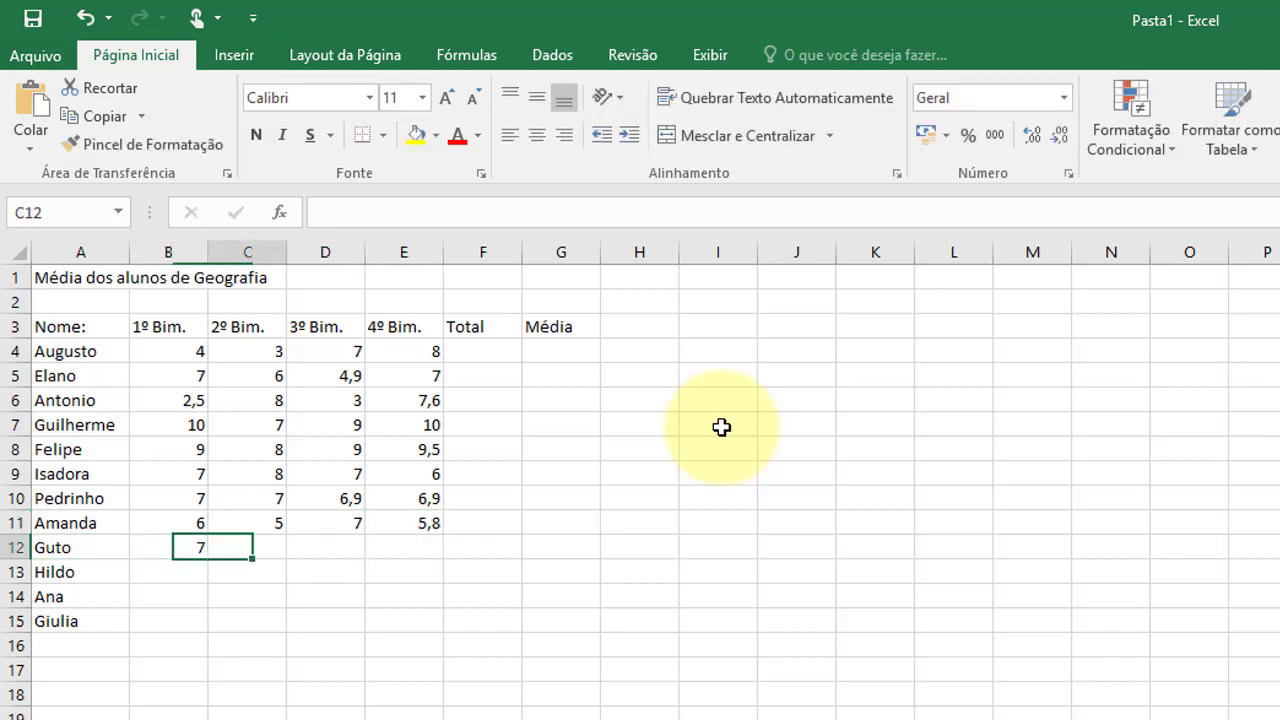
pyautogui.write('6')
pyautogui.press('Tab')
pyautogui.write('8')
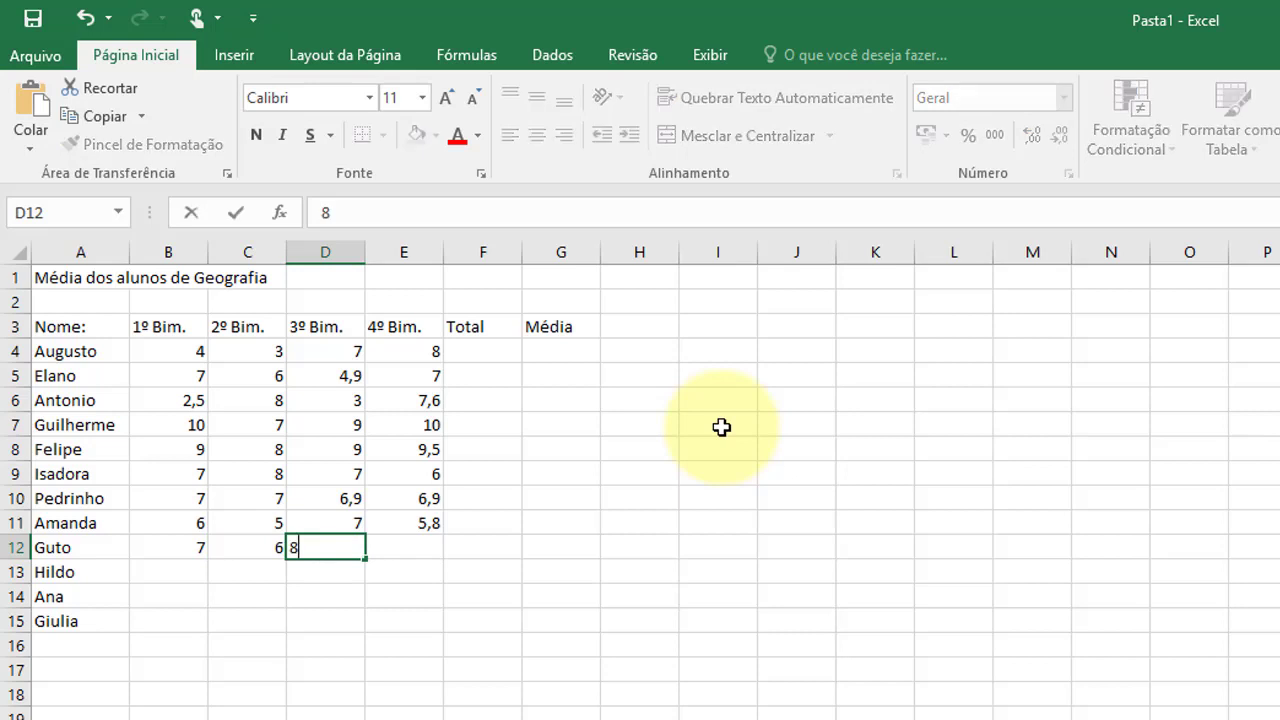
pyautogui.press('Tab')
pyautogui.write('6,')
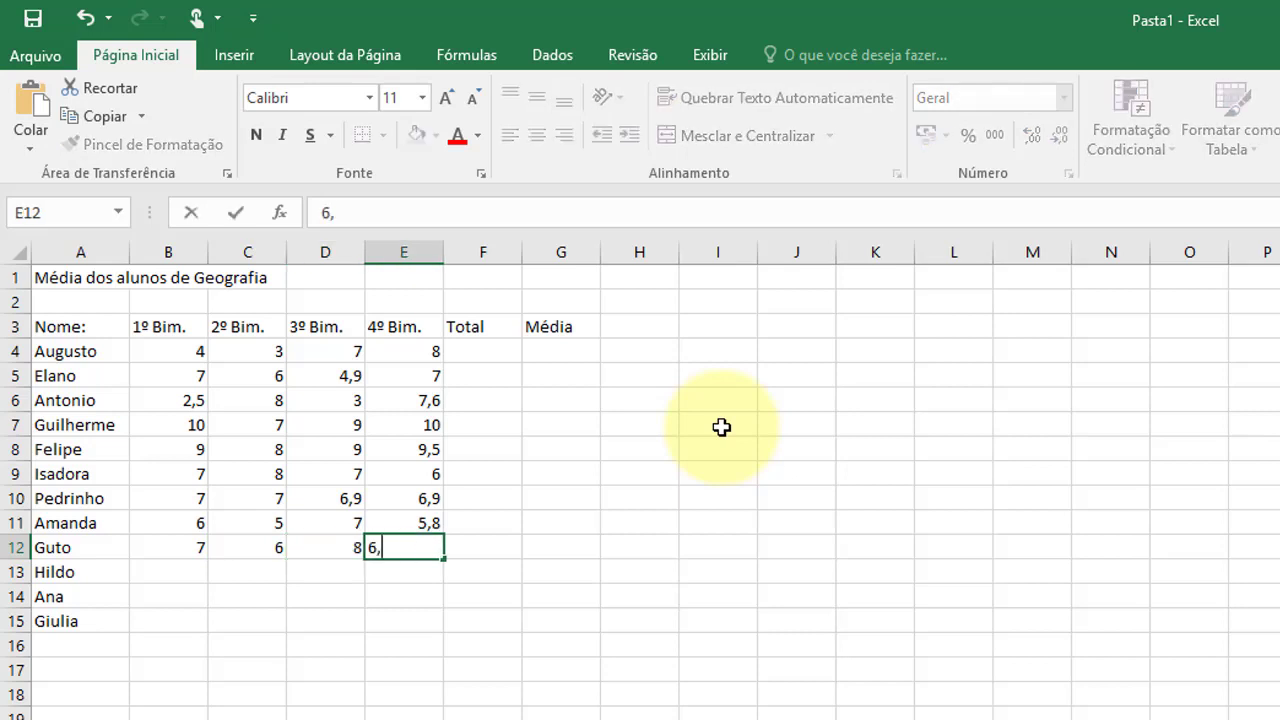
pyautogui.write('5')
pyautogui.press('Return')
# - Enter row 13's grades 4, 3, 5 and 7
pyautogui.press('Left')
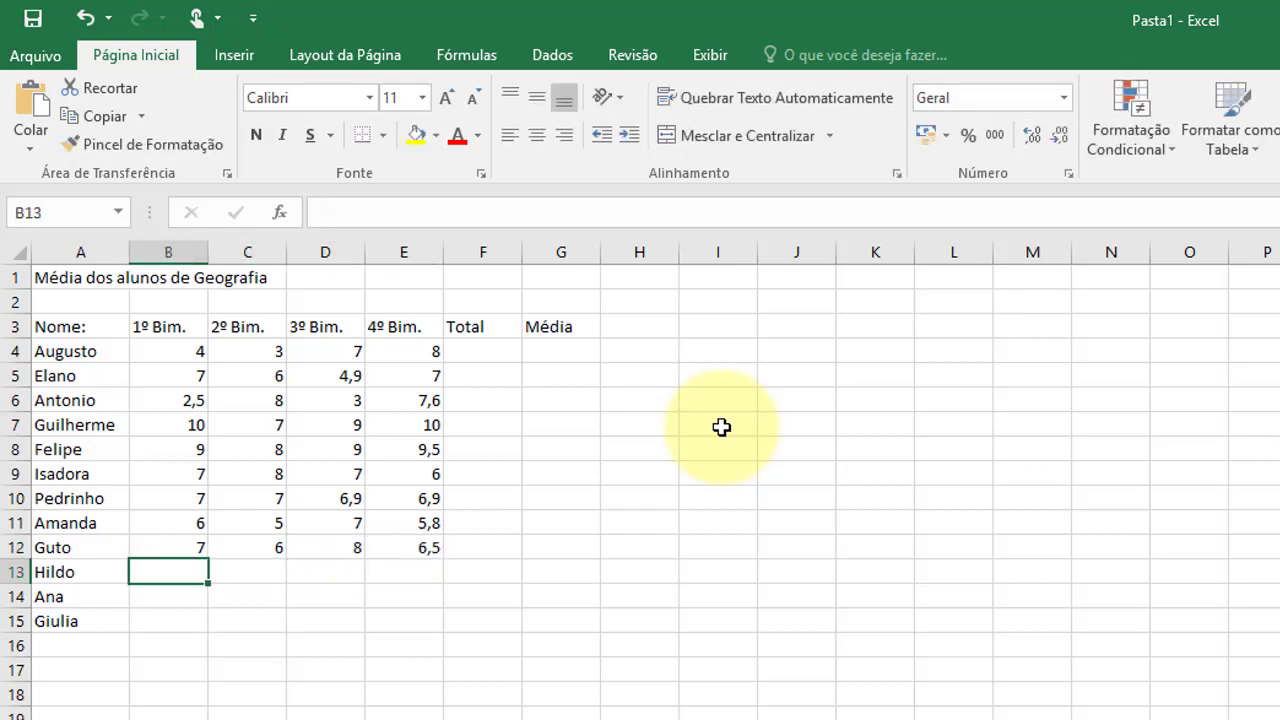
pyautogui.write('4')
pyautogui.press('Tab')
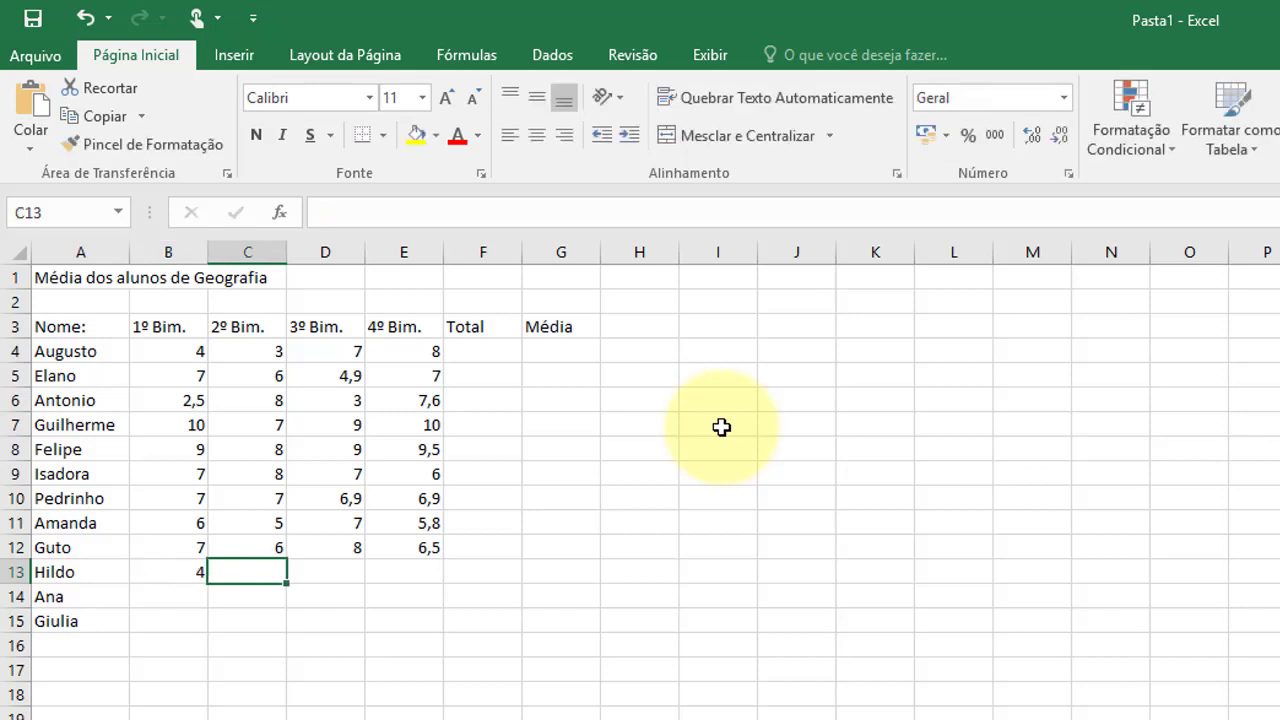
pyautogui.write('3')
pyautogui.press('Tab')
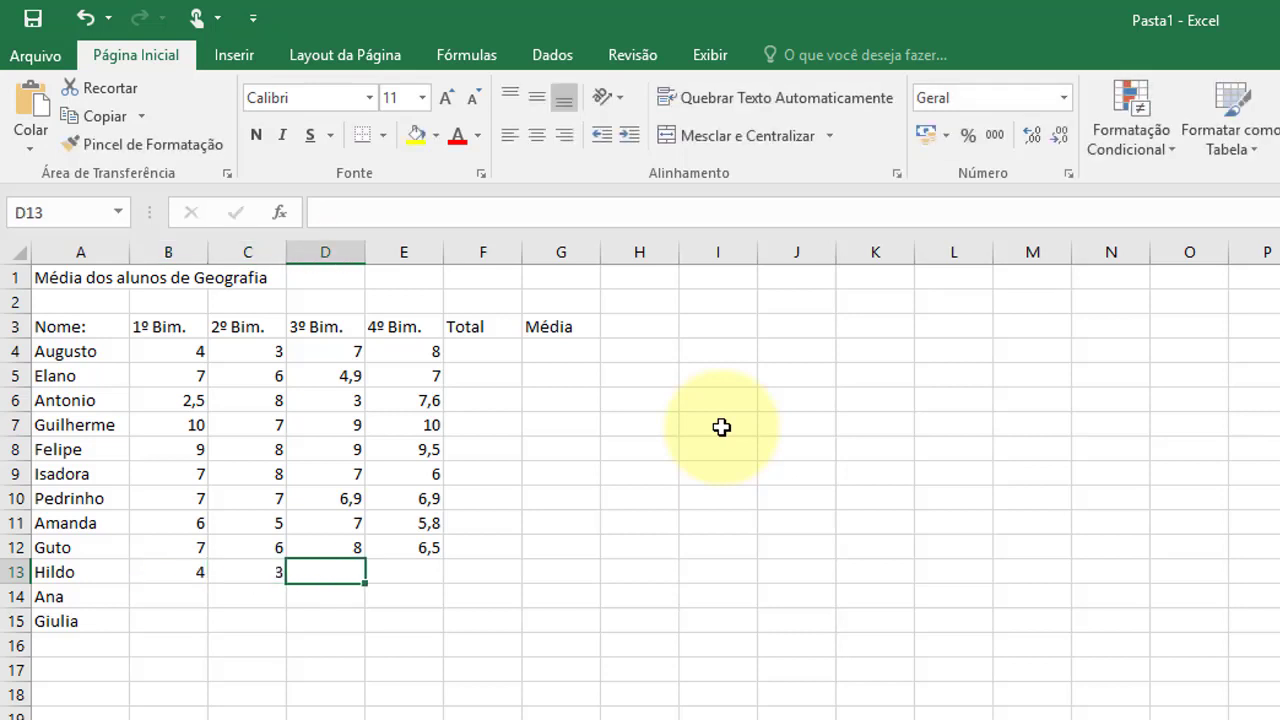
pyautogui.write('5')
pyautogui.press('Tab')
pyautogui.write('7')
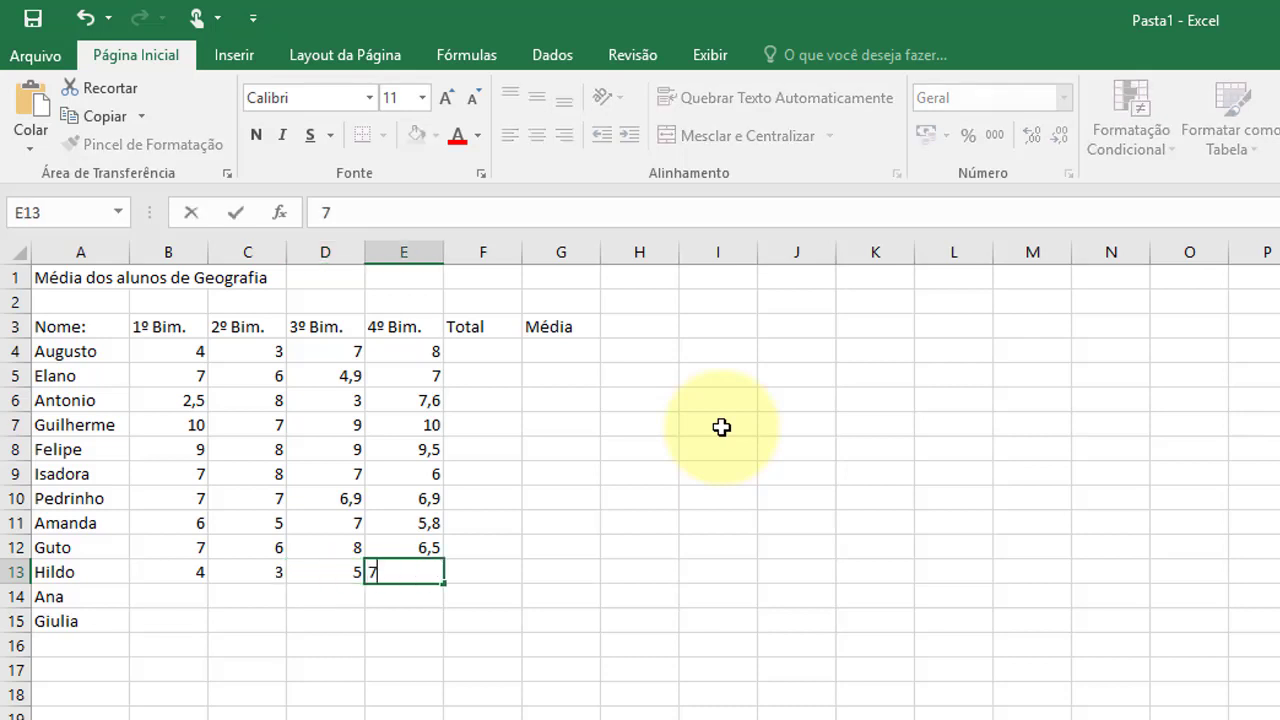
pyautogui.press('Return')
# - Enter row 14's grades 6, 7, 7,5 and 7
pyautogui.press('Left')
pyautogui.press('Left')
pyautogui.press('Left')
pyautogui.press('Left')
pyautogui.press('Tab')
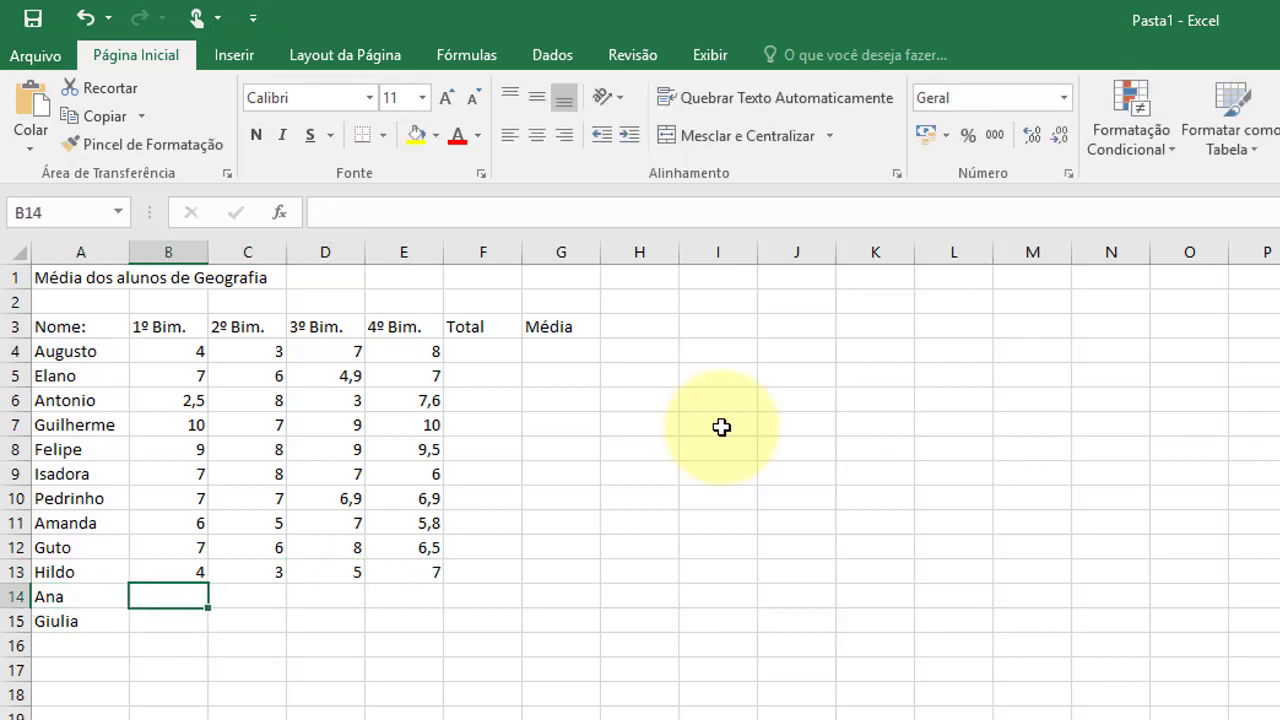
pyautogui.write('6')
pyautogui.press('Tab')
pyautogui.write('7')
pyautogui.press('Tab')
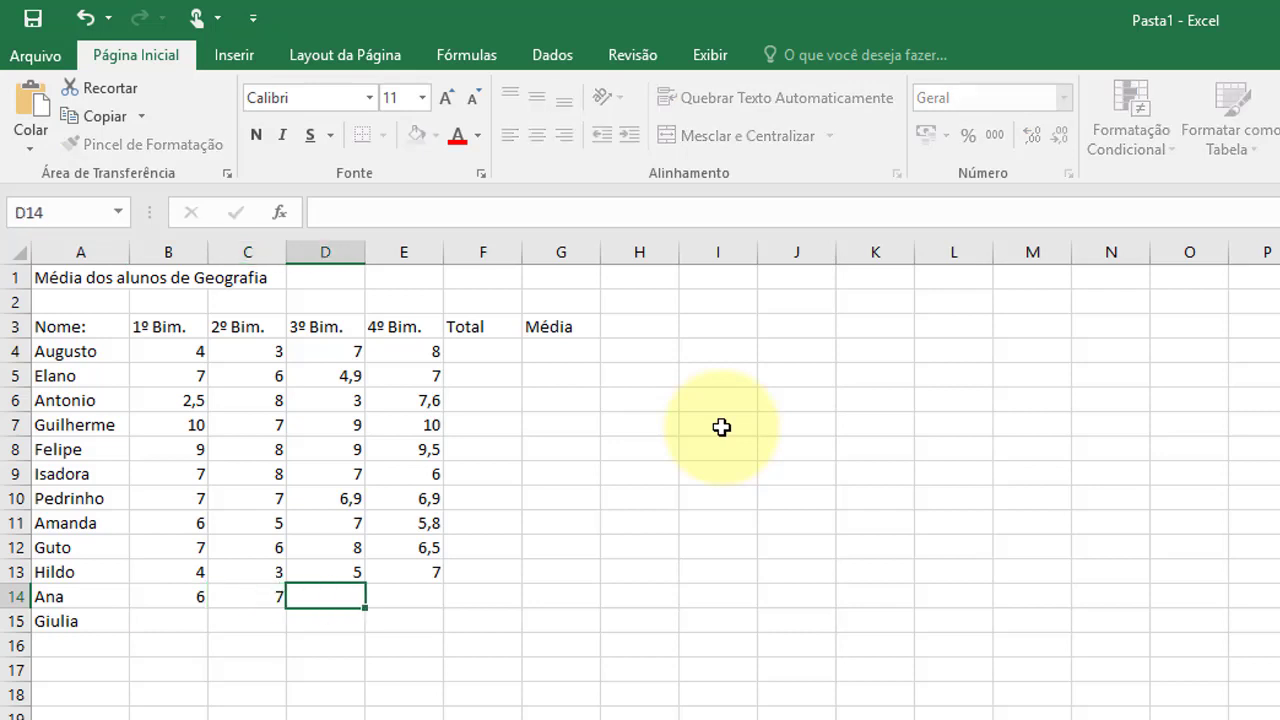
pyautogui.write('7,5')
pyautogui.press('Tab')
pyautogui.write('7')
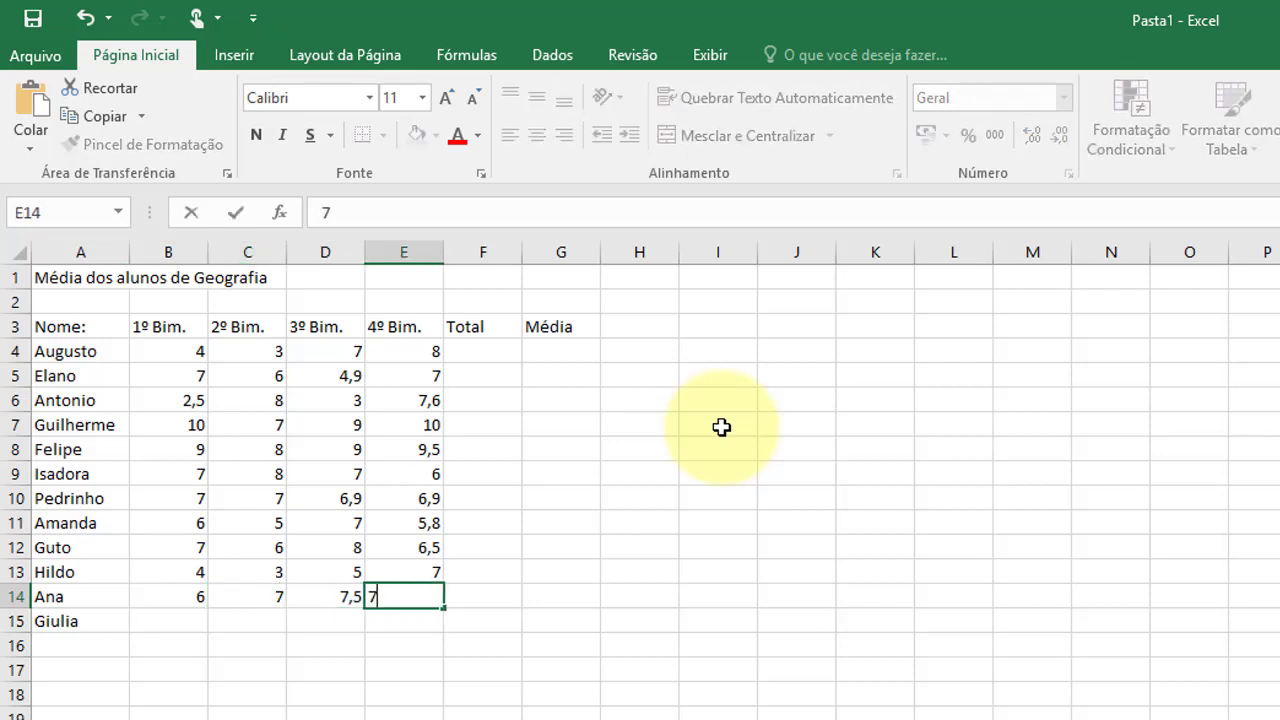
pyautogui.press('Return')
# - Enter row 15's grades 8, 7, 6 and 6,5
pyautogui.press('Left')
pyautogui.press('Left')
pyautogui.press('Left')
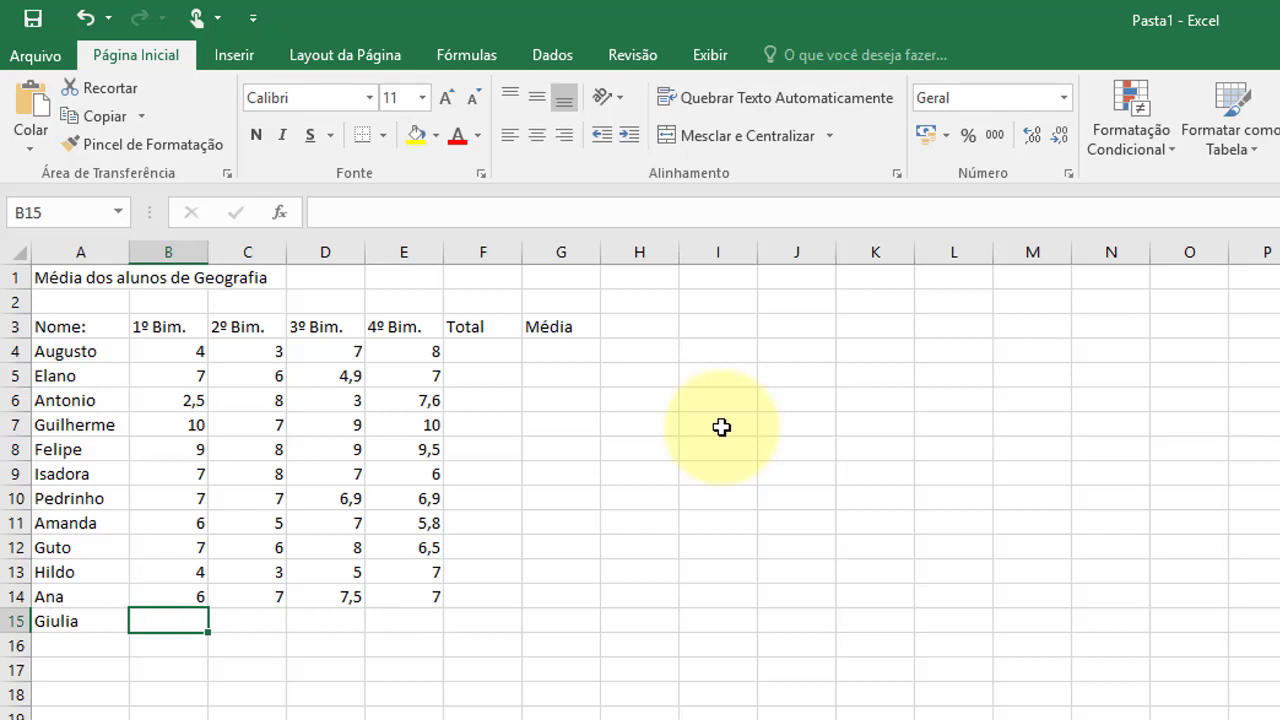
pyautogui.write('8')
pyautogui.press('Tab')
pyautogui.write('7')
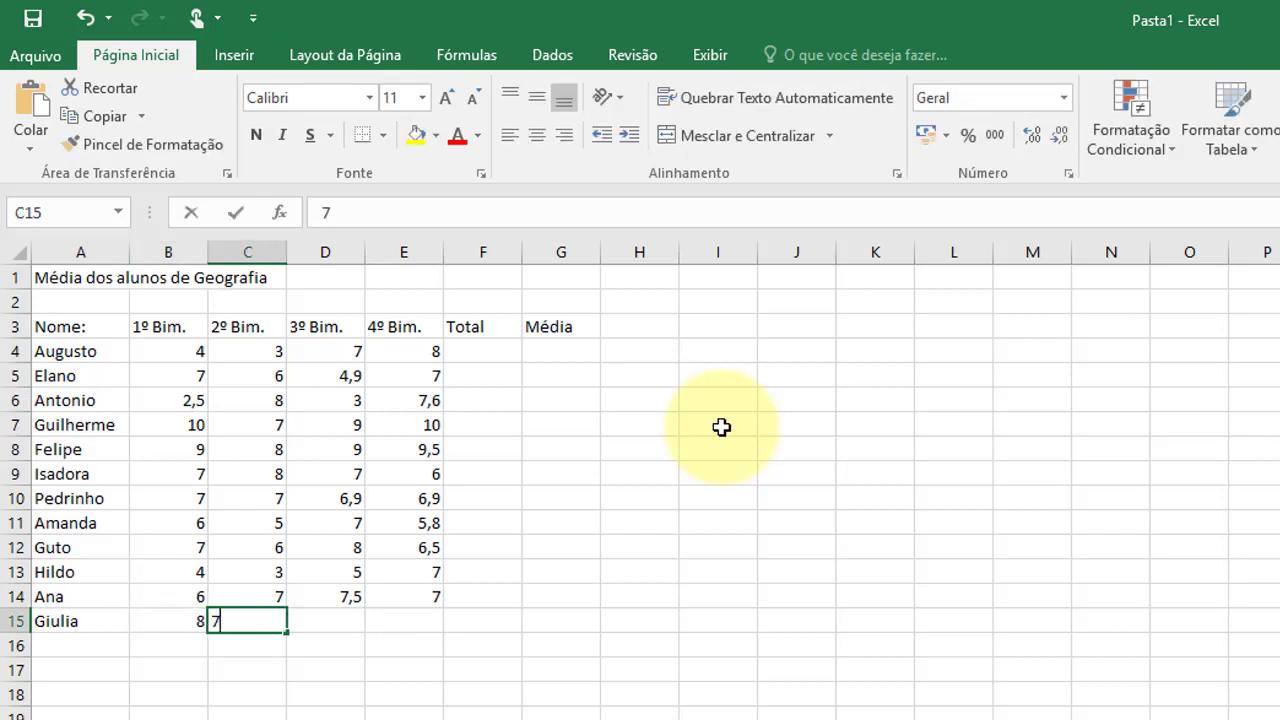
pyautogui.press('Tab')
pyautogui.write('6')
pyautogui.press('Tab')
pyautogui.write('6')
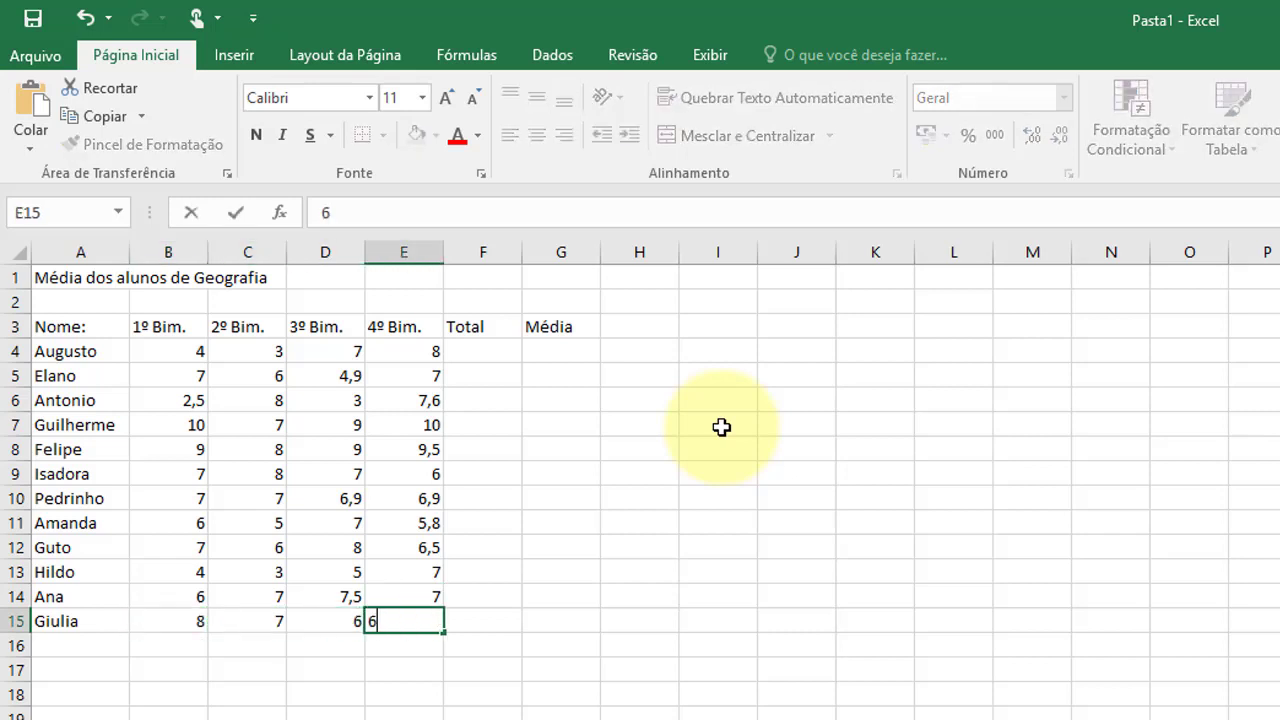
pyautogui.write(',5')
pyautogui.press('Return')
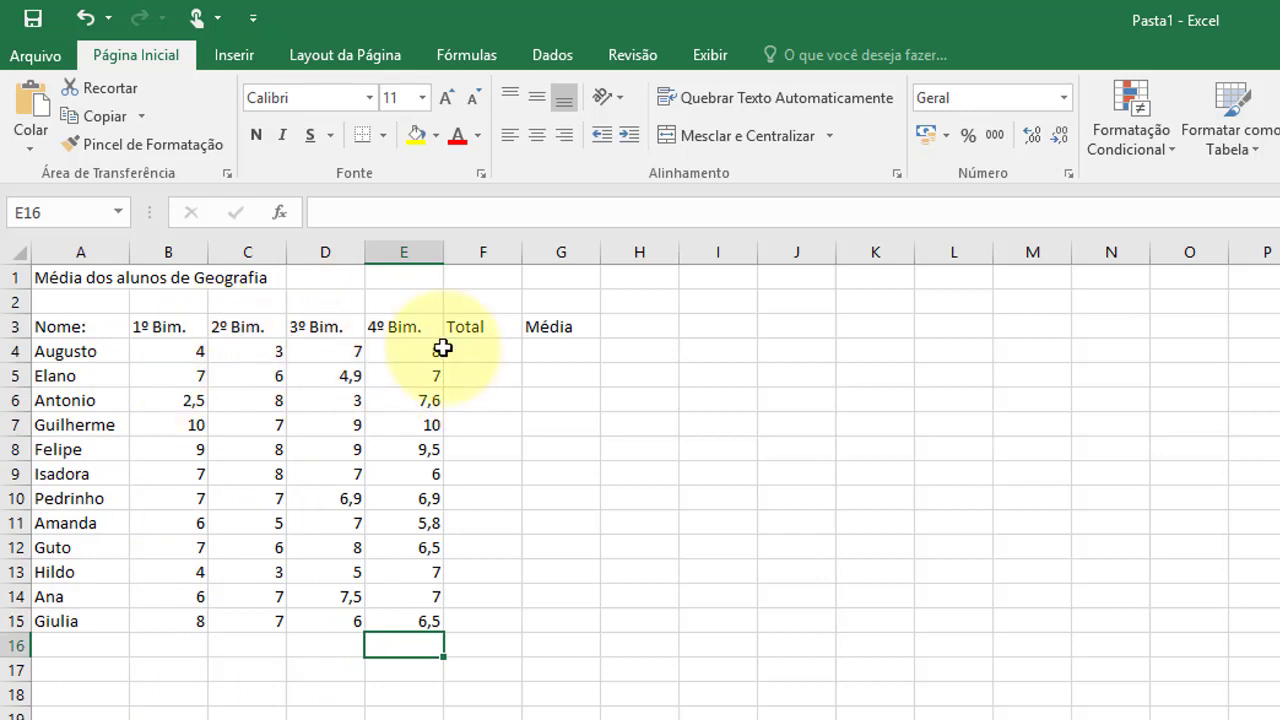
pyautogui.moveTo(189, 350)
pyautogui.mouseDown()
pyautogui.moveTo(426, 634)
pyautogui.moveTo(423, 623)
pyautogui.mouseUp()
pyautogui.click(635, 478)
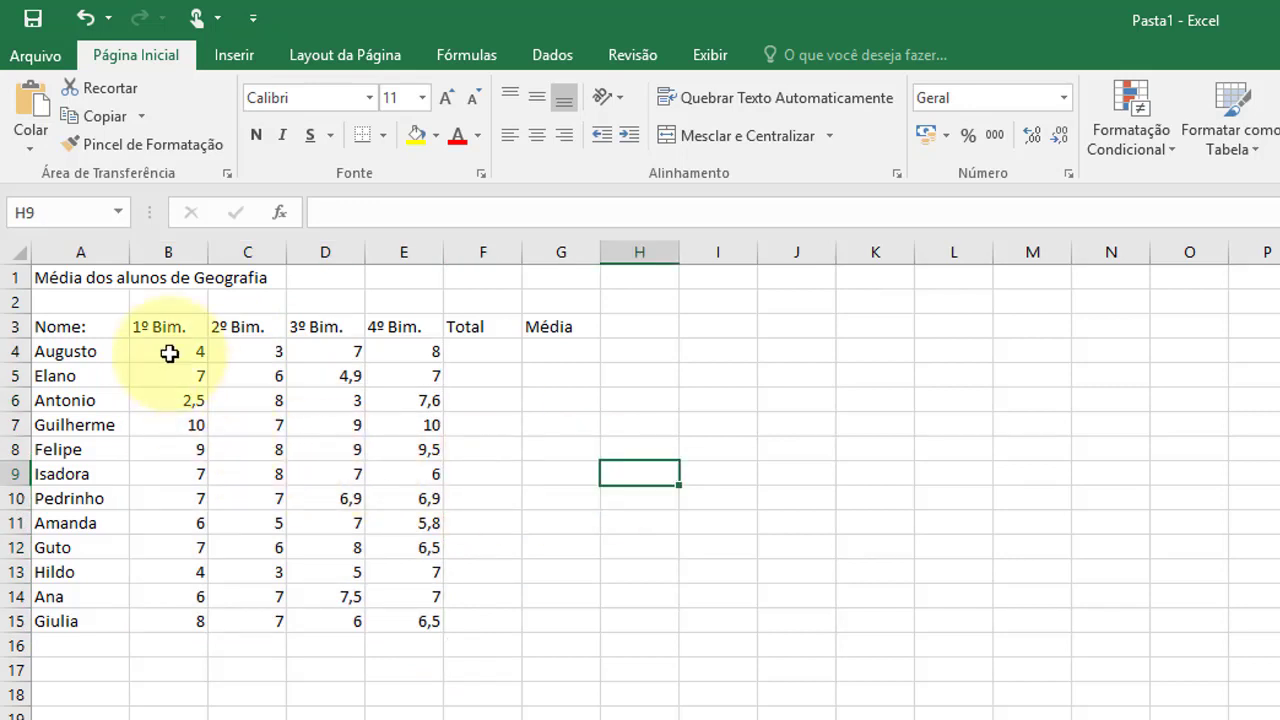
pyautogui.moveTo(171, 351)
pyautogui.mouseDown()
pyautogui.moveTo(421, 622)
pyautogui.moveTo(295, 451)
pyautogui.mouseUp()
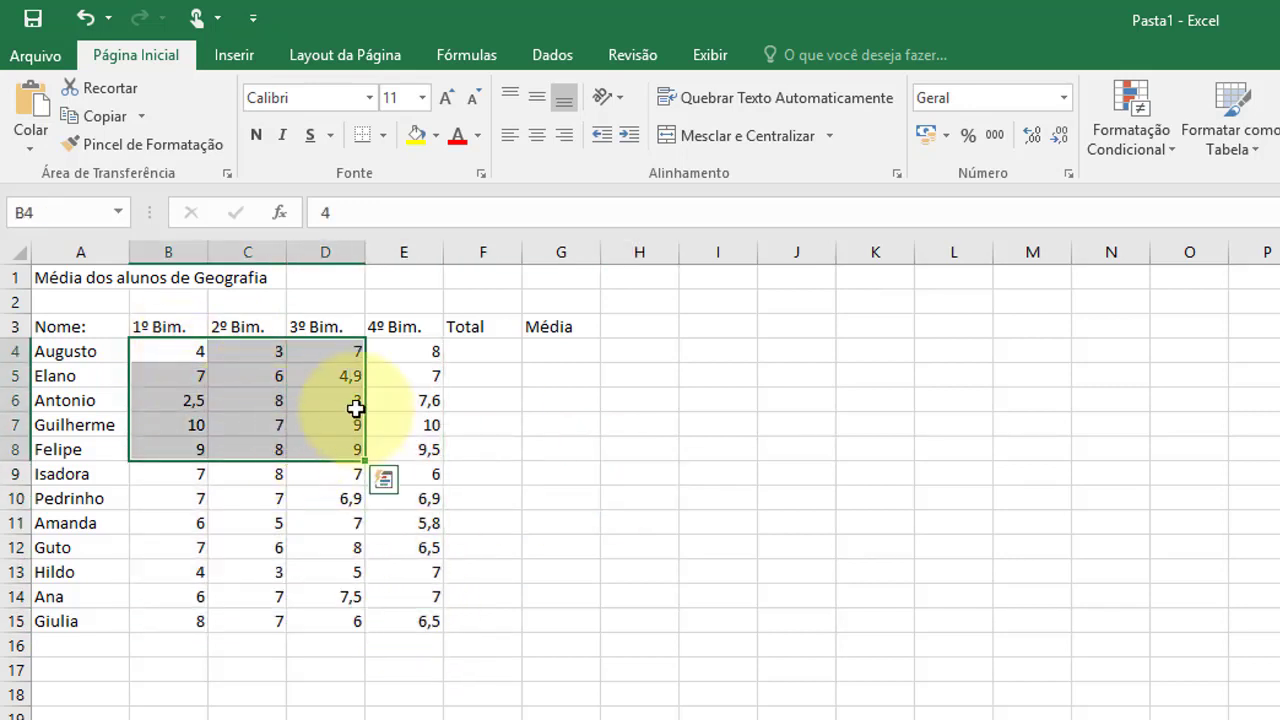
pyautogui.moveTo(364, 398); pyautogui.dragTo(742, 543)
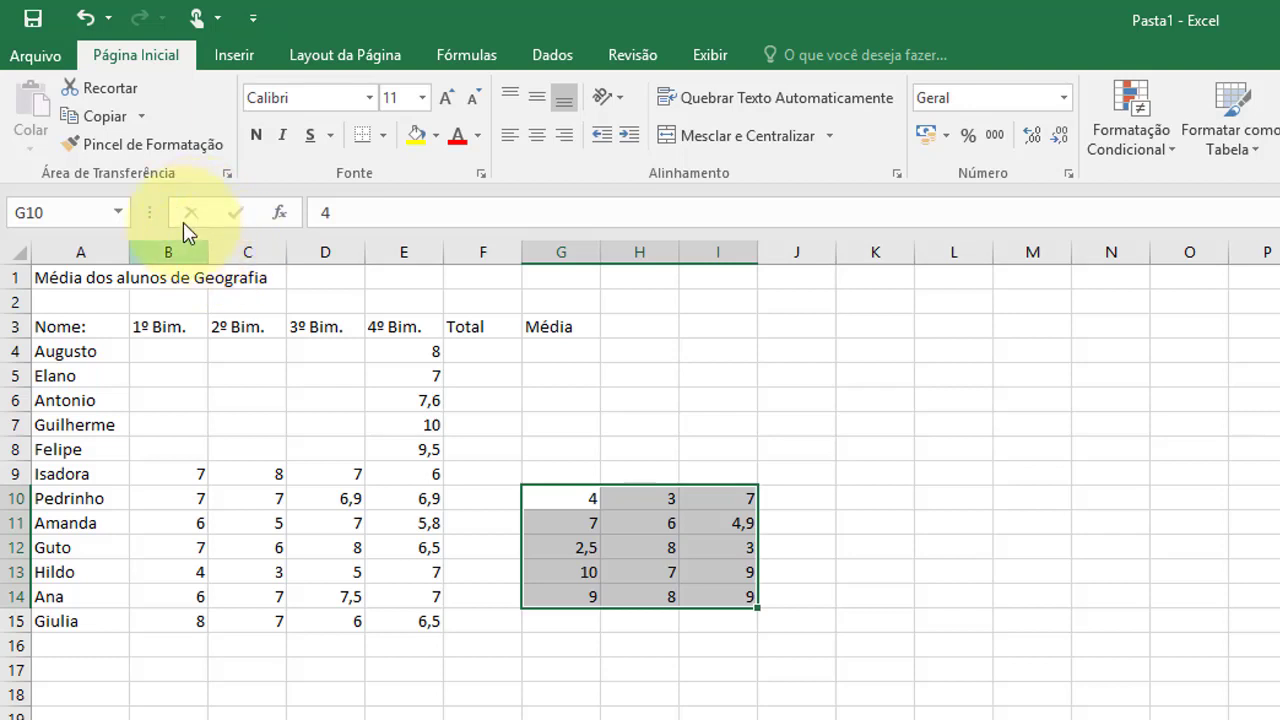
pyautogui.hotkey('ctrl', 'q')
pyautogui.click(88, 24)
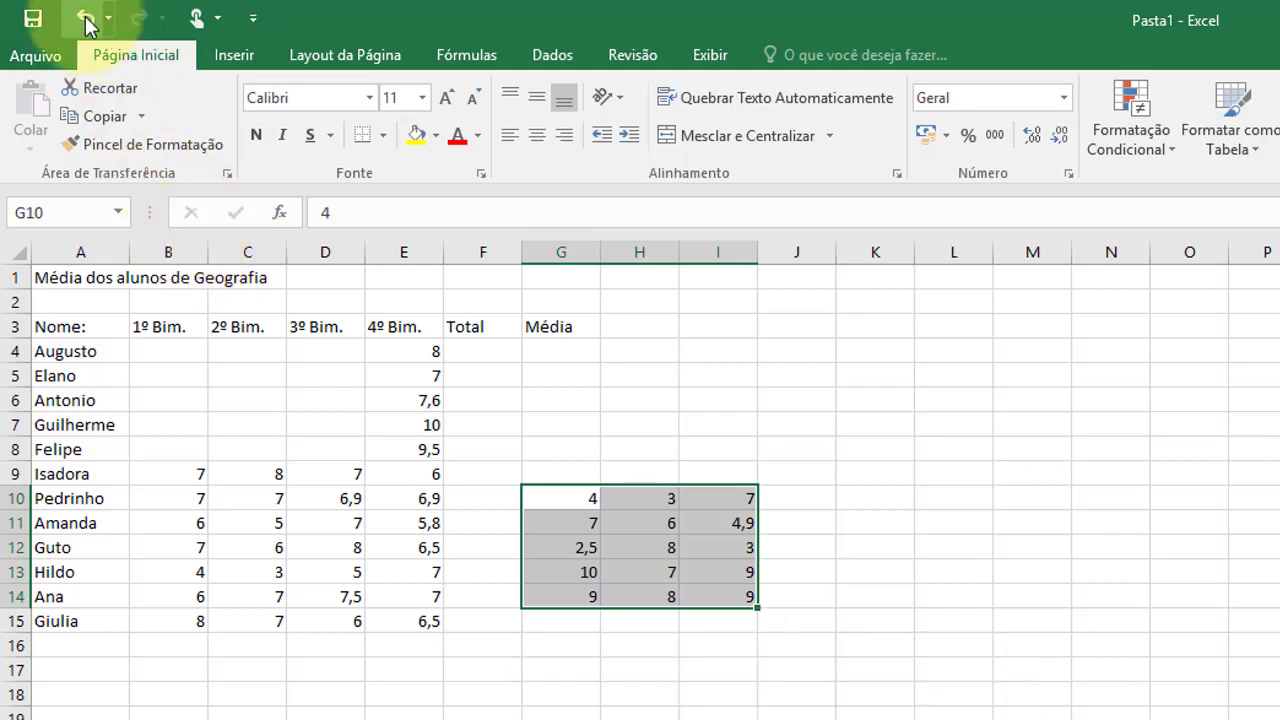
pyautogui.click(88, 24)
pyautogui.click(579, 364)
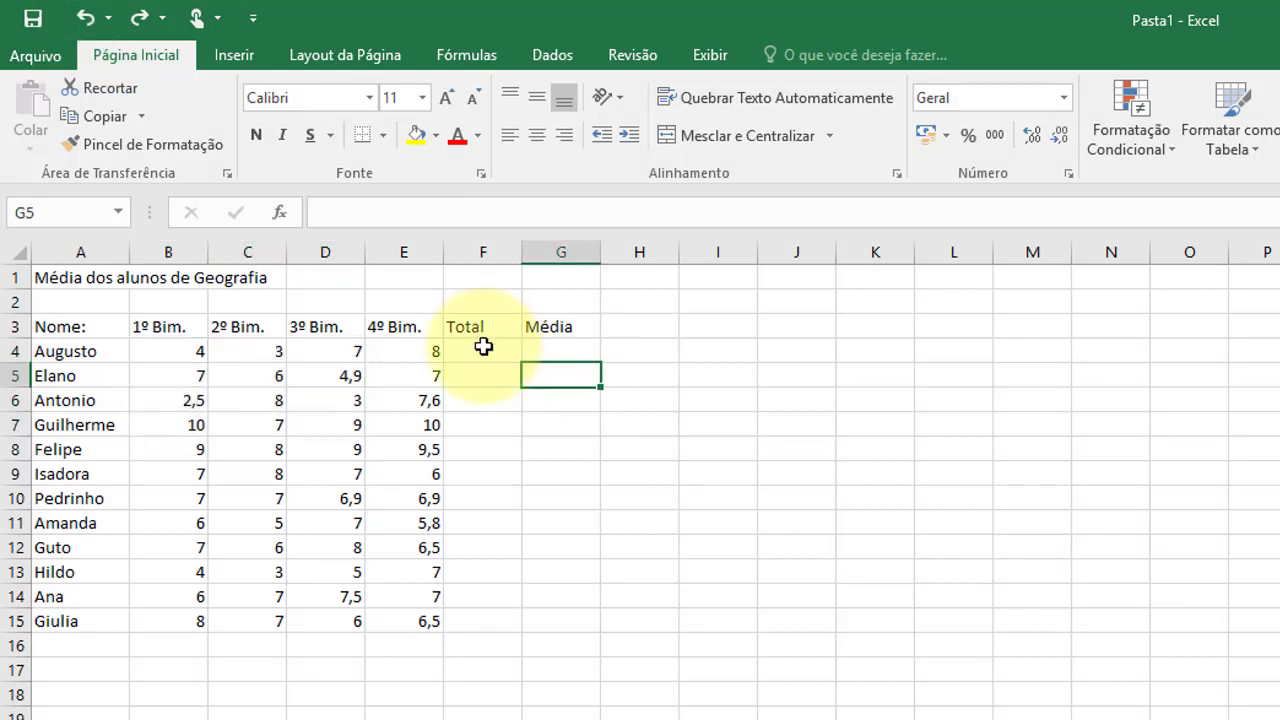
# - Select the grade range B4:E15 and apply Centralizar so all grades are centered
pyautogui.click(483, 349)
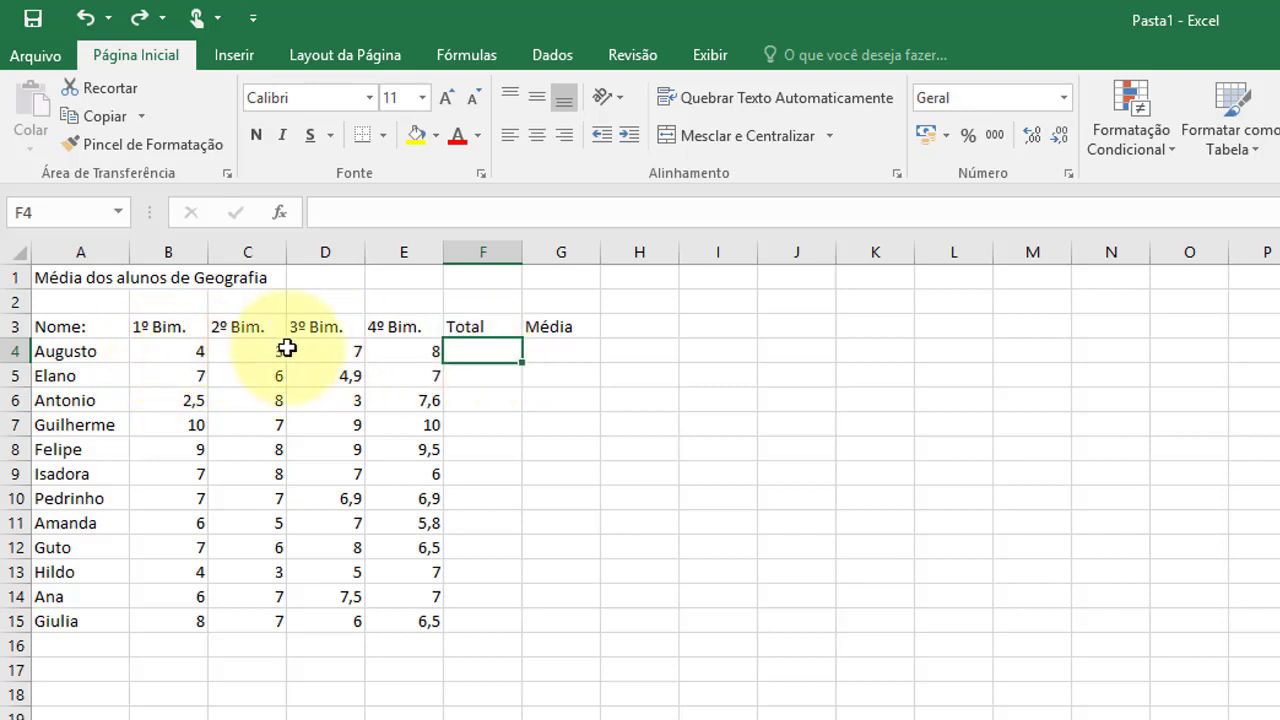
pyautogui.click(168, 350)
pyautogui.click(262, 350)
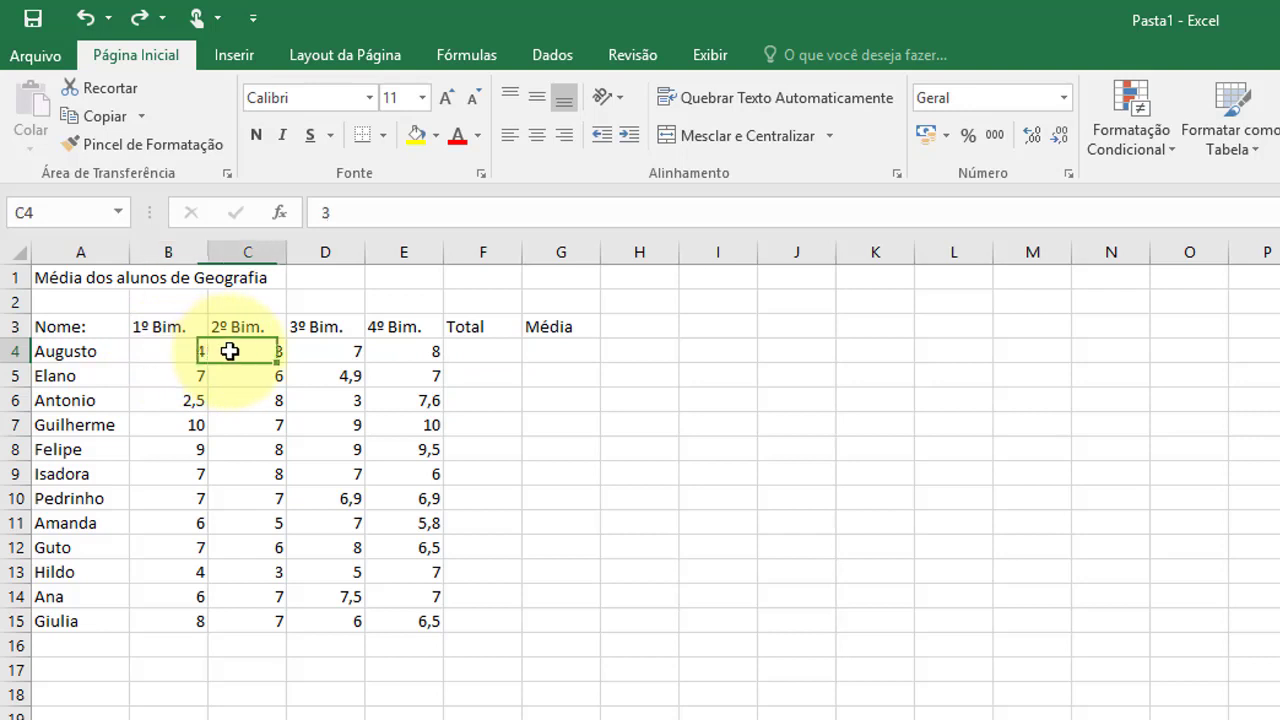
pyautogui.click(341, 351)
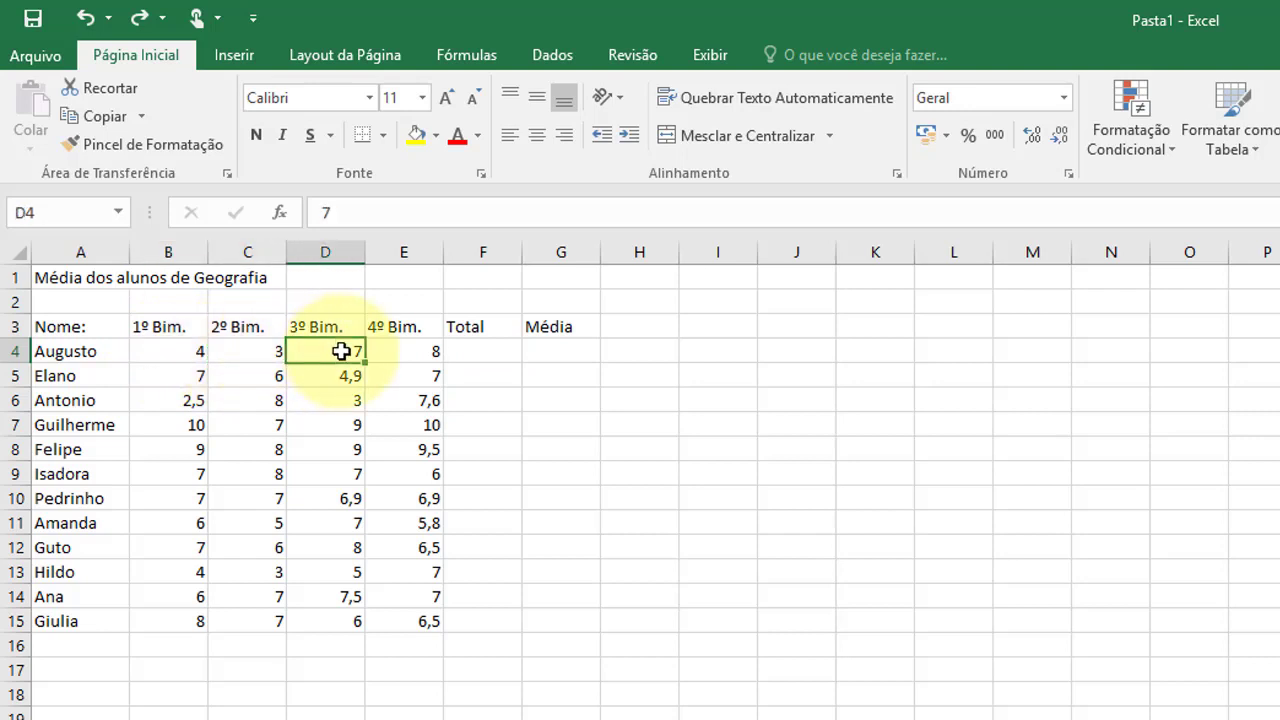
pyautogui.click(407, 351)
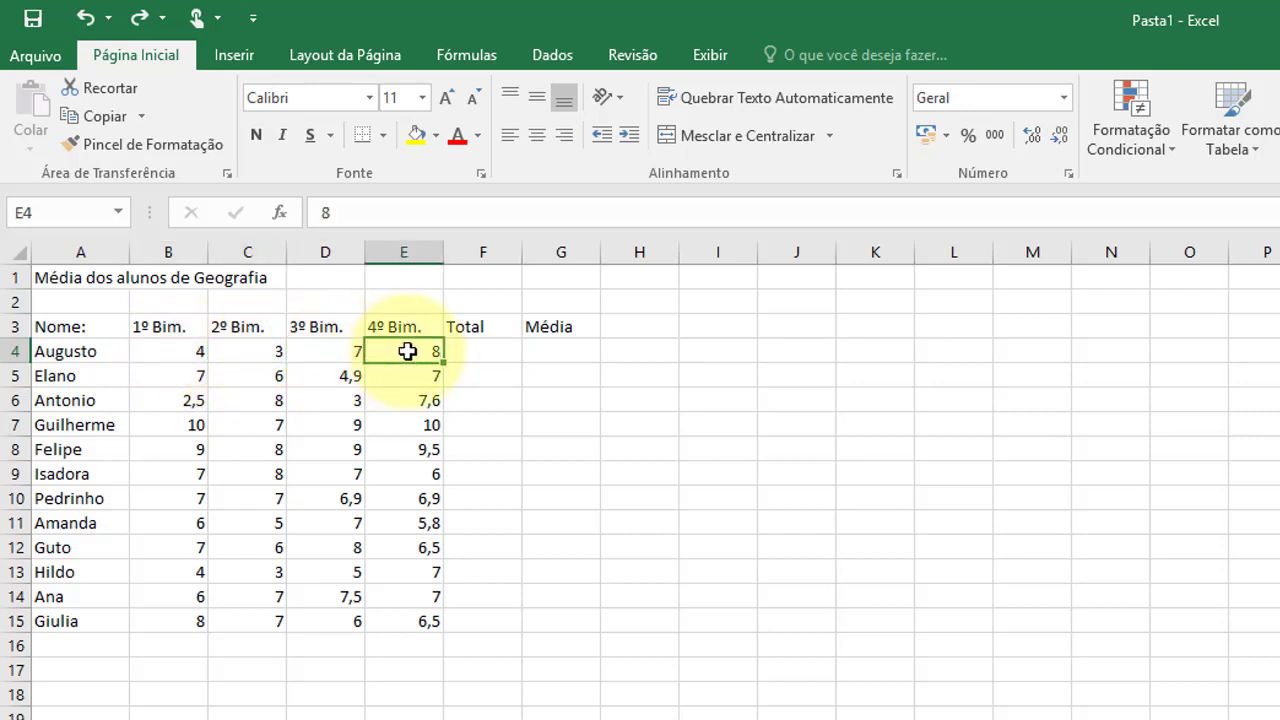
pyautogui.moveTo(172, 350); pyautogui.dragTo(427, 621)
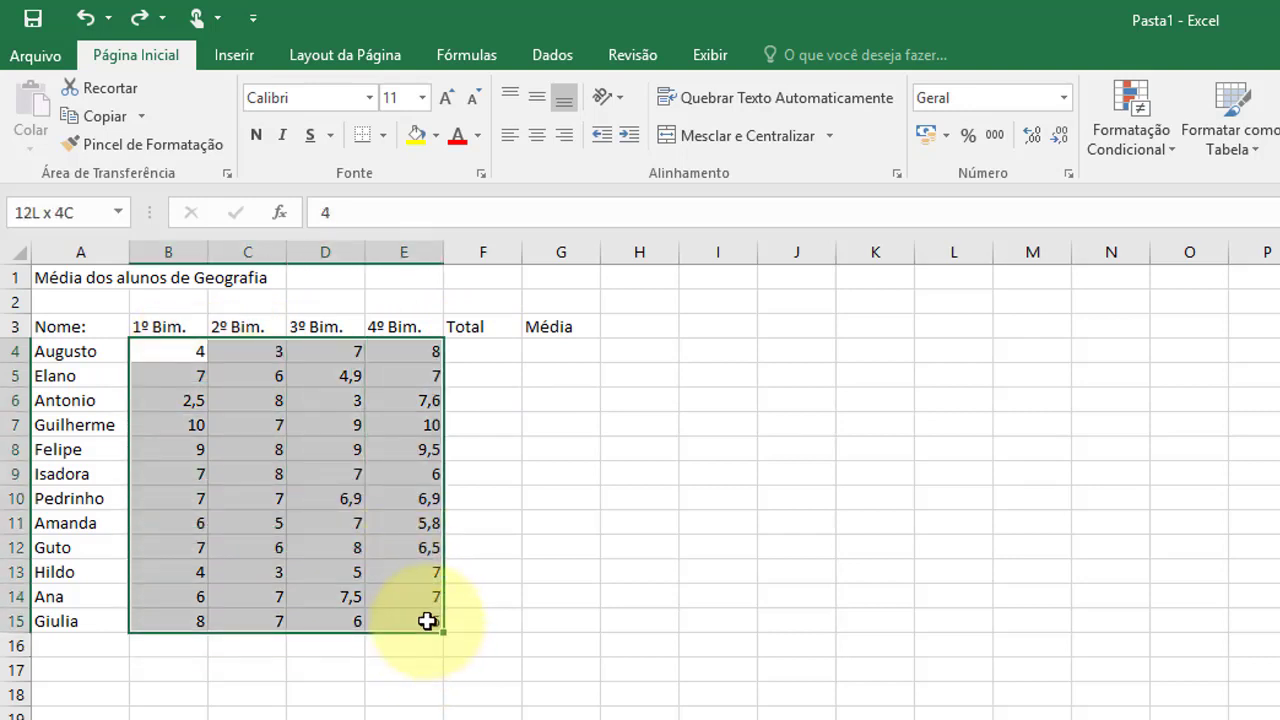
pyautogui.moveTo(427, 621); pyautogui.dragTo(427, 621)
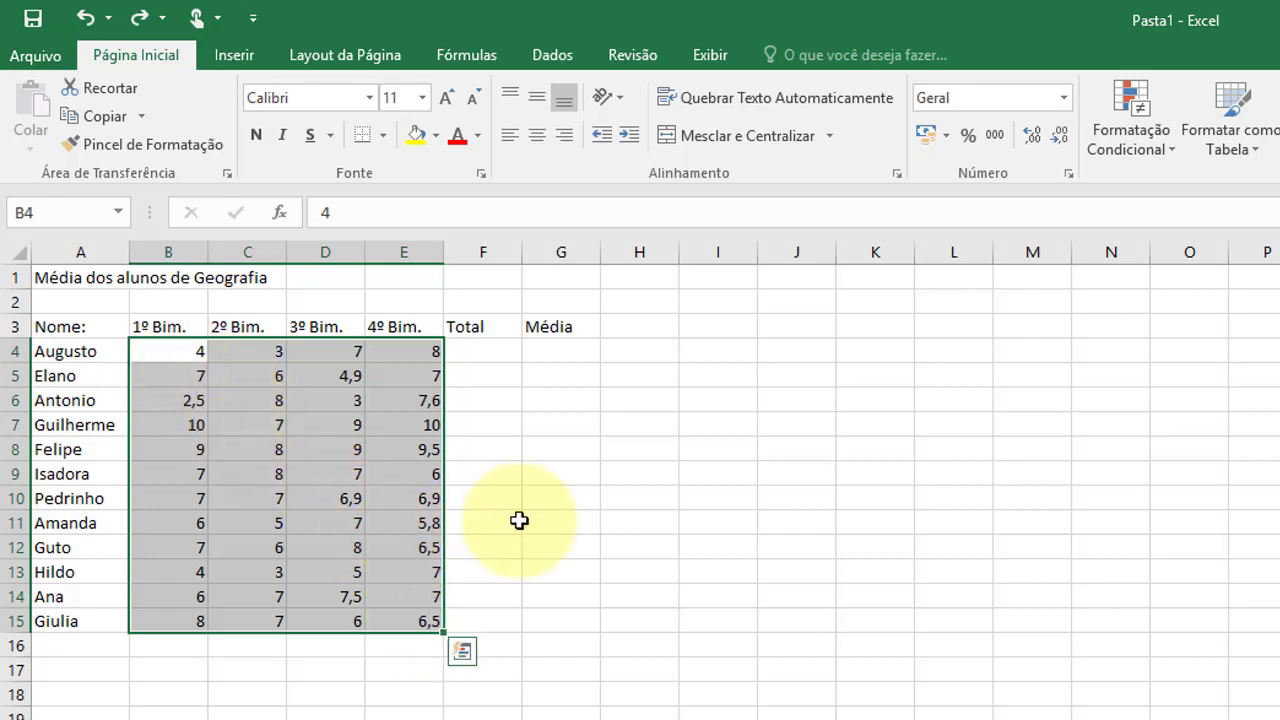
pyautogui.click(538, 147)
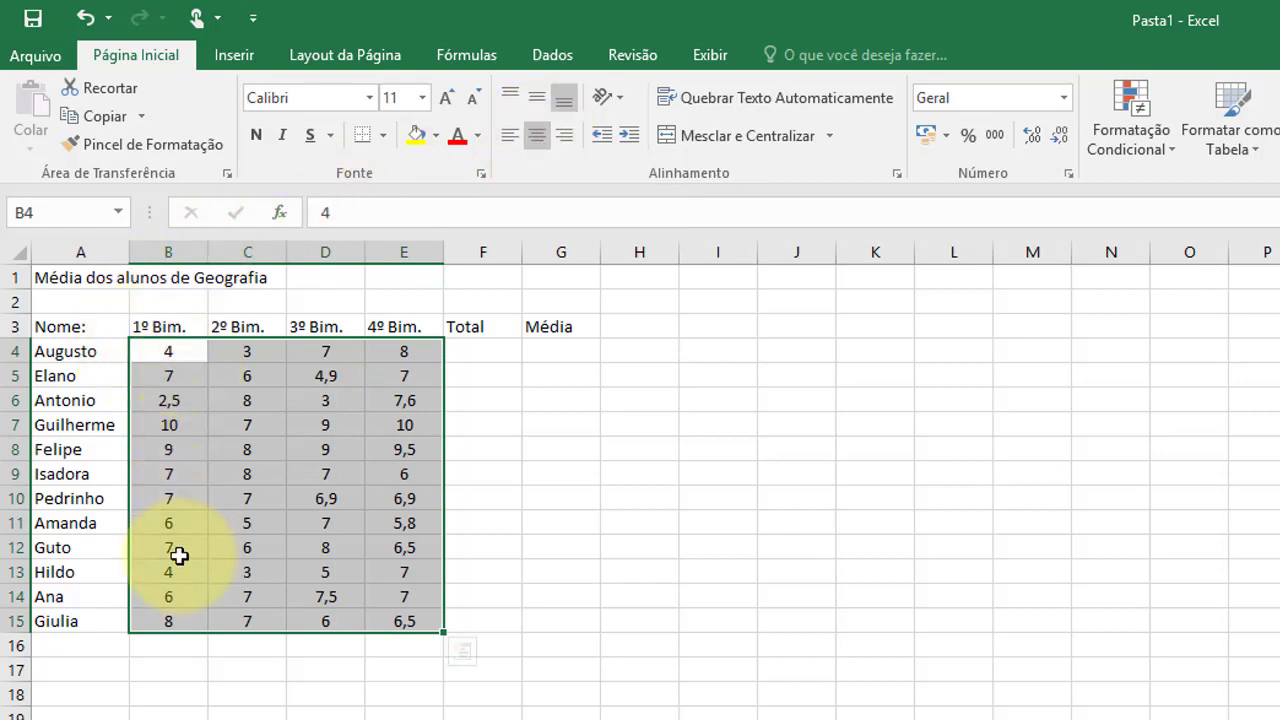
pyautogui.click(566, 548)
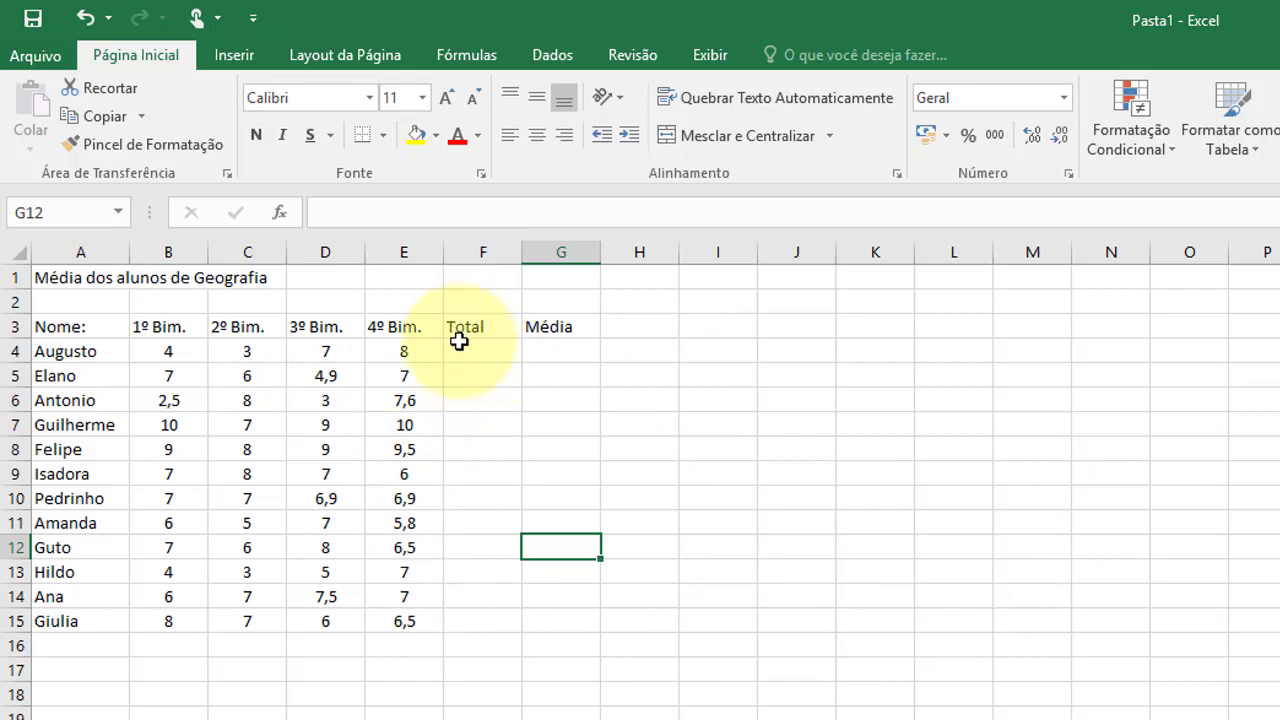
pyautogui.click(459, 343)
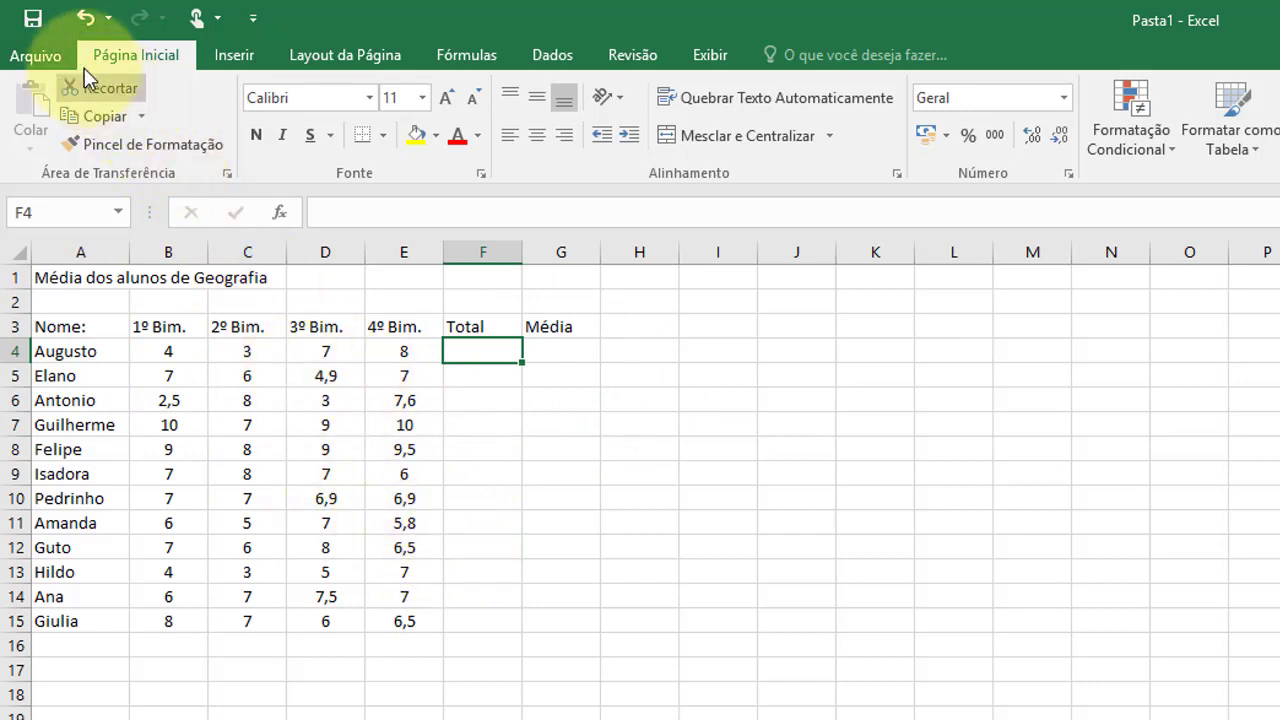
pyautogui.click(35, 62)
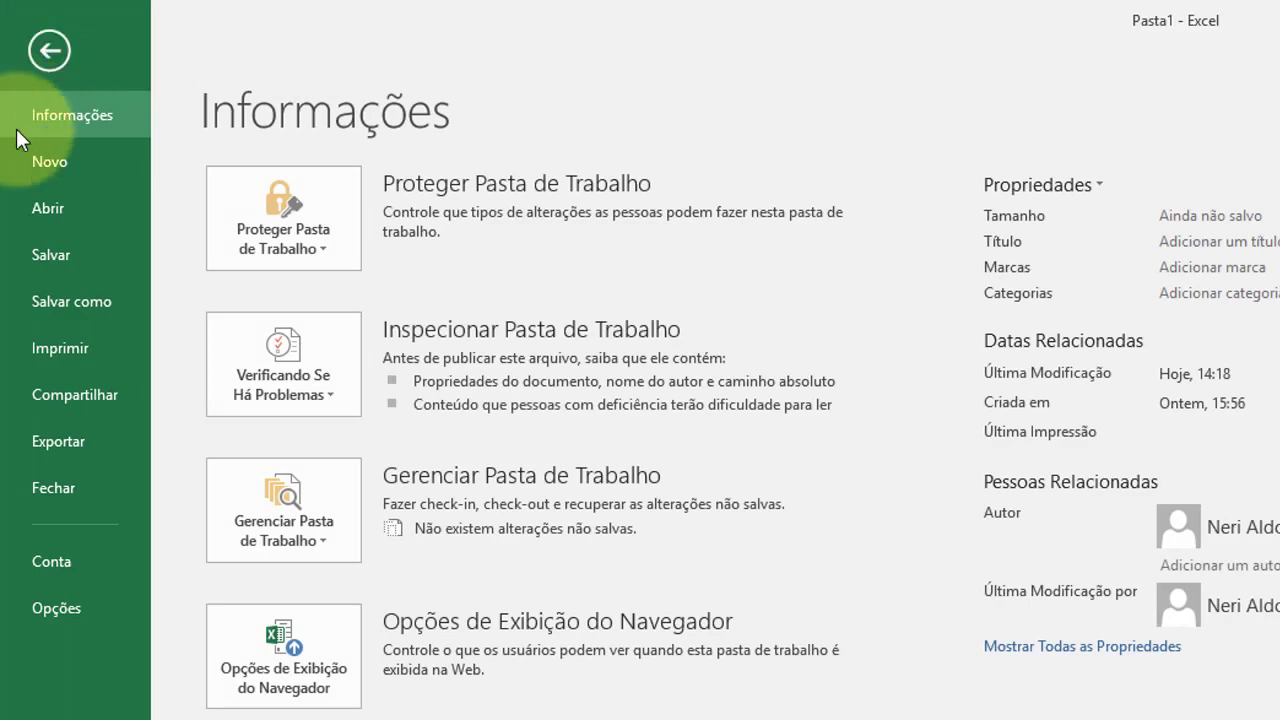
pyautogui.click(92, 342)
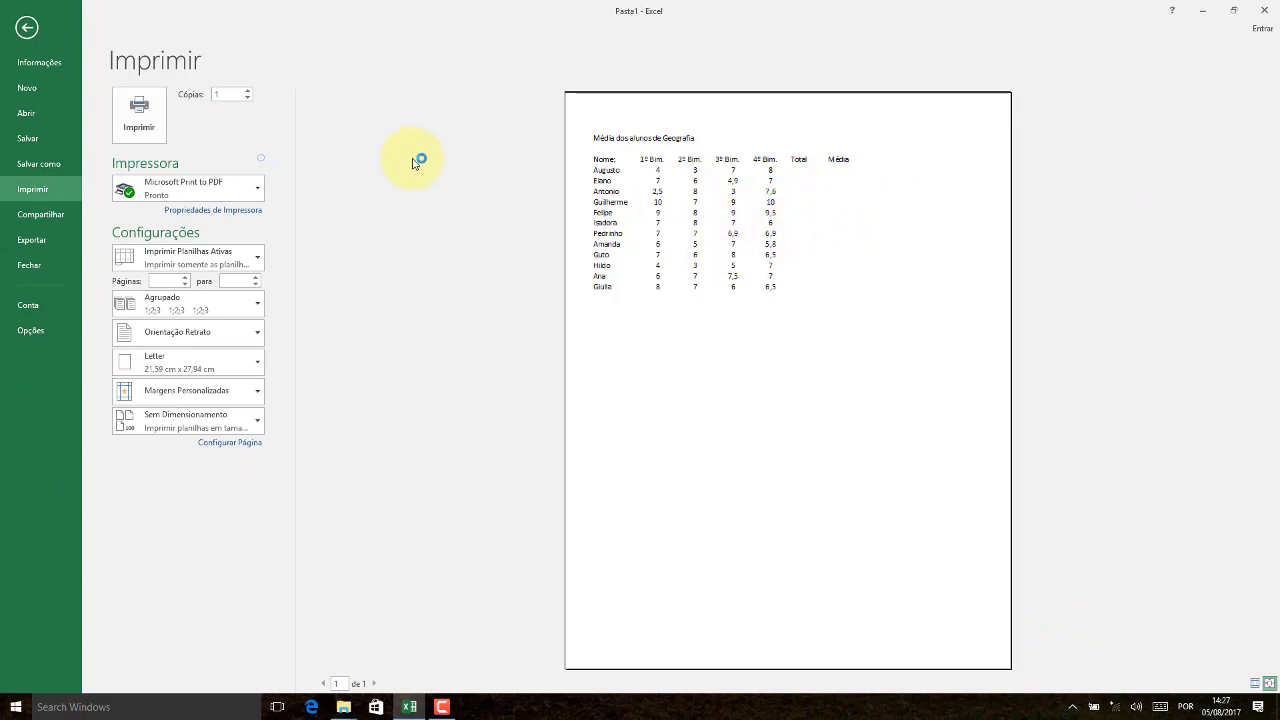
pyautogui.click(27, 27)
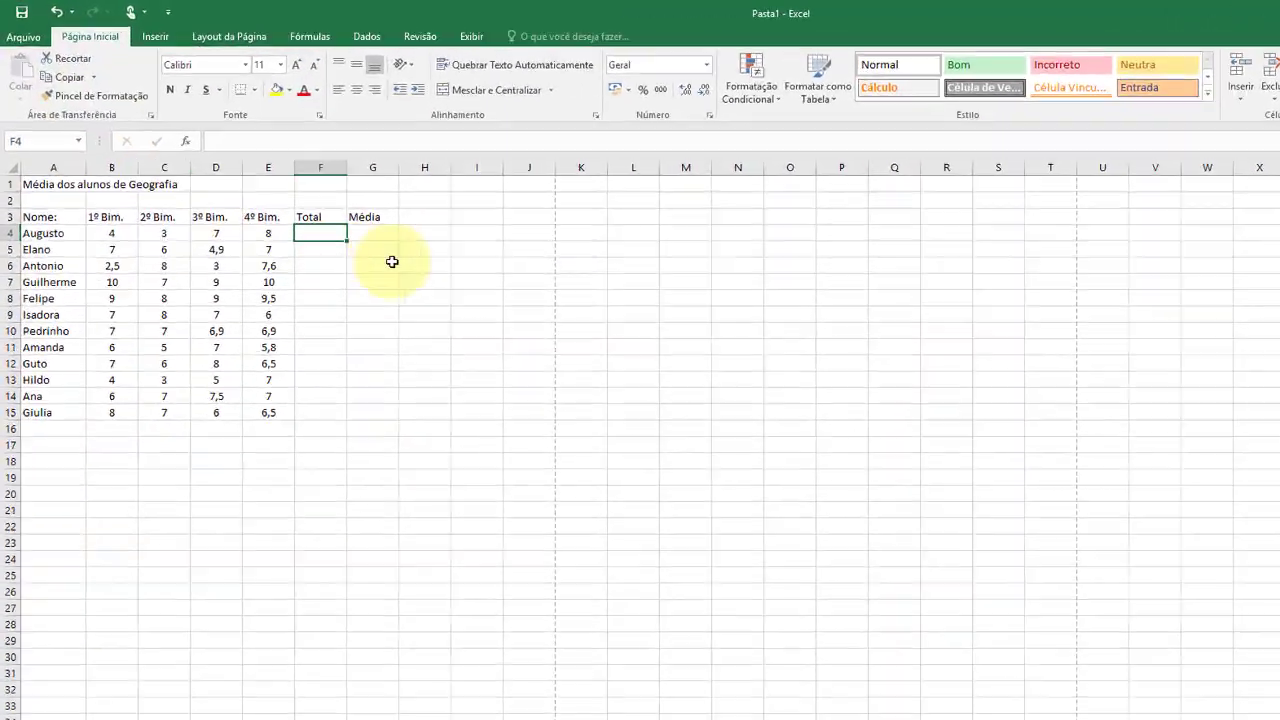
# - Type = in cell F4 to begin the Total formula
pyautogui.click(621, 428)
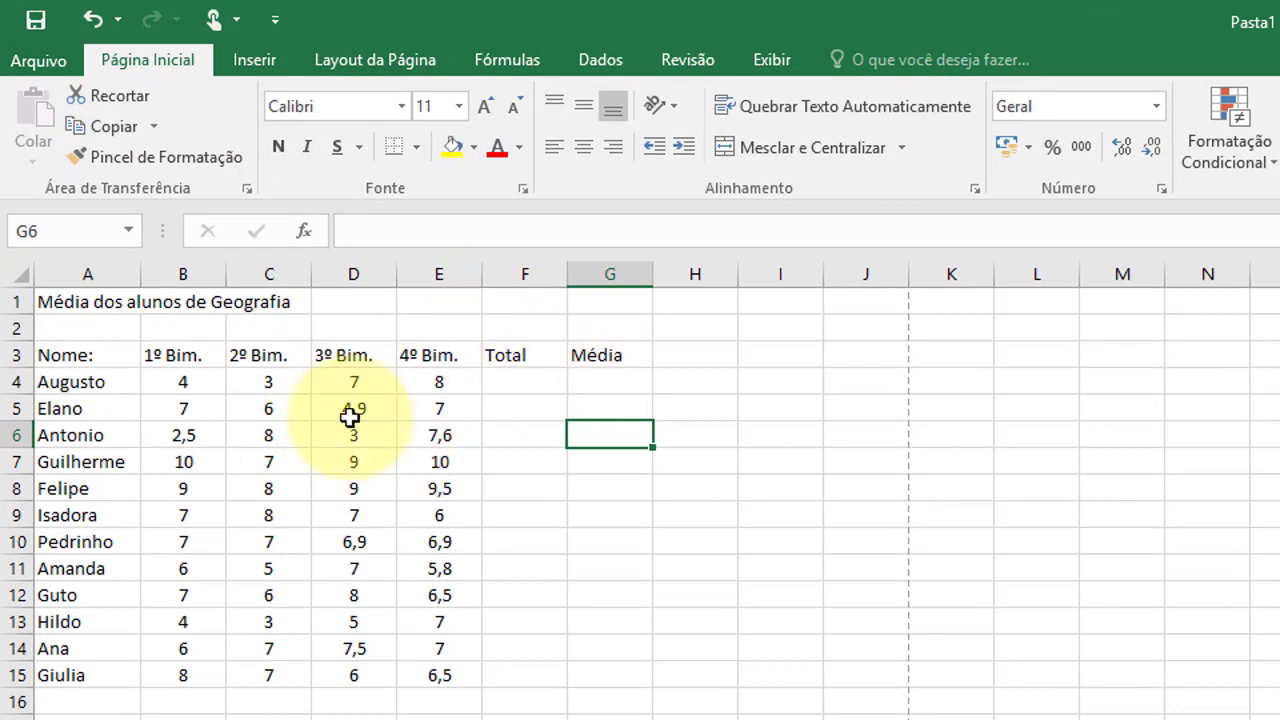
pyautogui.click(523, 383)
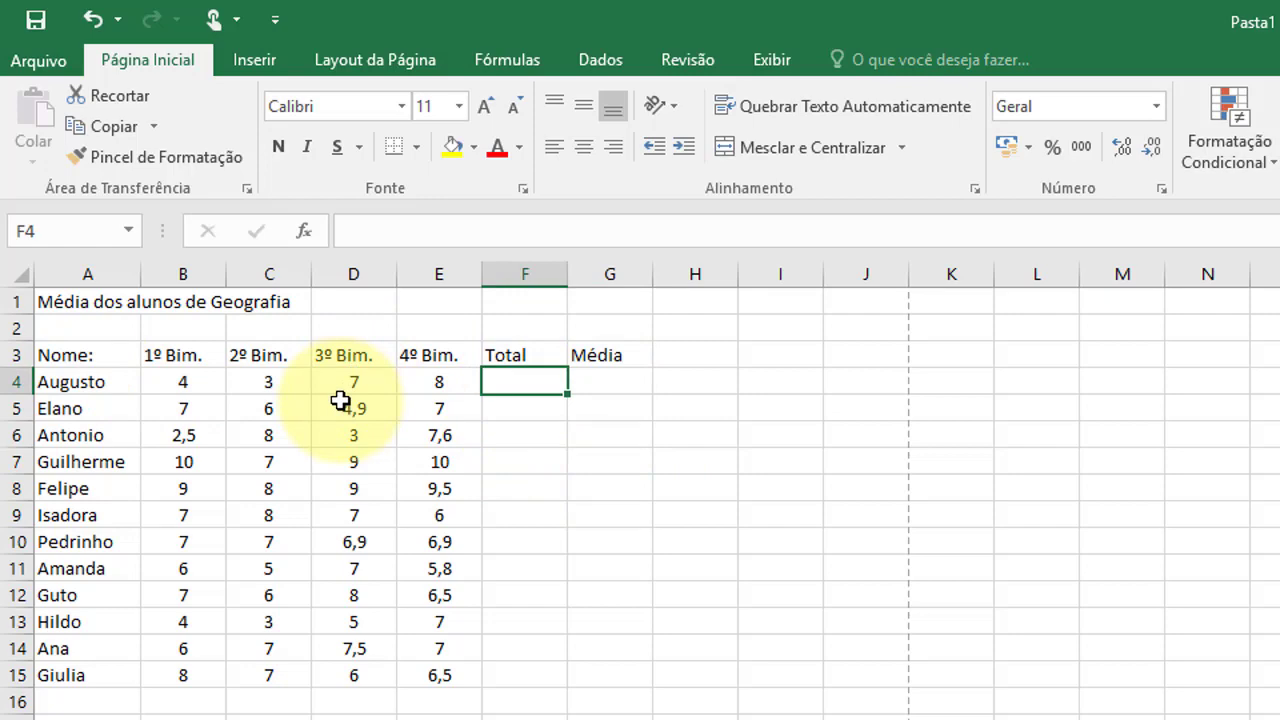
pyautogui.write('=')
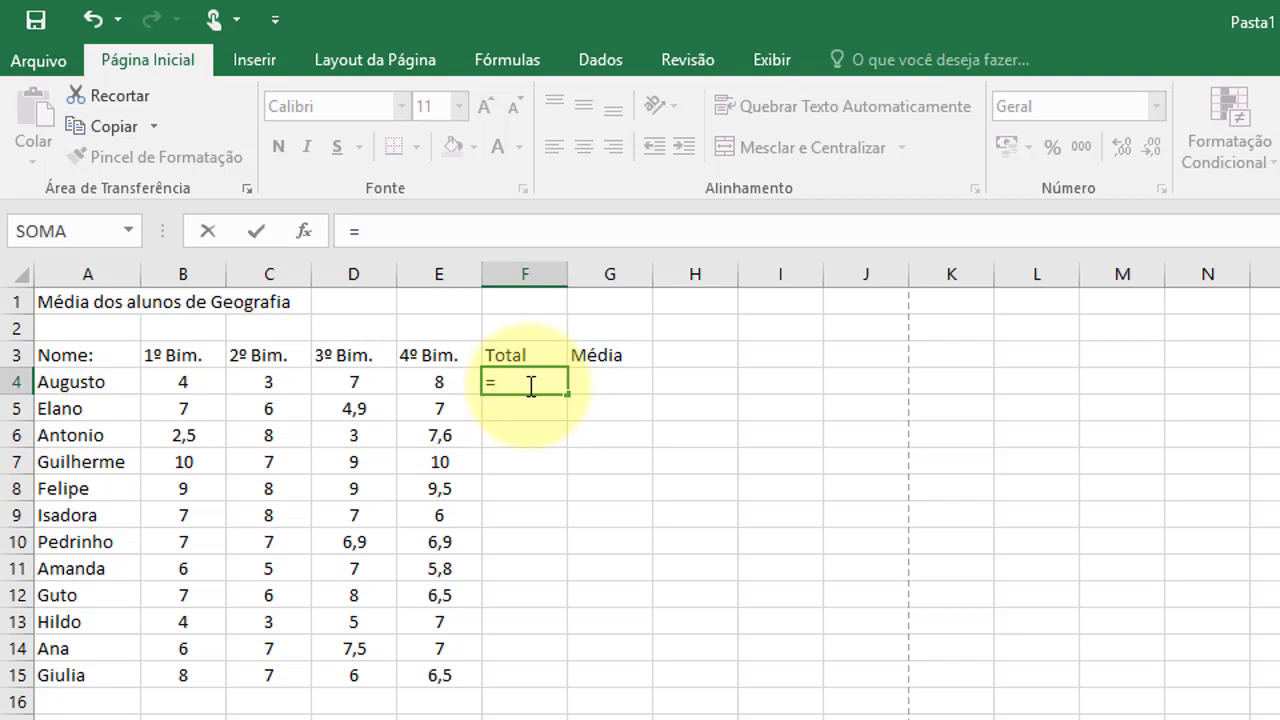
# - Complete F4's formula as =B4+C4+D4+E4, giving a total of 22
pyautogui.click(190, 384)
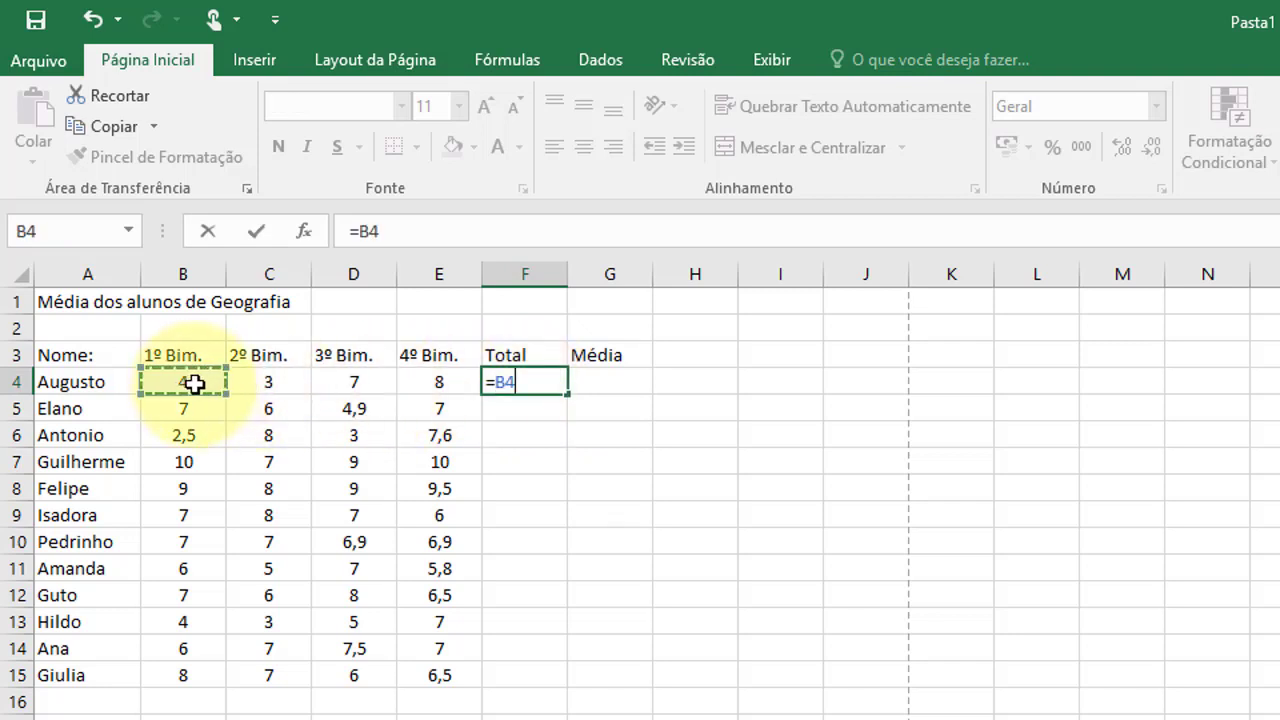
pyautogui.write('+')
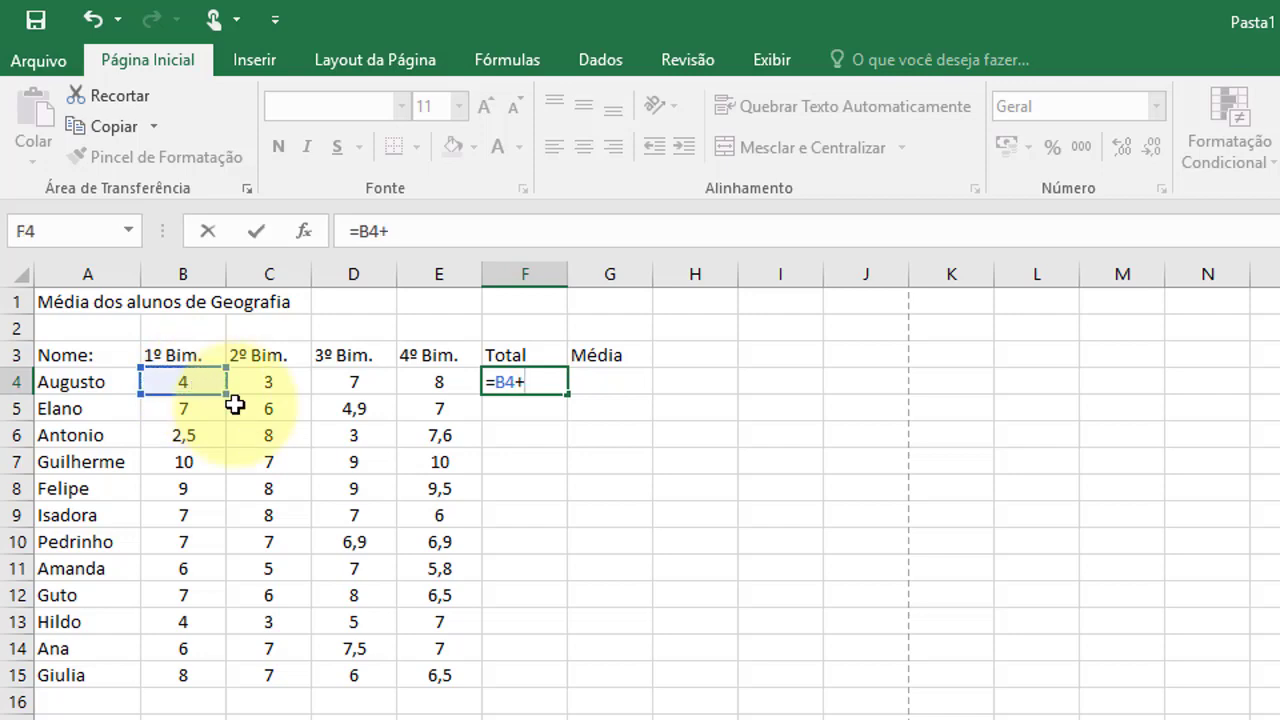
pyautogui.click(268, 380)
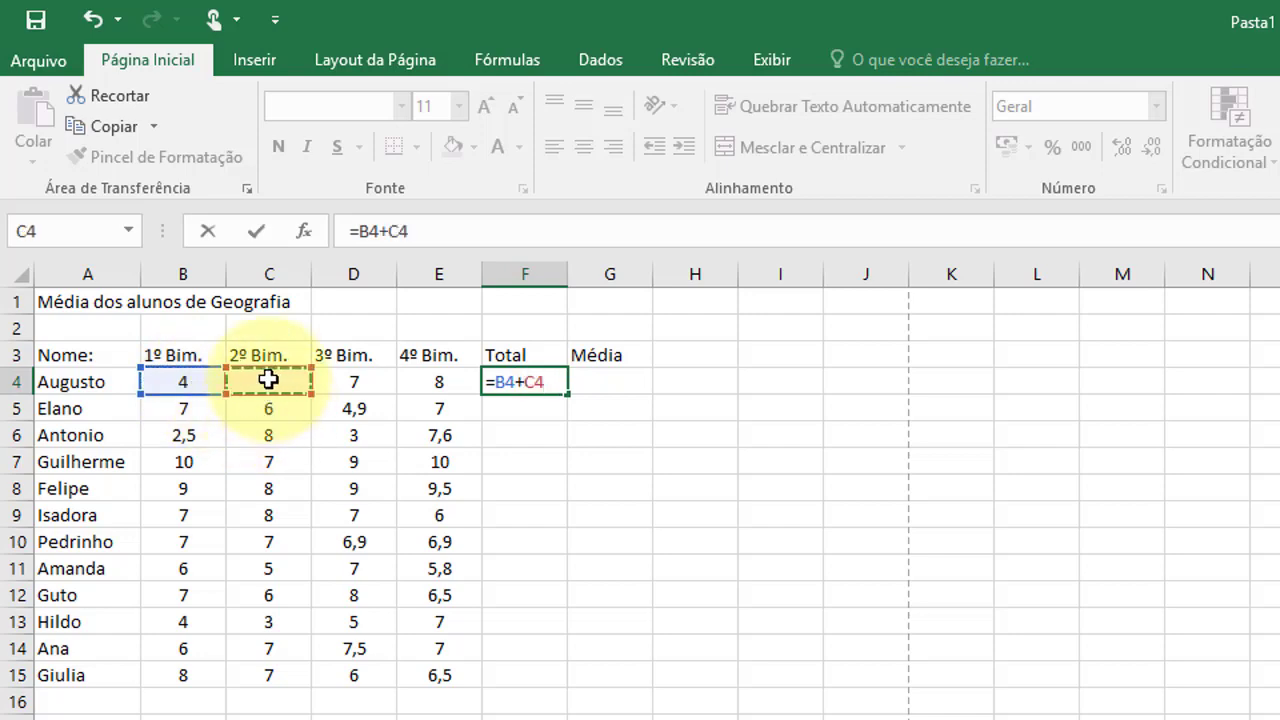
pyautogui.write('+')
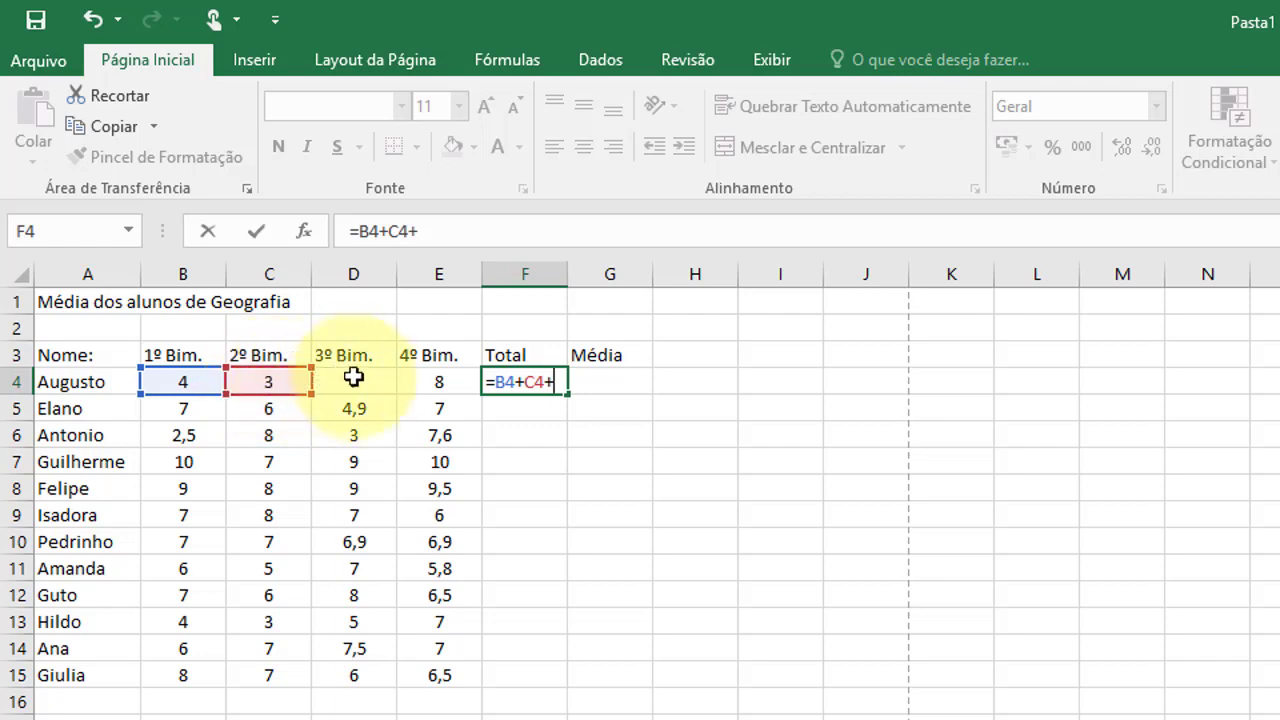
pyautogui.click(363, 382)
pyautogui.write('+')
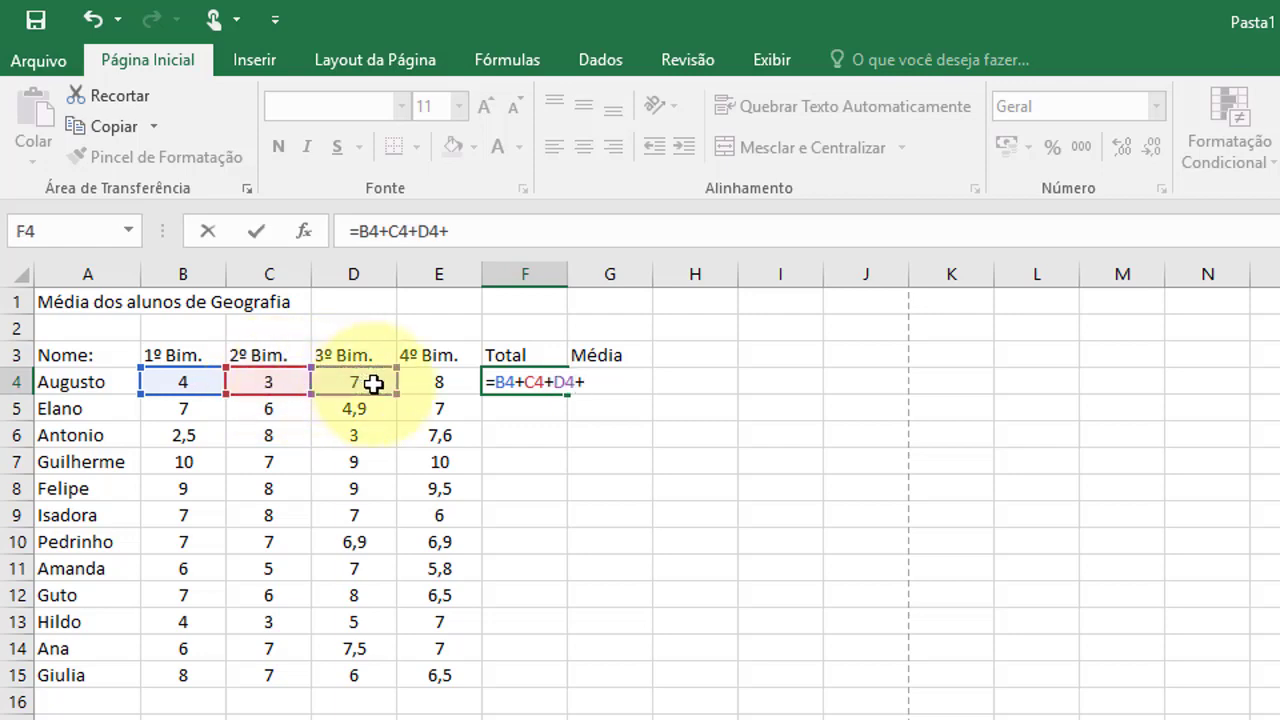
pyautogui.click(433, 377)
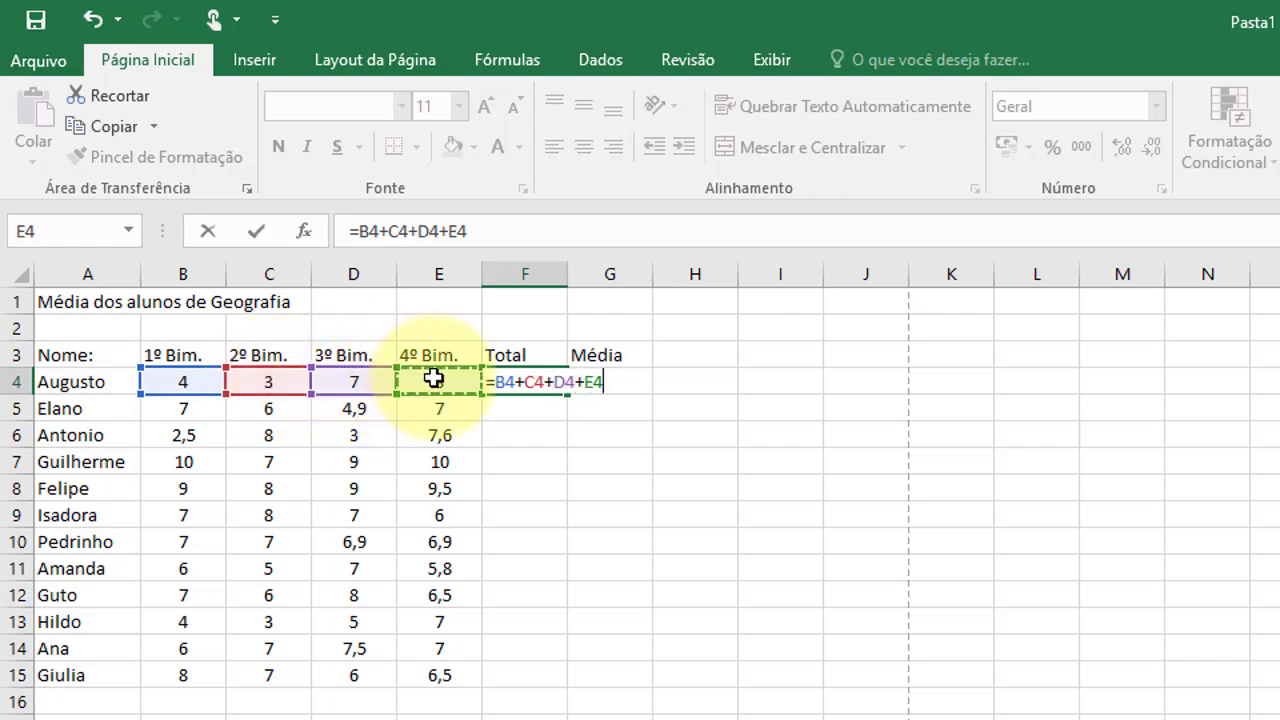
pyautogui.press('Return')
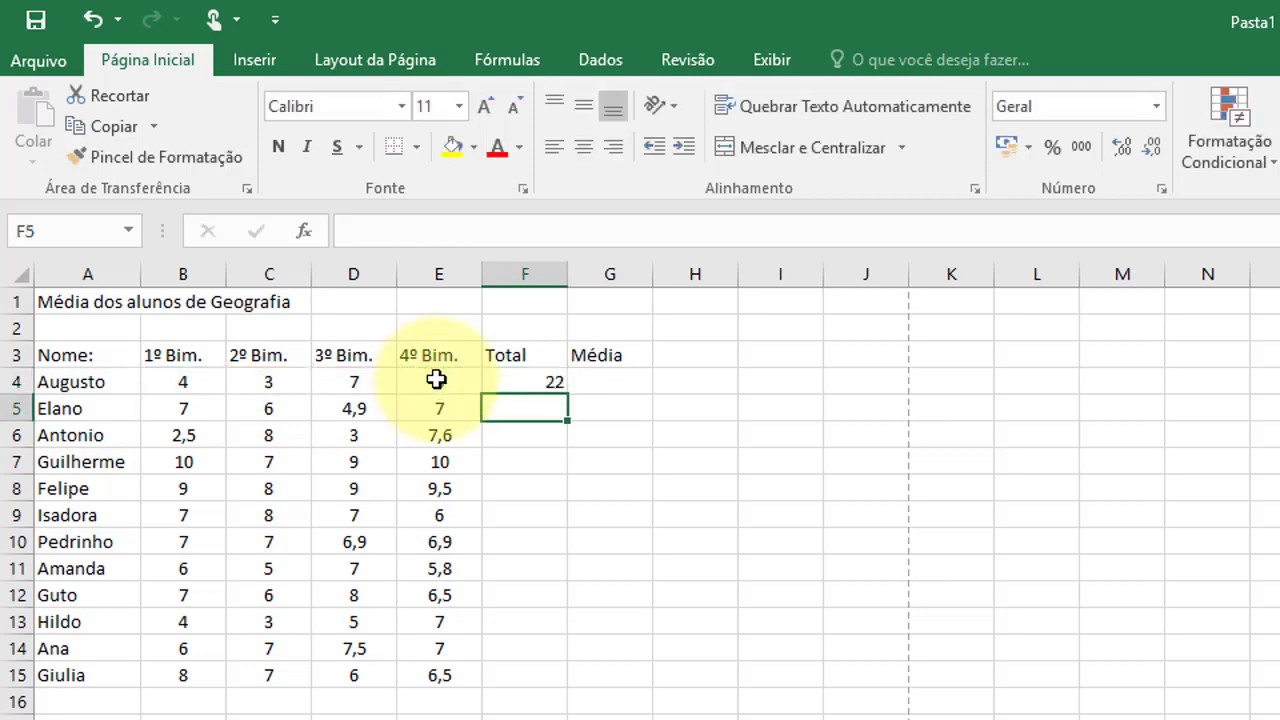
pyautogui.click(517, 381)
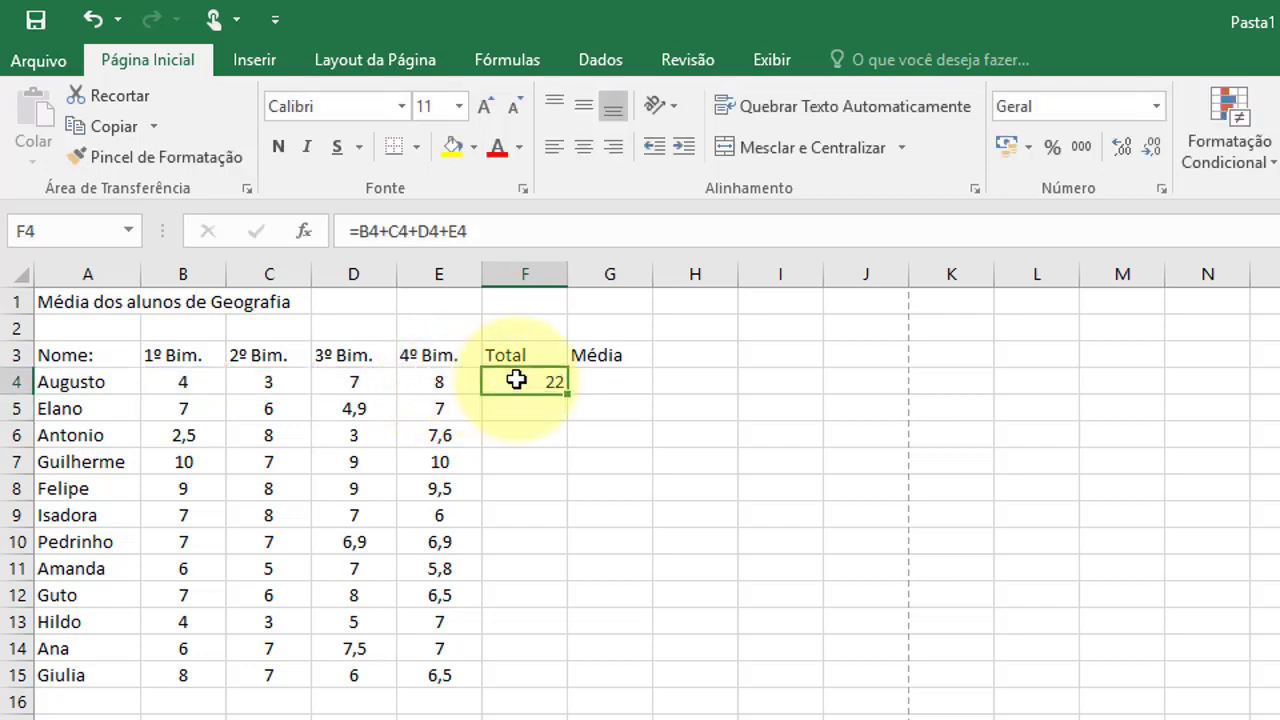